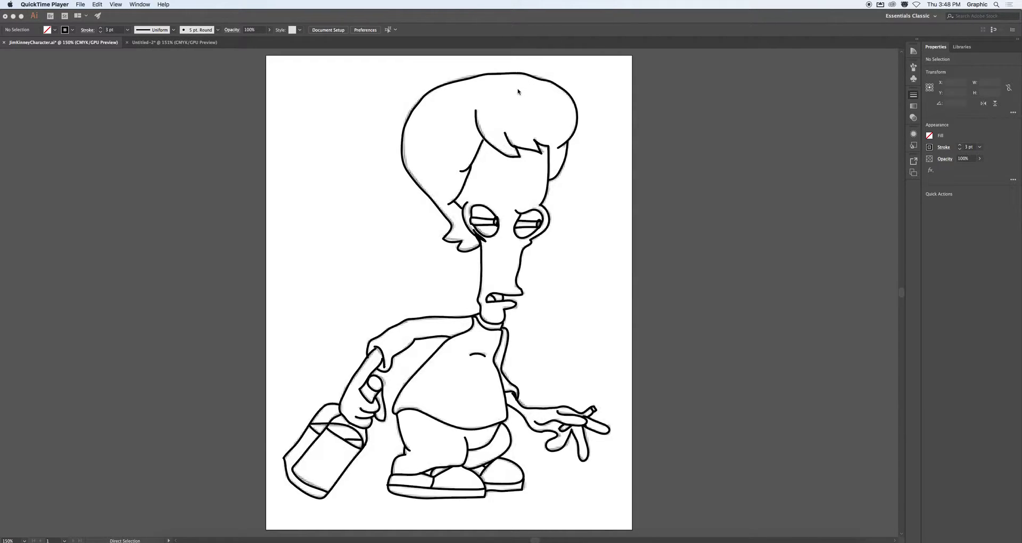
Use QuickTime's Window > Bring All to Front so Illustrator and the character line art appear.
scroll(518, 91, "right", 1)
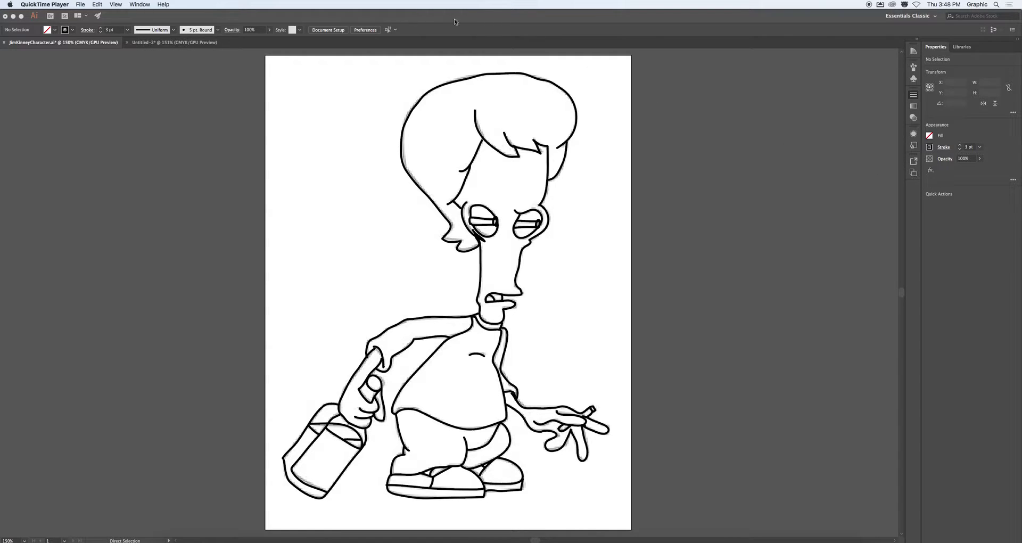
left_click(140, 5)
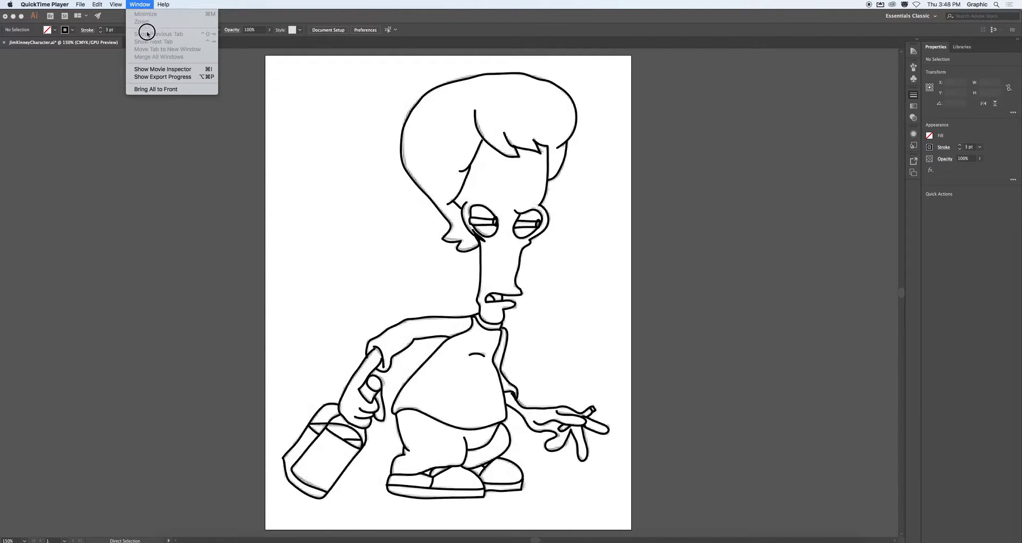
left_click(137, 3)
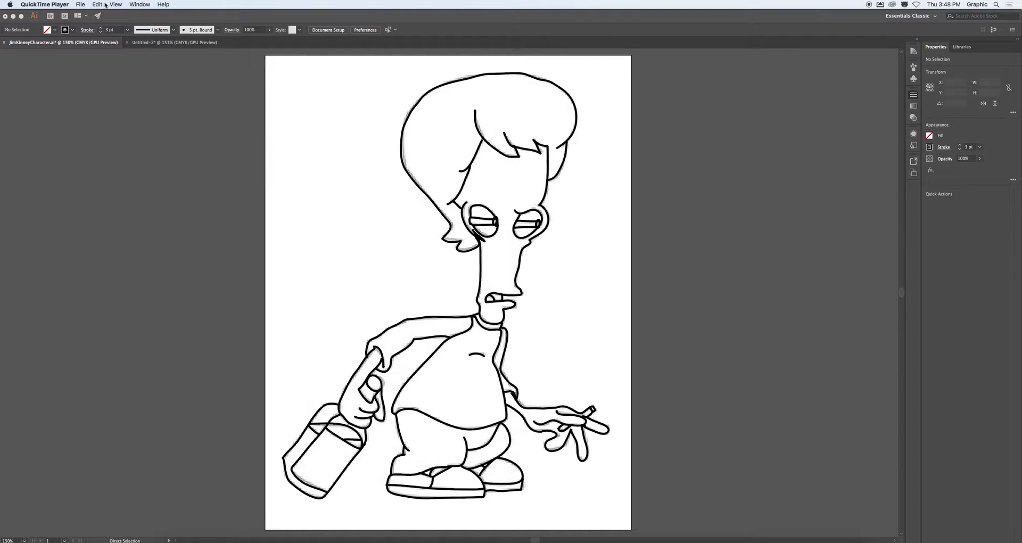
left_click(146, 4)
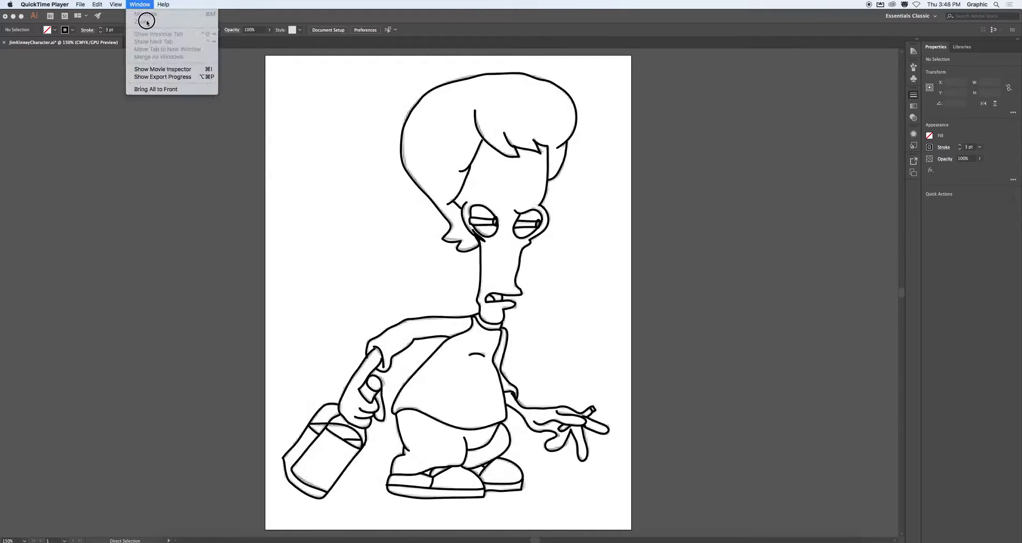
left_click(158, 105)
Reset the Illustrator workspace to Essentials Classic.
left_click(242, 114)
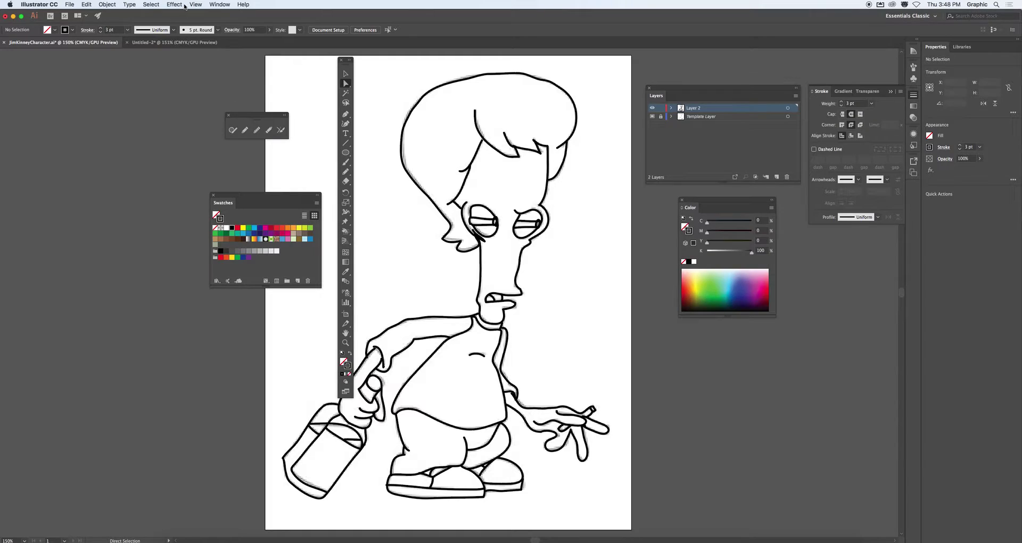
left_click_drag(262, 200, 213, 177)
left_click(219, 4)
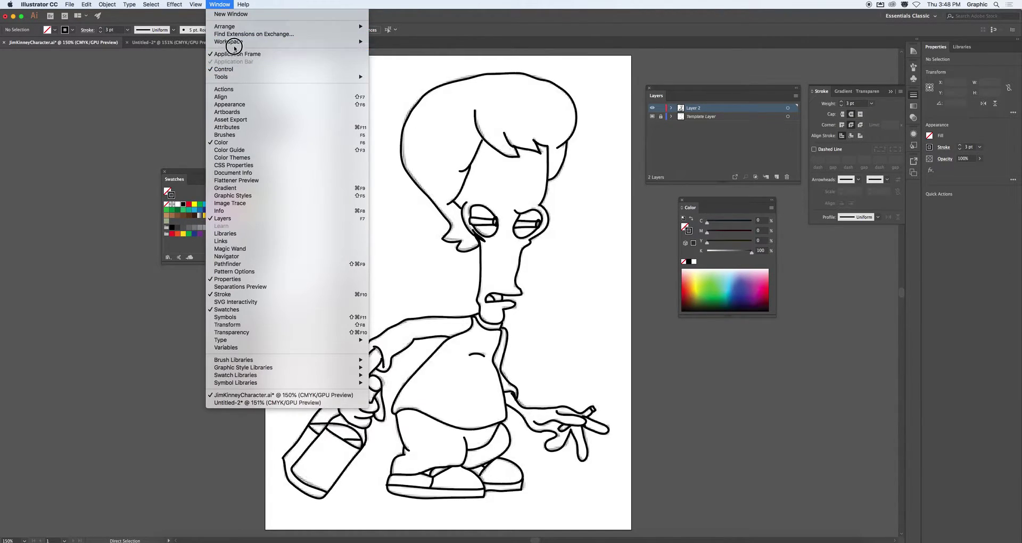
mouse_move(234, 42)
left_click(416, 126)
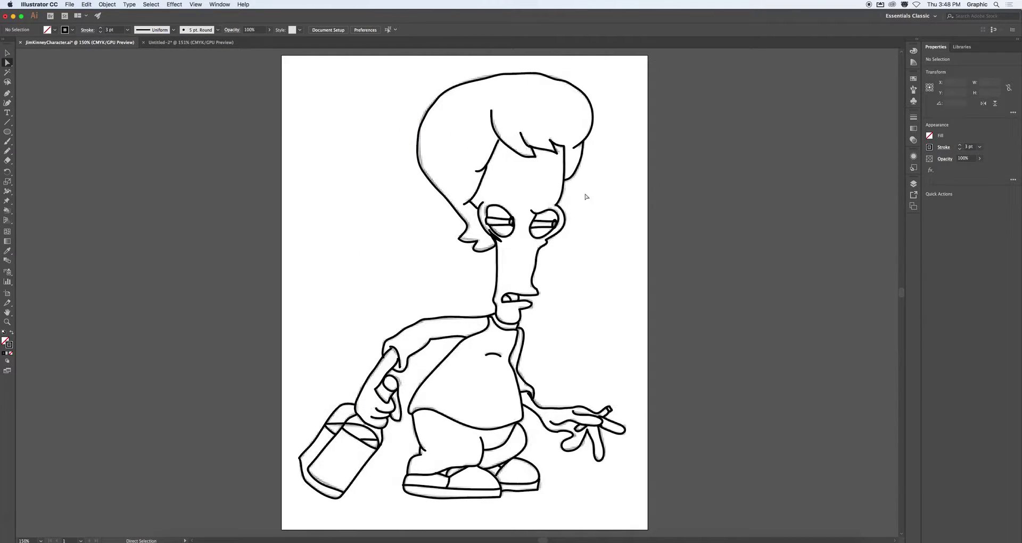
Float the Layers panel on its own and collapse the artboards and export panel.
left_click(914, 183)
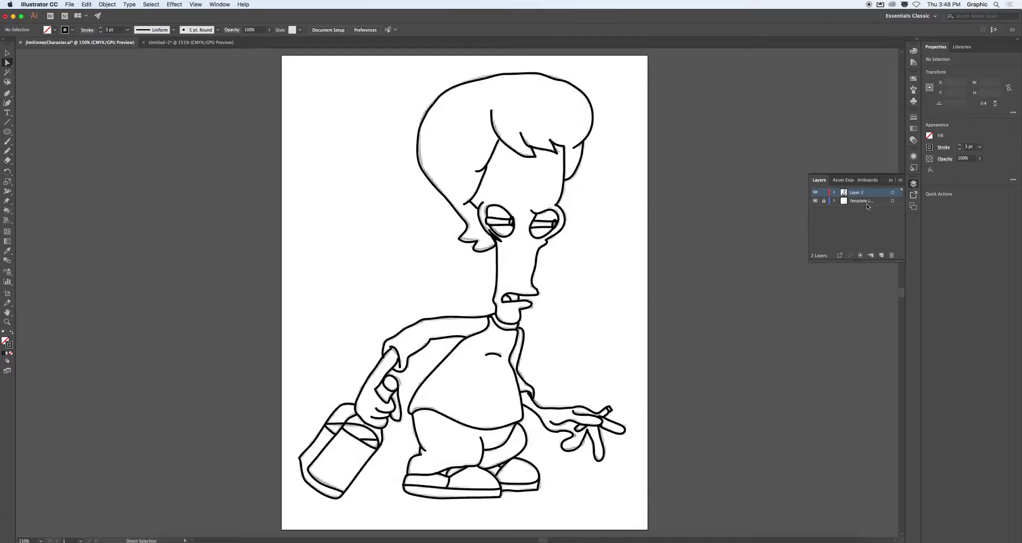
left_click_drag(823, 183, 628, 134)
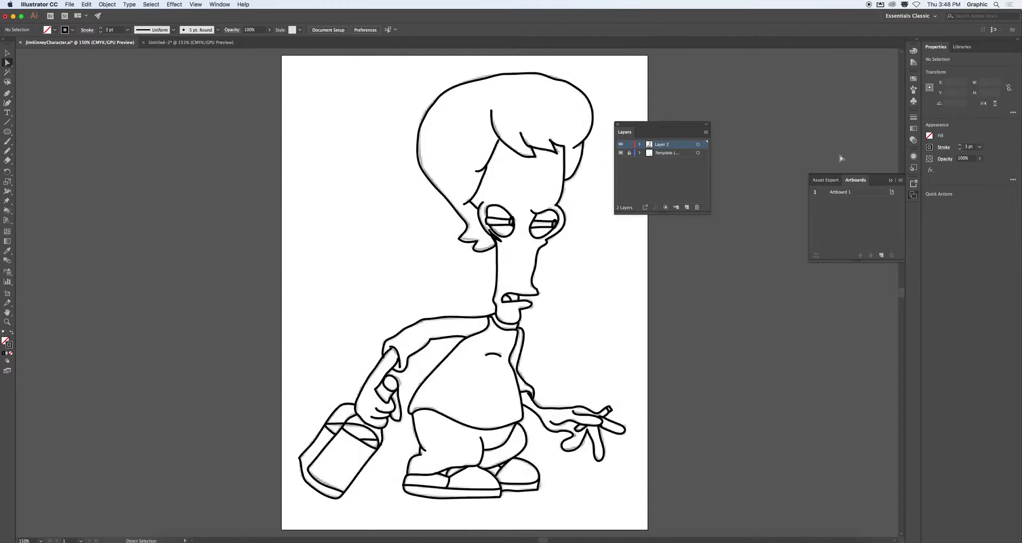
left_click(886, 181)
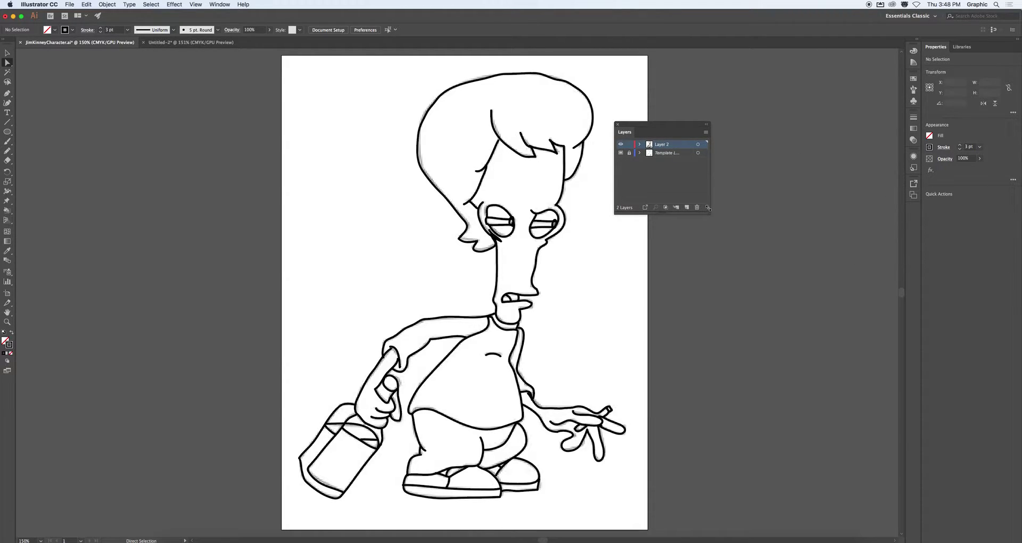
Select all the line art on Layer 2 with its target circle.
left_click(699, 145)
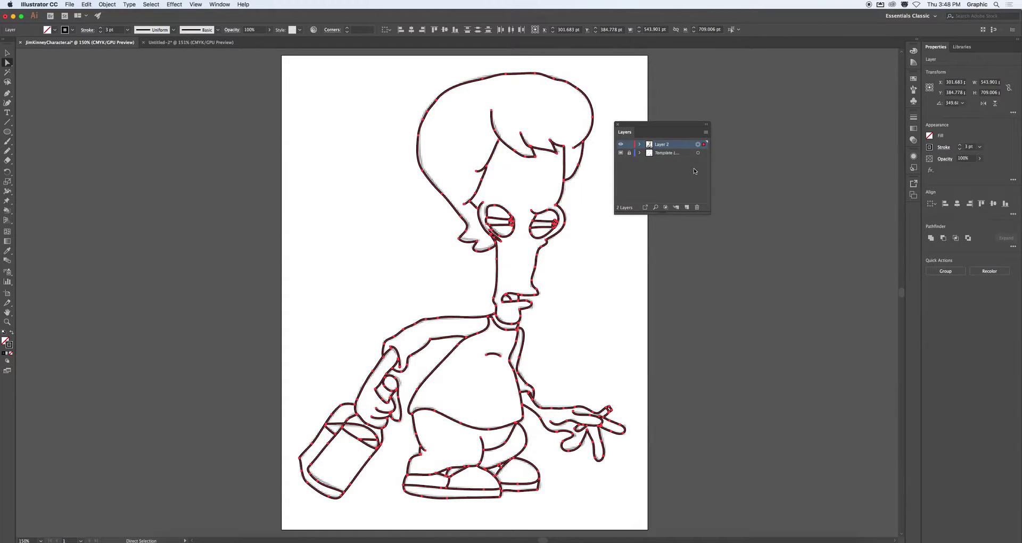
left_click(640, 144)
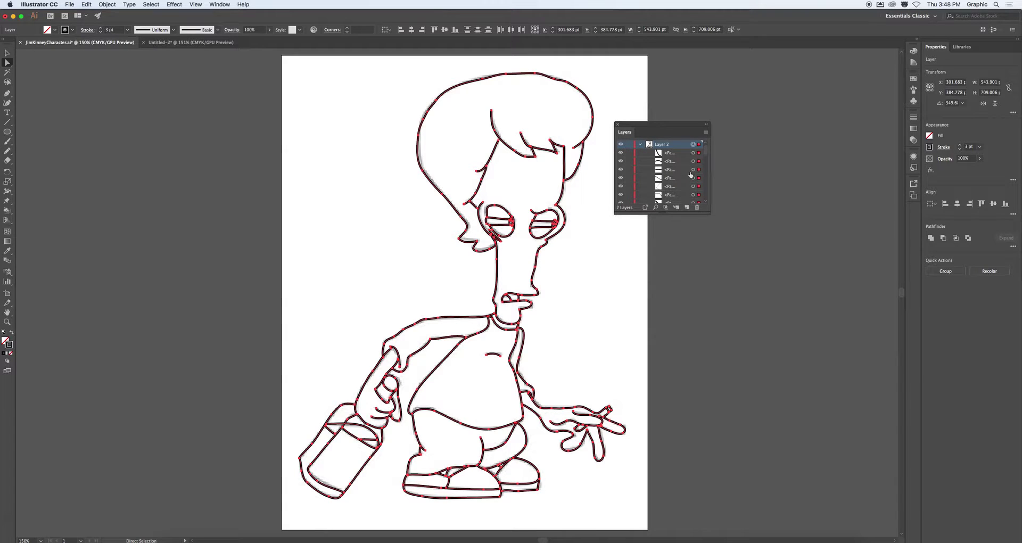
left_click(639, 144)
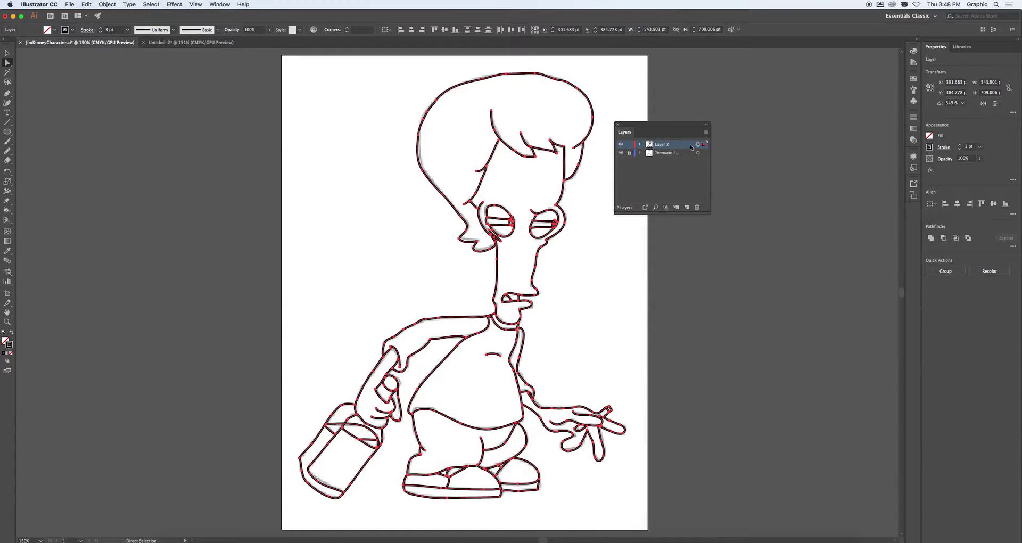
left_click(699, 154)
left_click(698, 145)
Copy the line art and add a new layer named Fancy Lines.
left_click(87, 4)
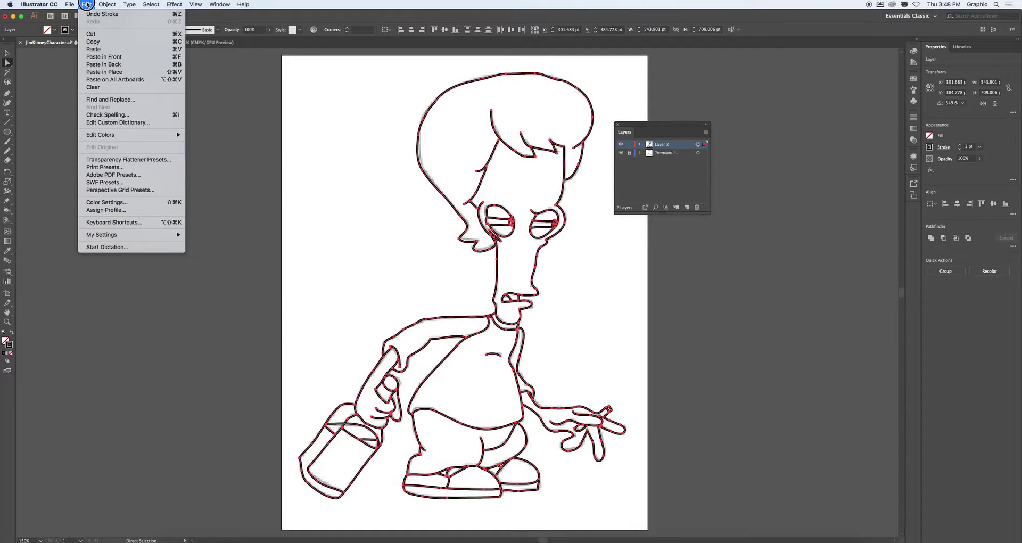
left_click(101, 42)
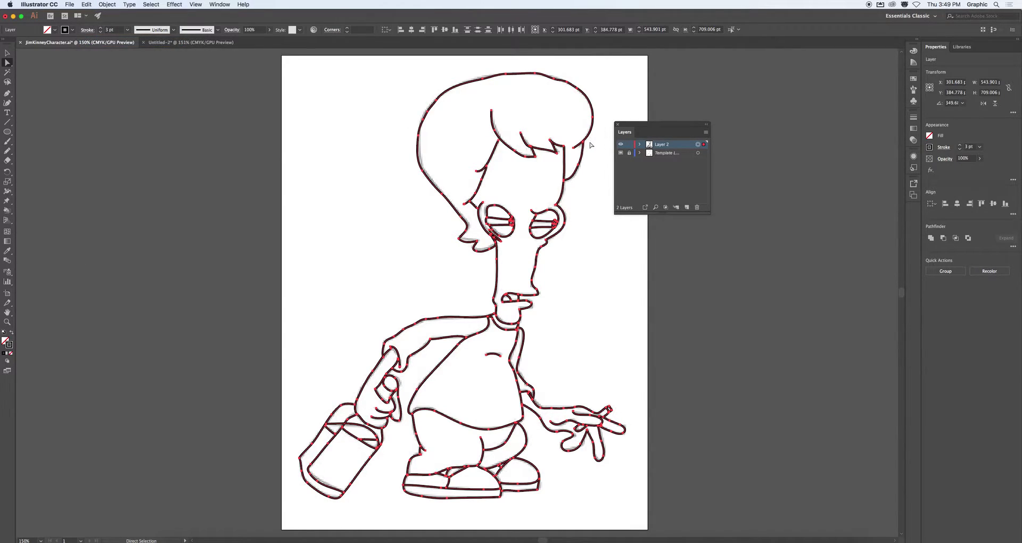
left_click(687, 207)
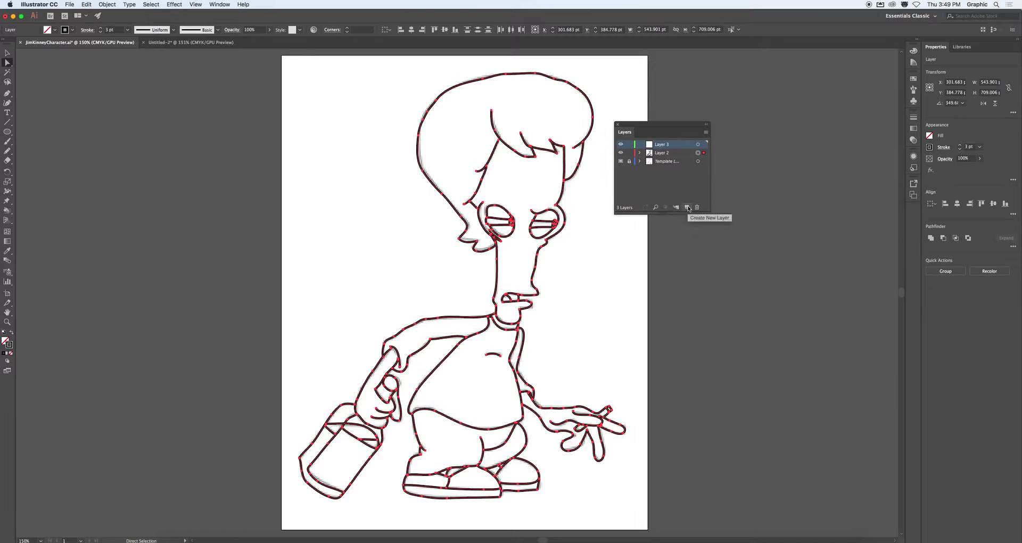
double_click(664, 146)
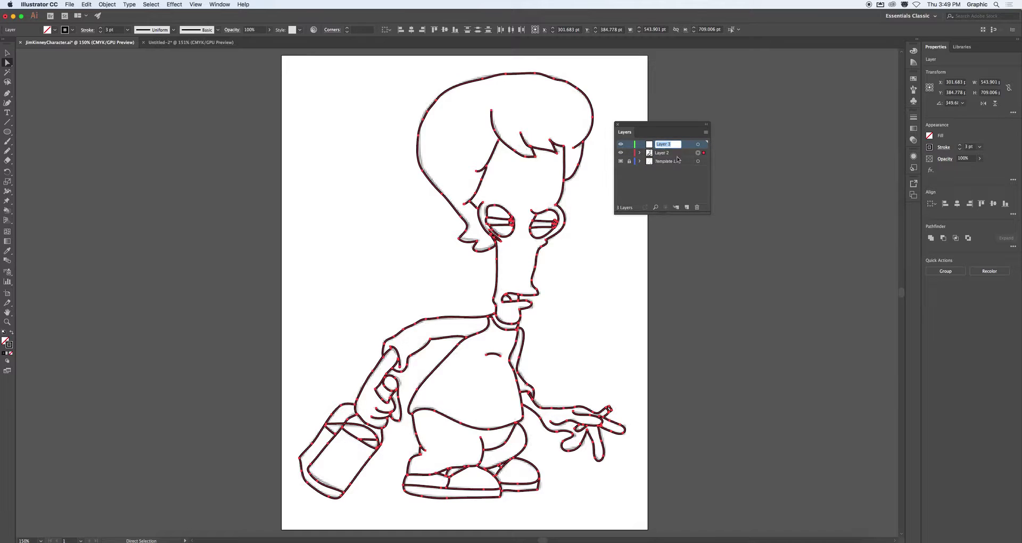
type("fancy Lines")
key("Return")
Paste the line art in place onto Fancy Lines and hide that layer.
left_click(86, 4)
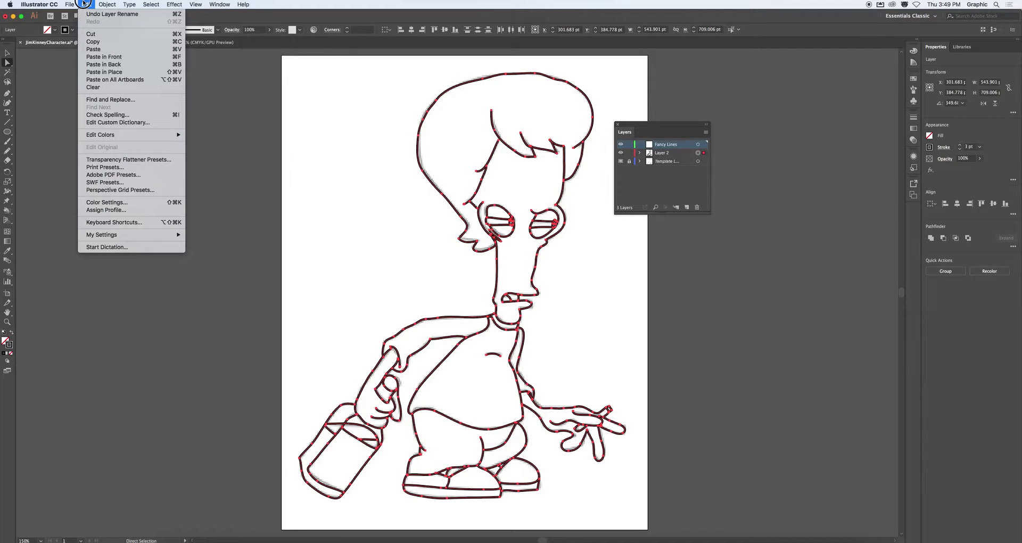
left_click(111, 72)
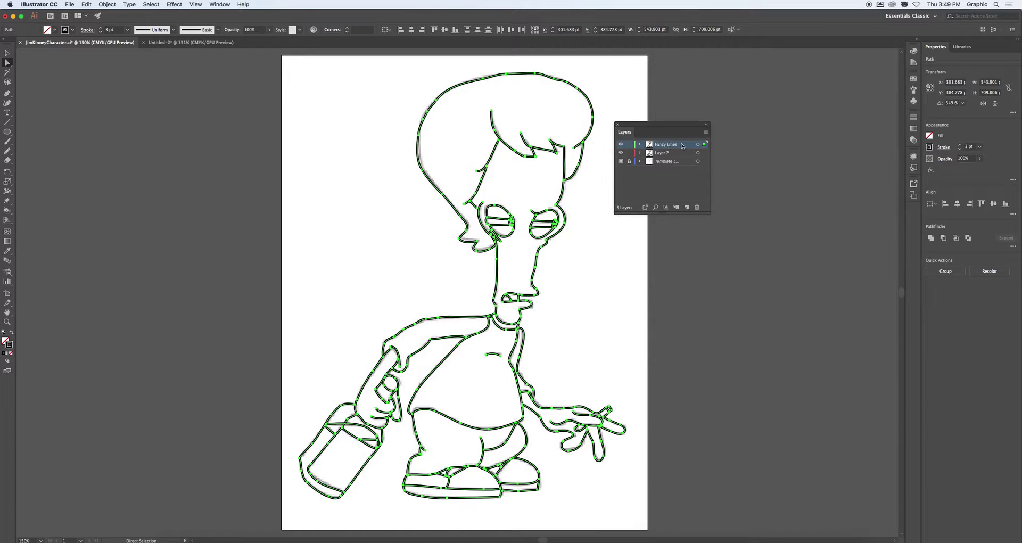
left_click(621, 145)
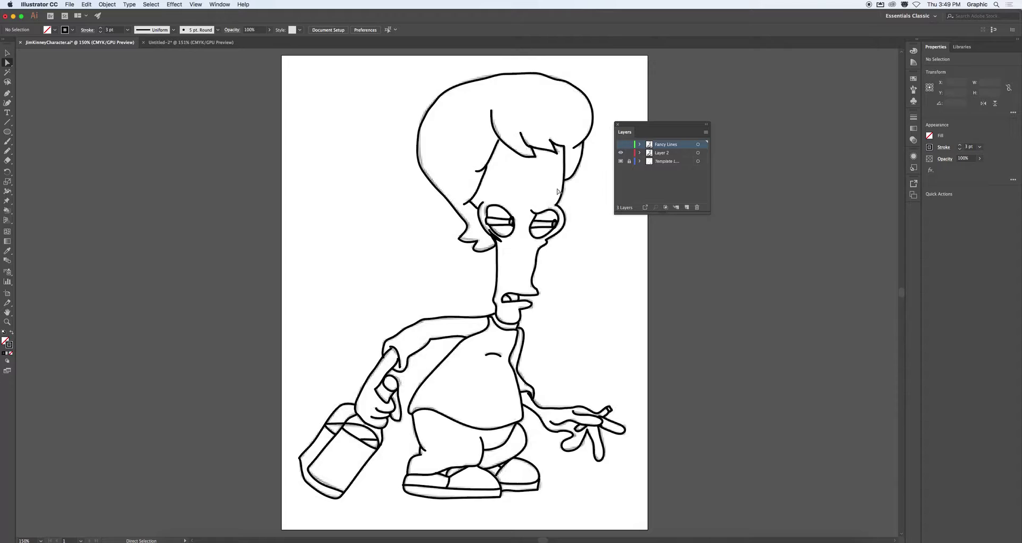
Rename Layer 2 to Inking and select all its artwork.
left_click(667, 153)
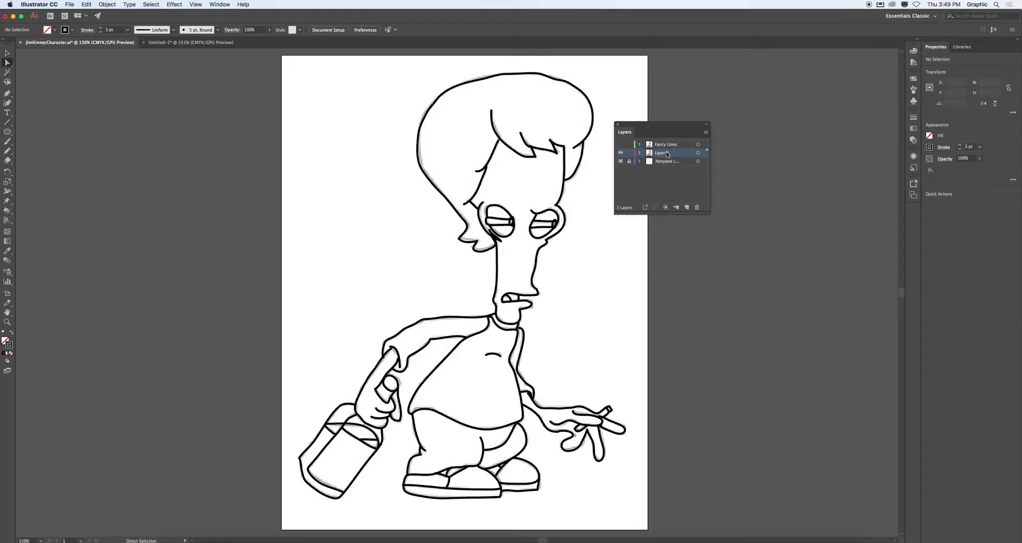
double_click(665, 153)
type("Inking")
key("Return")
left_click(697, 153)
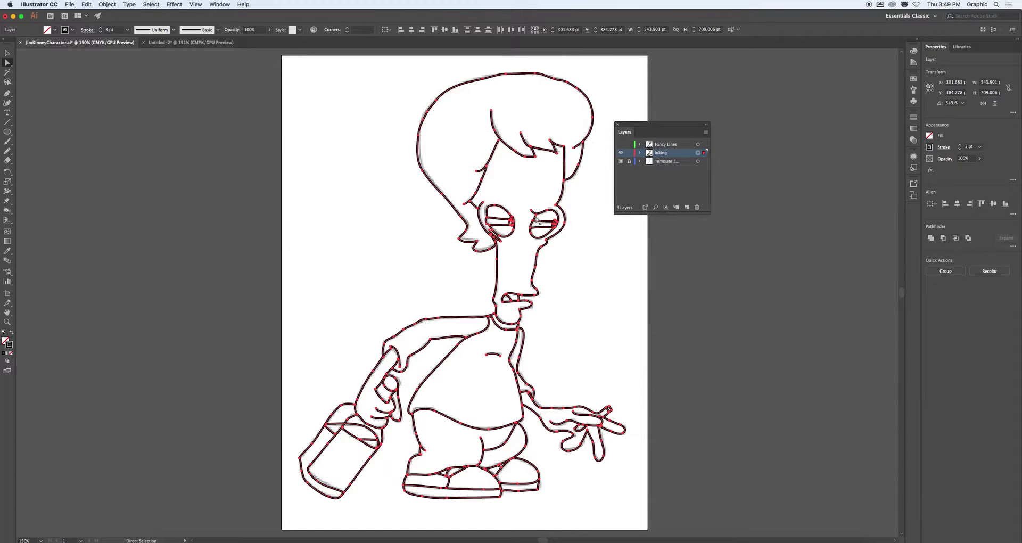
Check Live Paint Gap Options without changes, zoom in on the face, then fit the artboard.
left_click(104, 5)
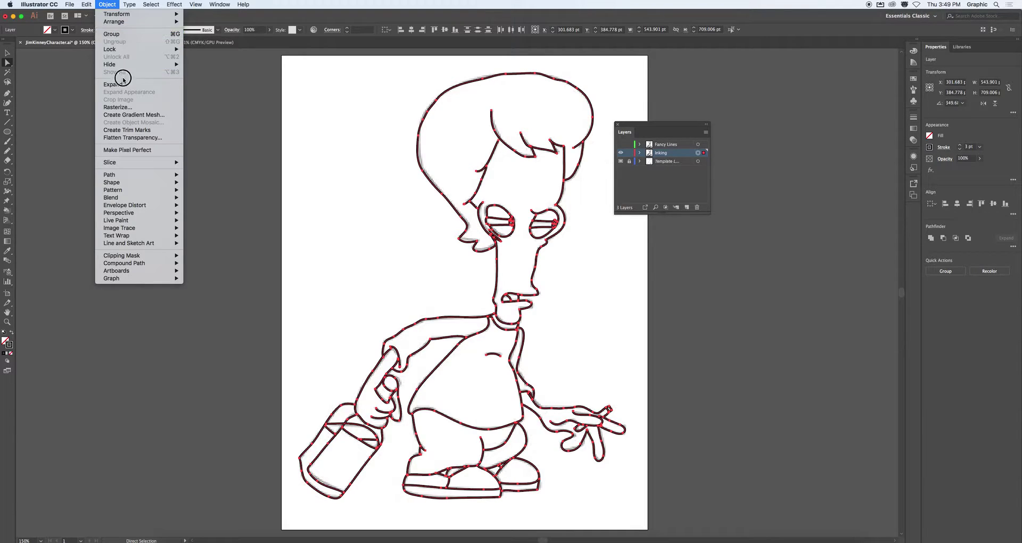
mouse_move(133, 220)
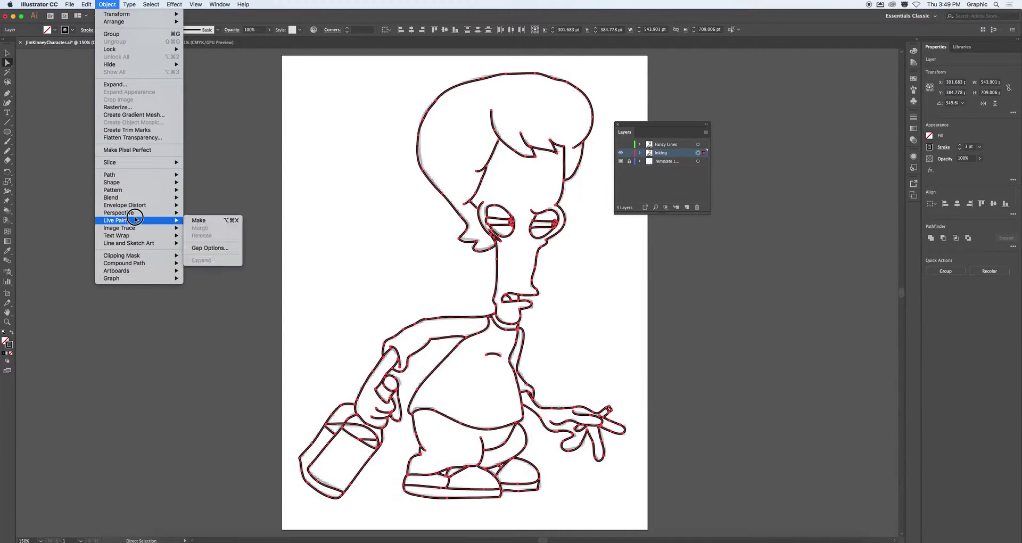
left_click(210, 247)
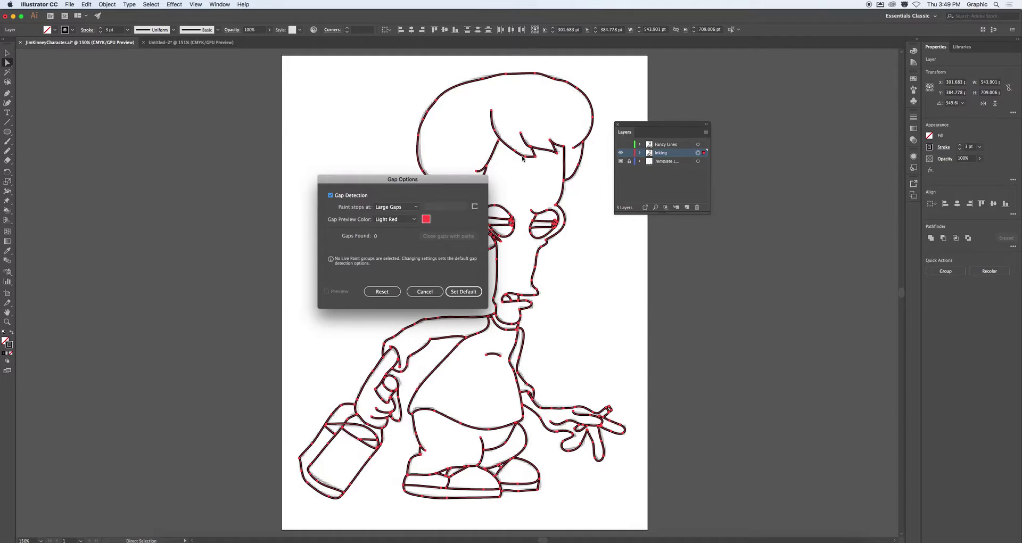
left_click(421, 290)
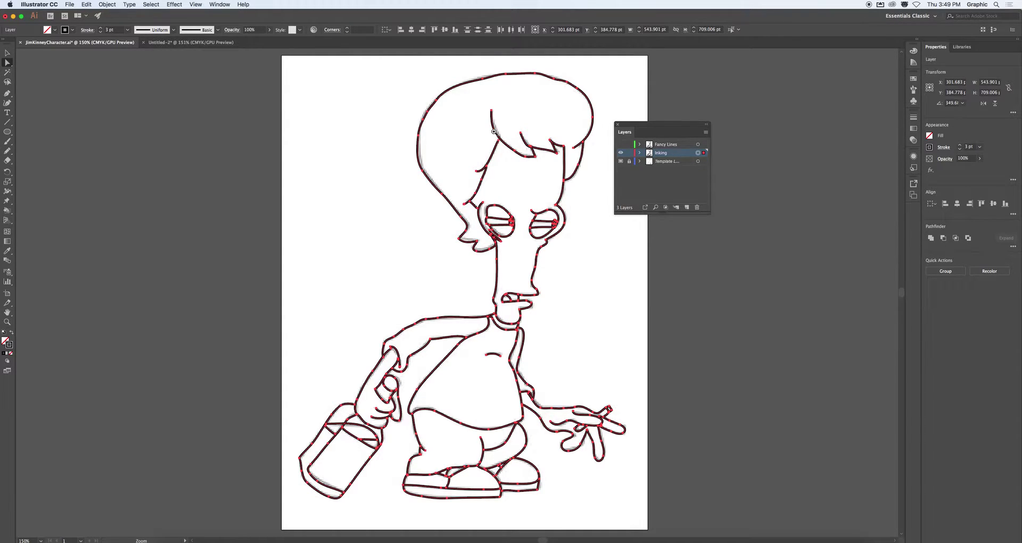
left_click_drag(494, 133, 696, 254)
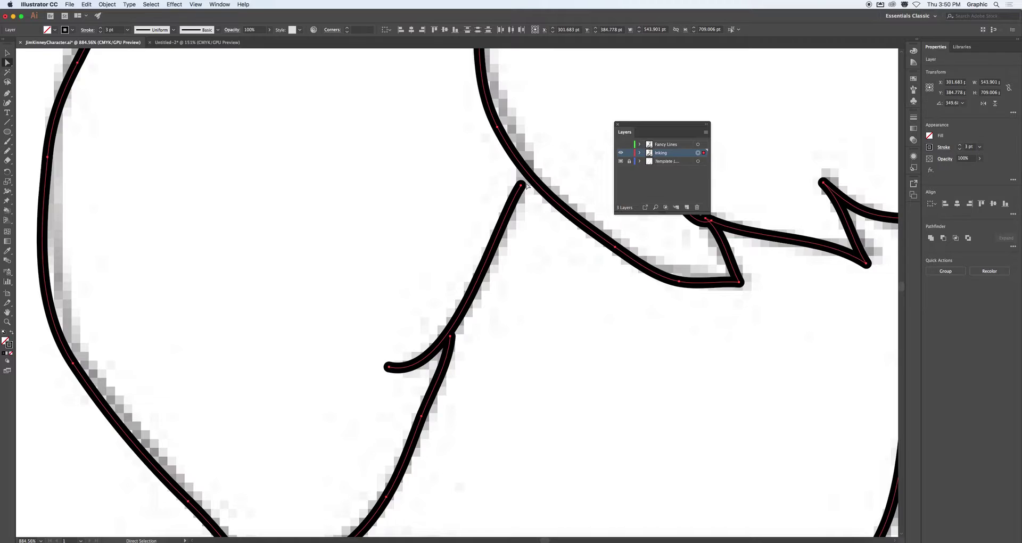
key("super+0")
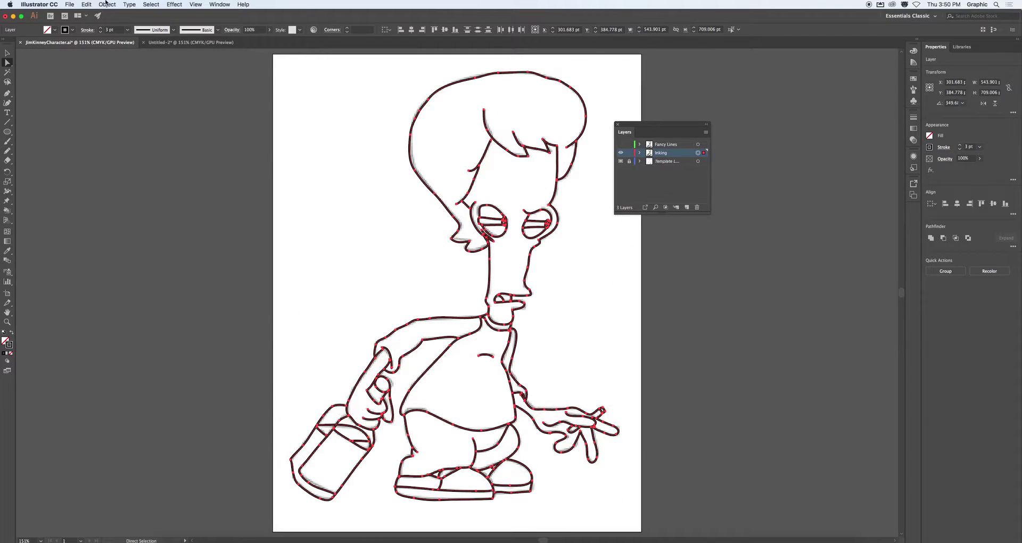
Keep Large Gaps as the paint-stop size in Gap Options and set it as default.
left_click(106, 4)
mouse_move(127, 223)
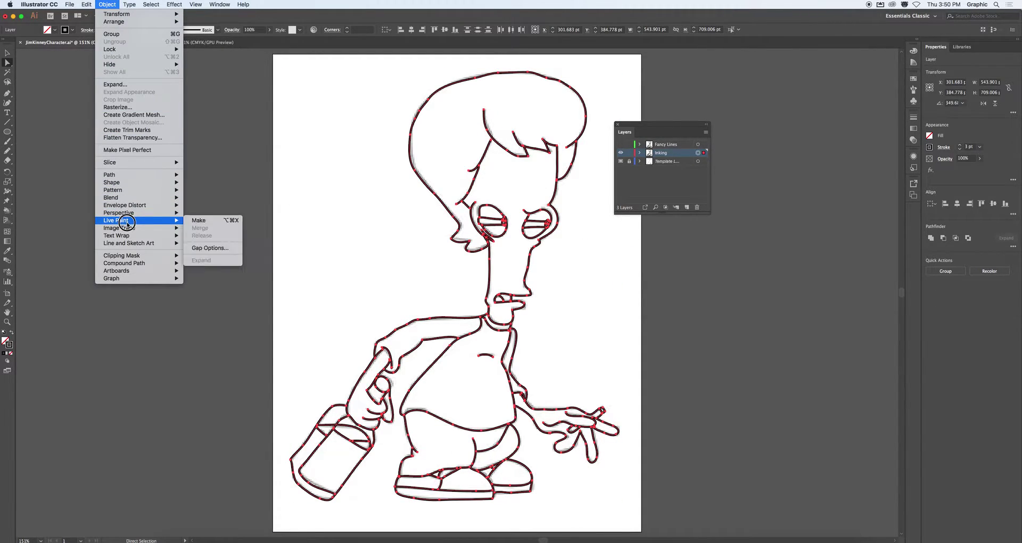
left_click(213, 248)
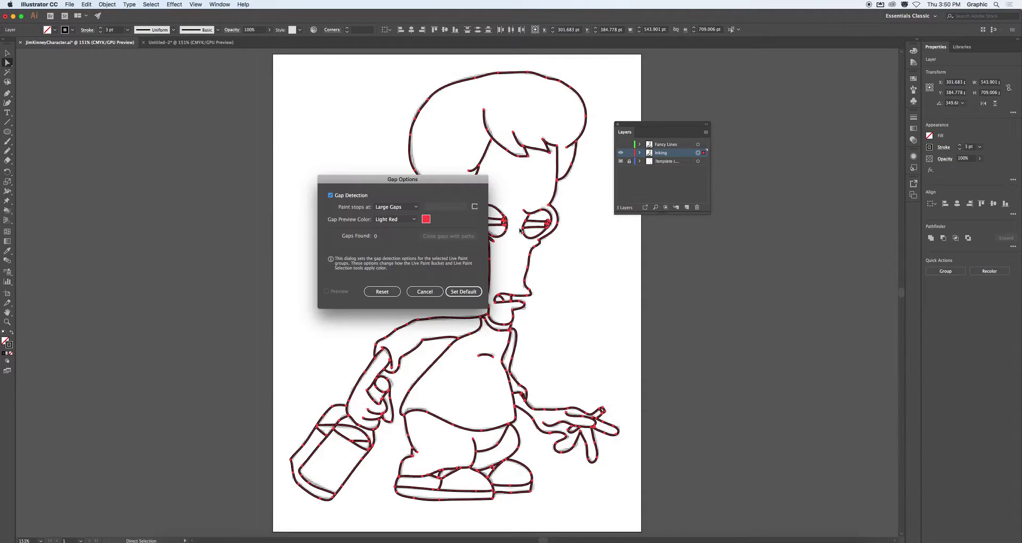
left_click(395, 208)
left_click(395, 208)
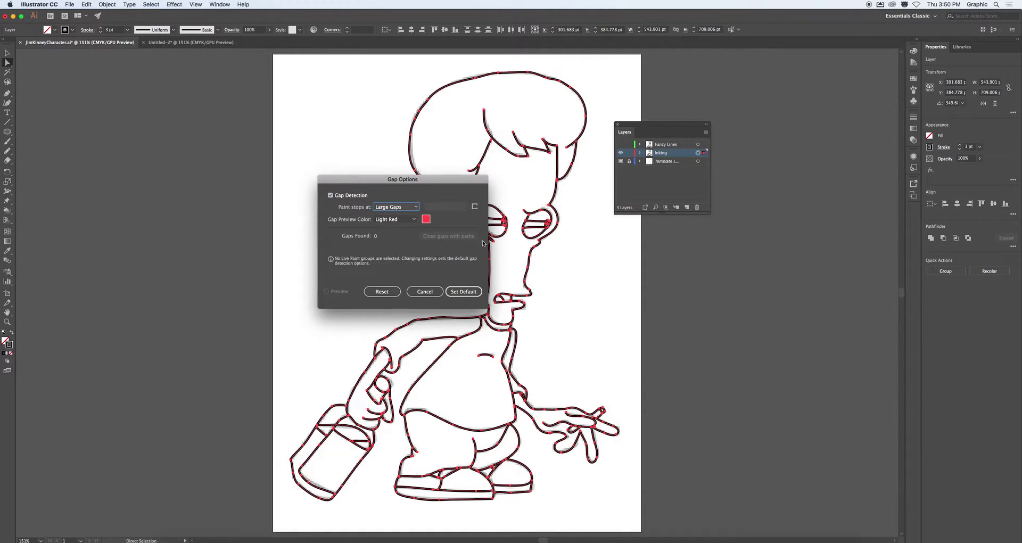
left_click(463, 292)
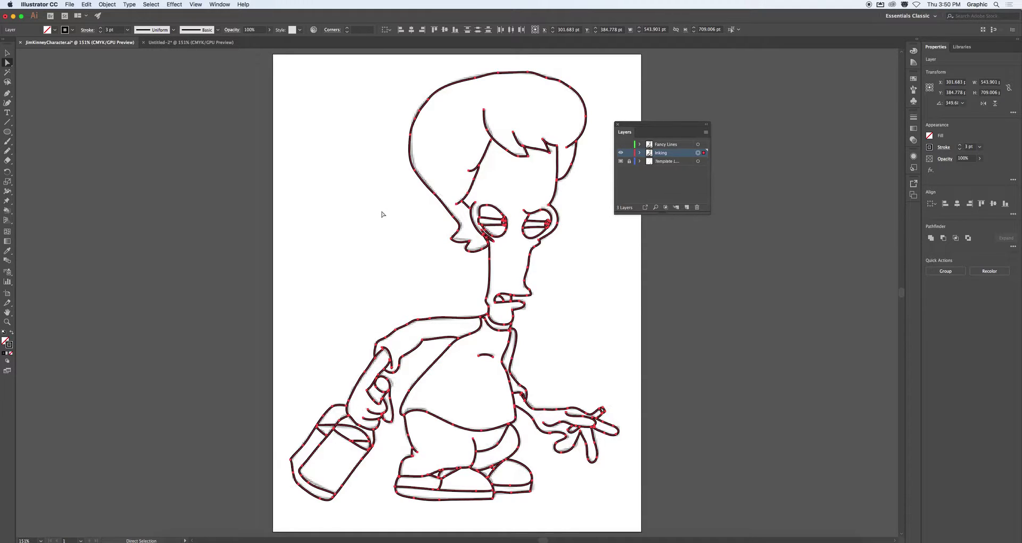
left_click(6, 211)
Choose the Live Paint Bucket and float an enlarged Color panel showing the full spectrum.
mouse_move(5, 211)
left_mouse_down()
mouse_move(53, 210)
mouse_move(21, 211)
mouse_move(51, 222)
left_mouse_up()
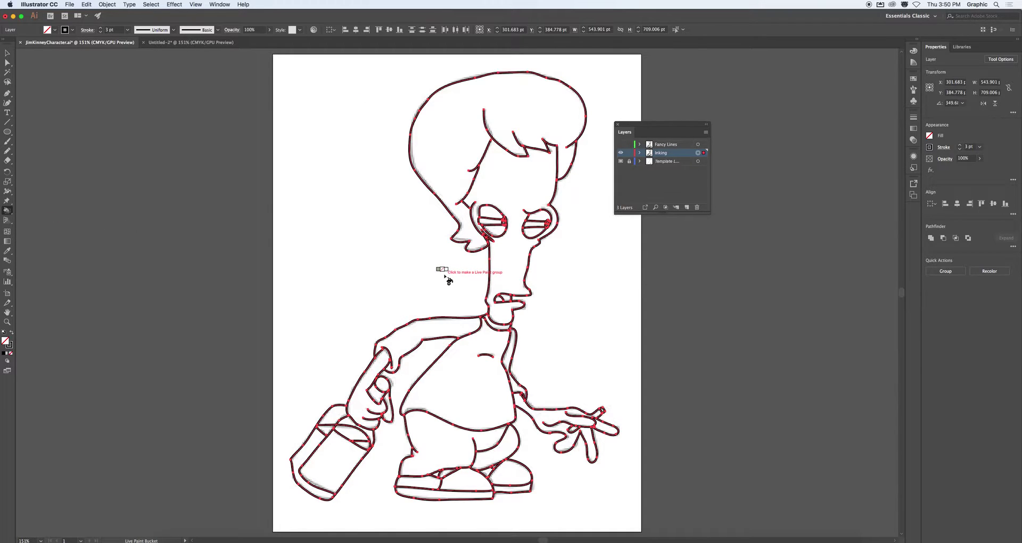
left_click(914, 51)
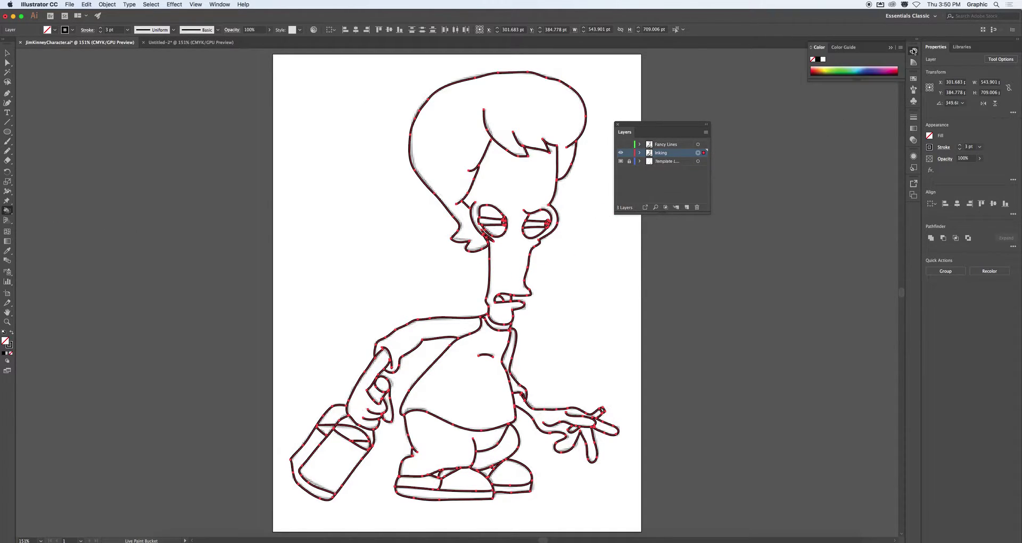
left_click_drag(824, 49, 601, 241)
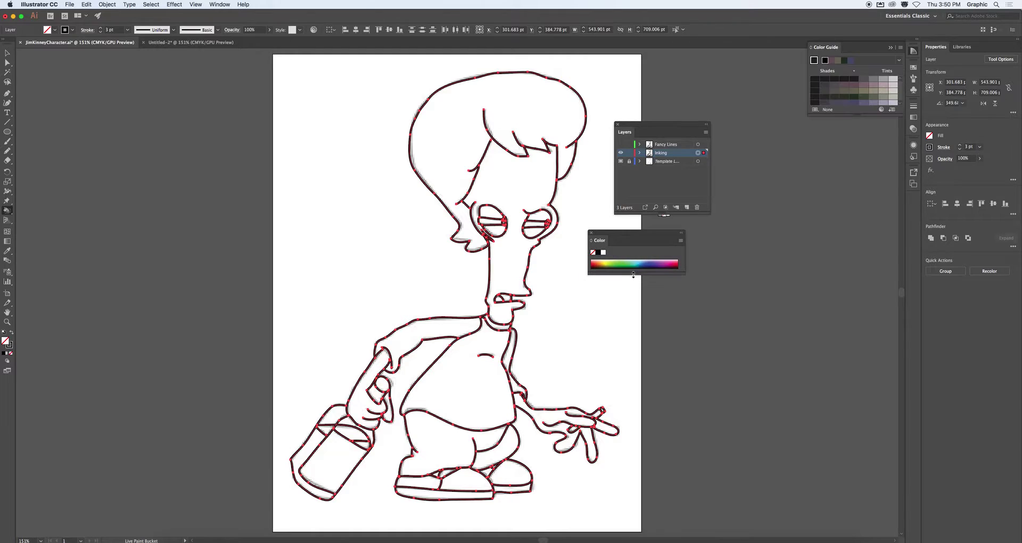
left_click_drag(633, 272, 634, 341)
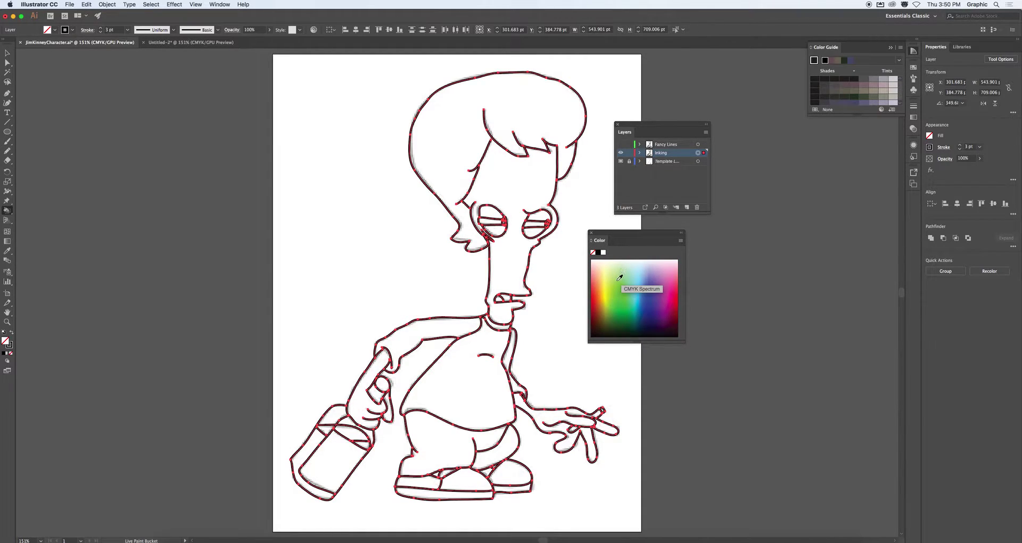
Fill the character's face pale green with the Live Paint Bucket.
left_click(615, 263)
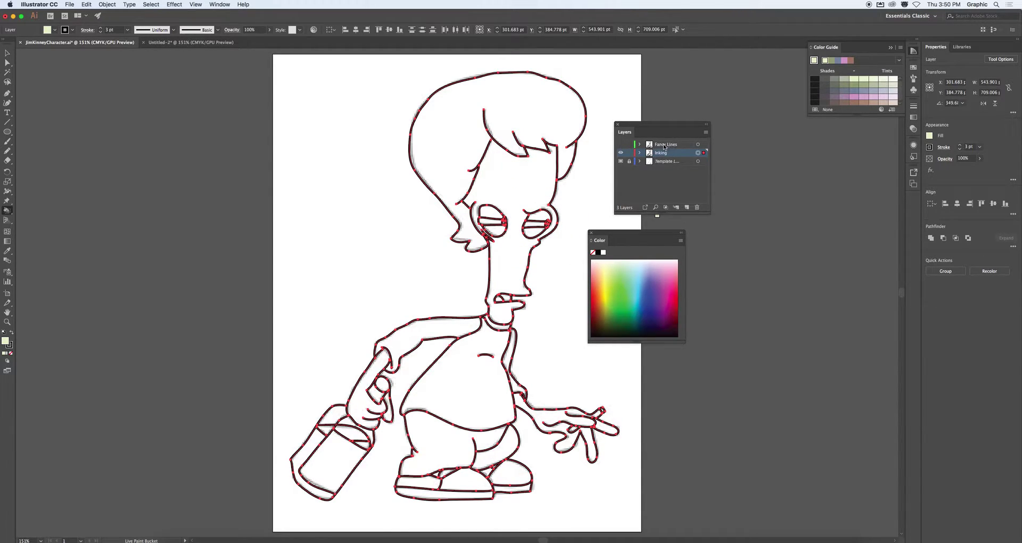
left_click(519, 178)
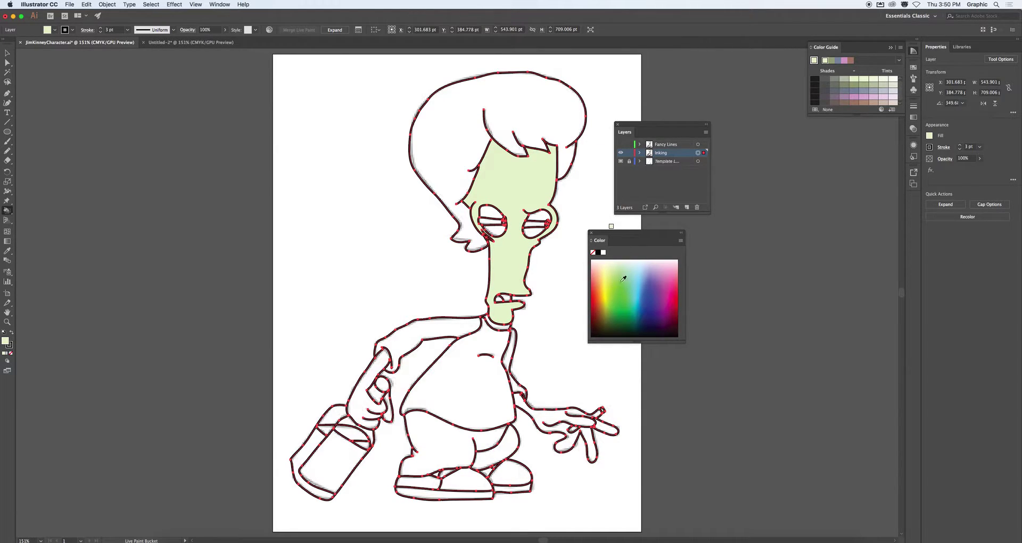
left_click(606, 319)
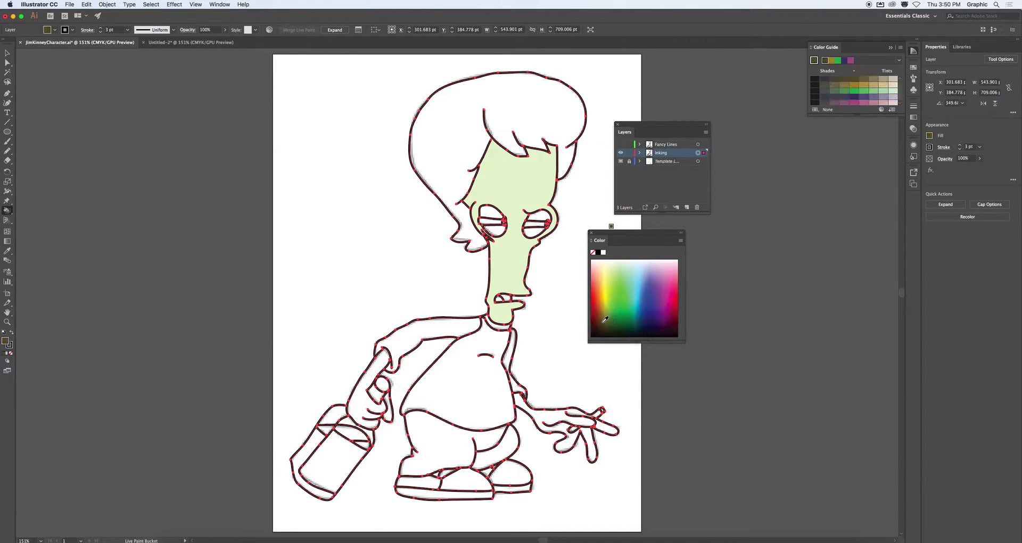
Fill the character's hair with a dark brown first.
left_click(605, 318)
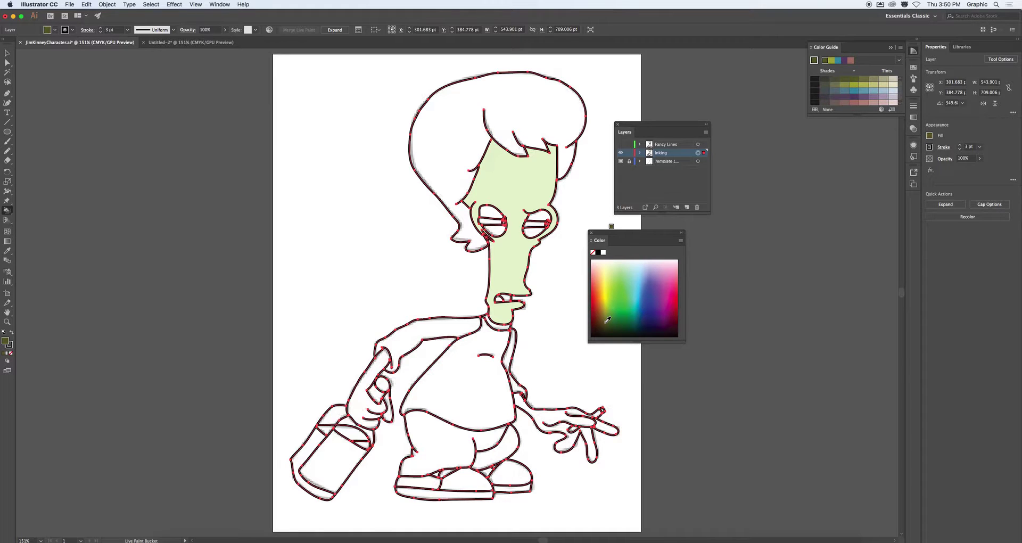
left_click(605, 317)
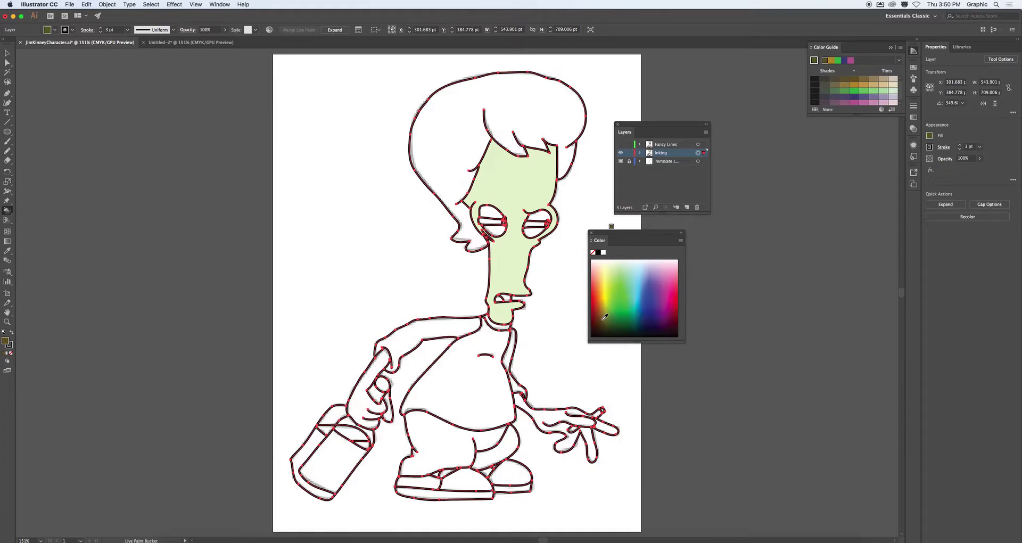
left_click(502, 92)
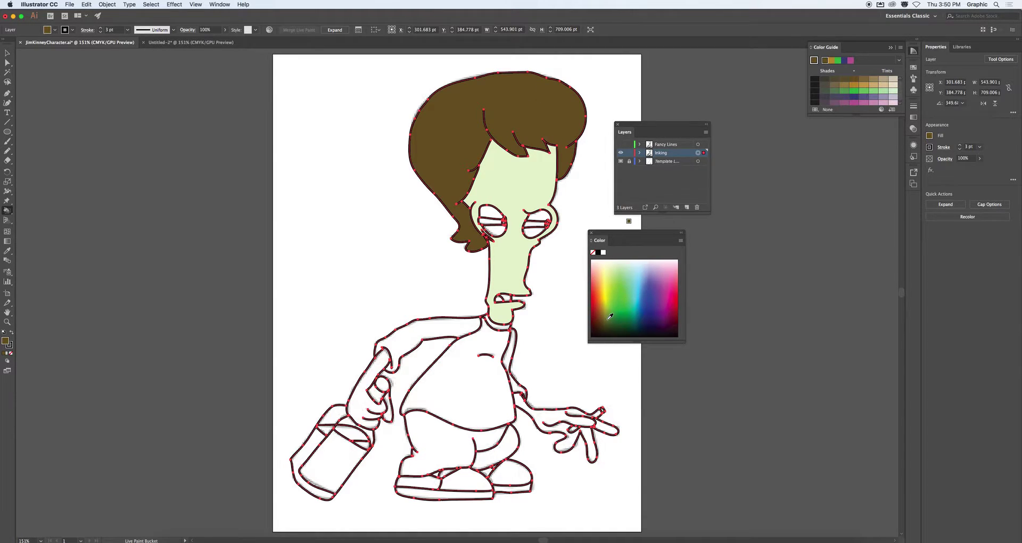
Show CMYK sliders, enlarge the spectrum, and refill the hair orange-brown.
left_click(607, 312)
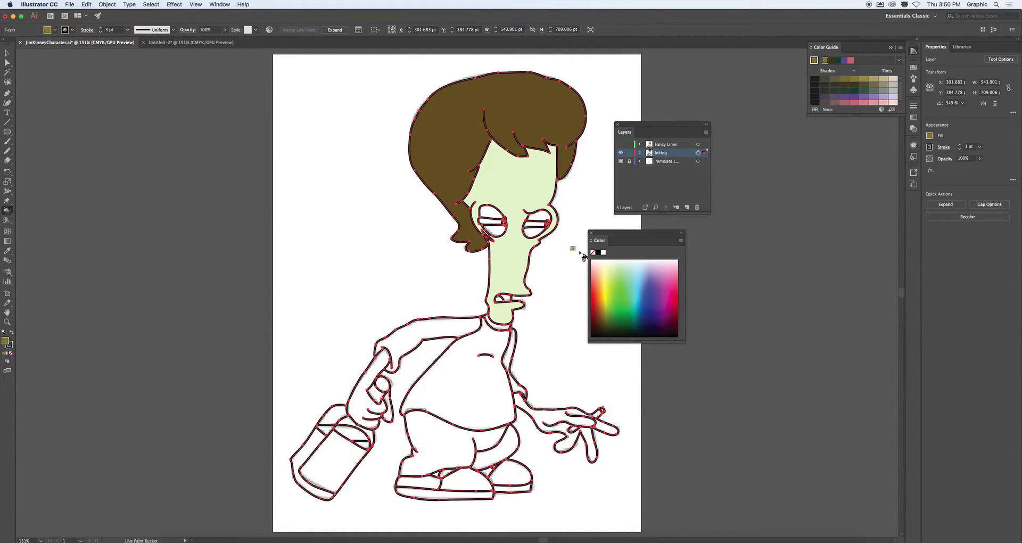
left_click(593, 243)
left_click(592, 243)
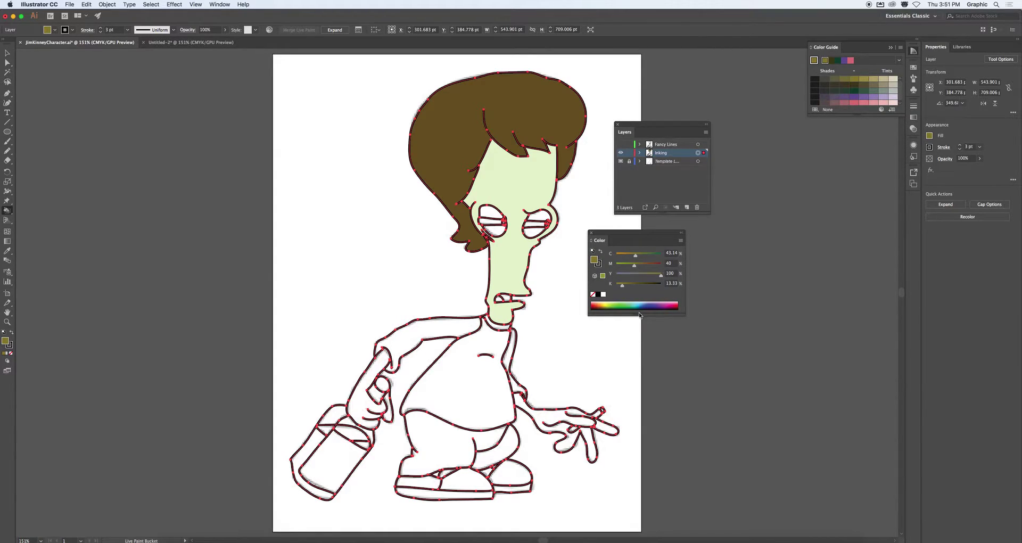
left_click_drag(632, 315, 639, 354)
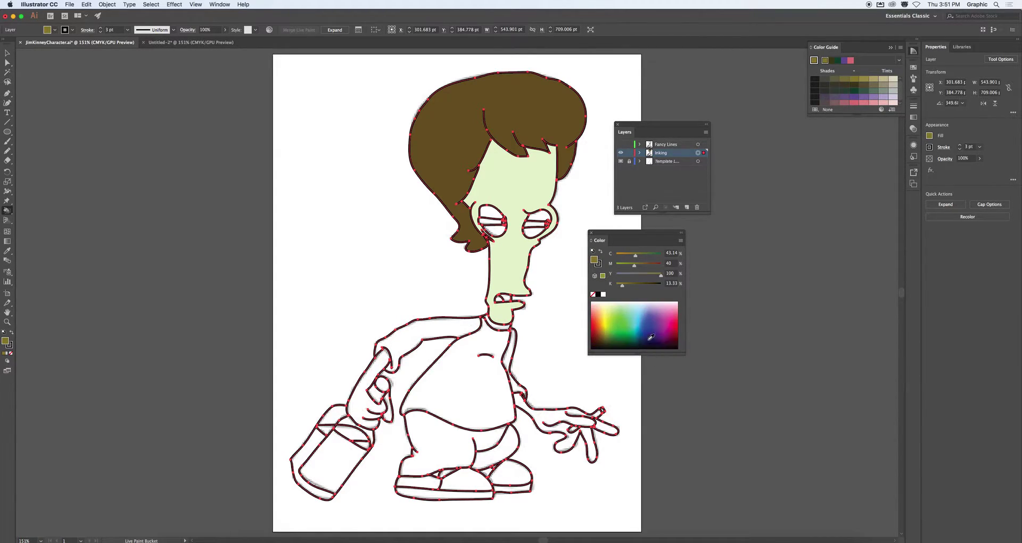
left_click(632, 285)
left_click(622, 255)
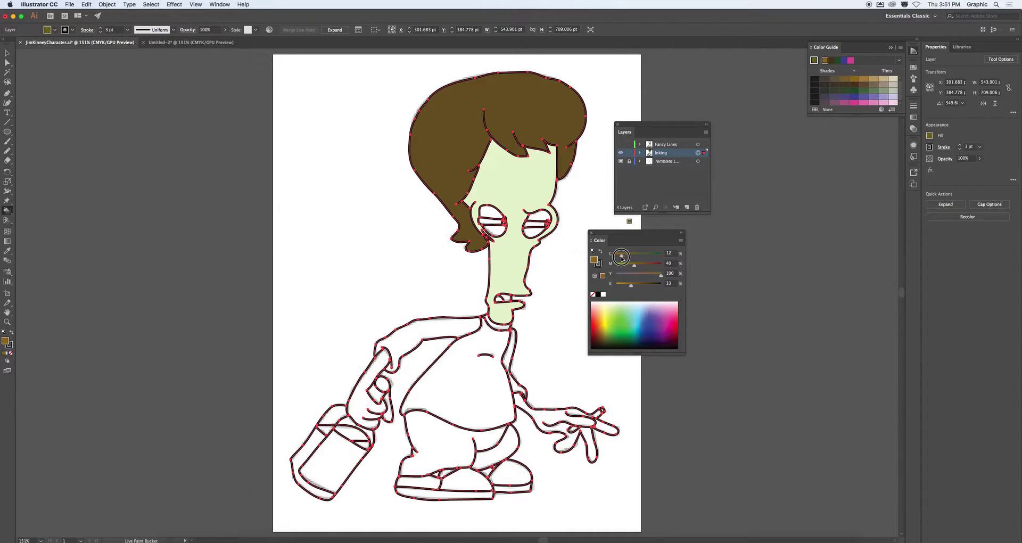
left_click(510, 114)
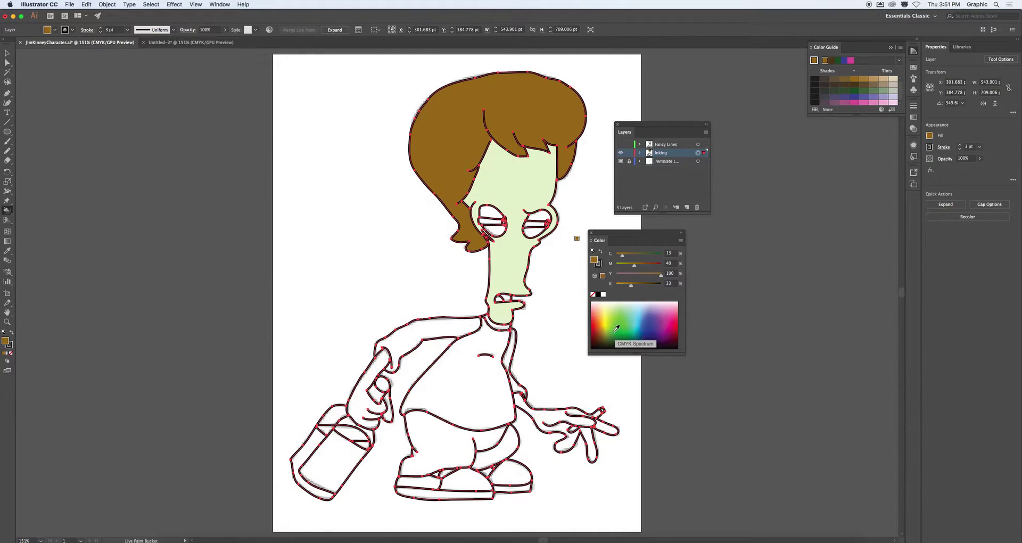
left_click(616, 315)
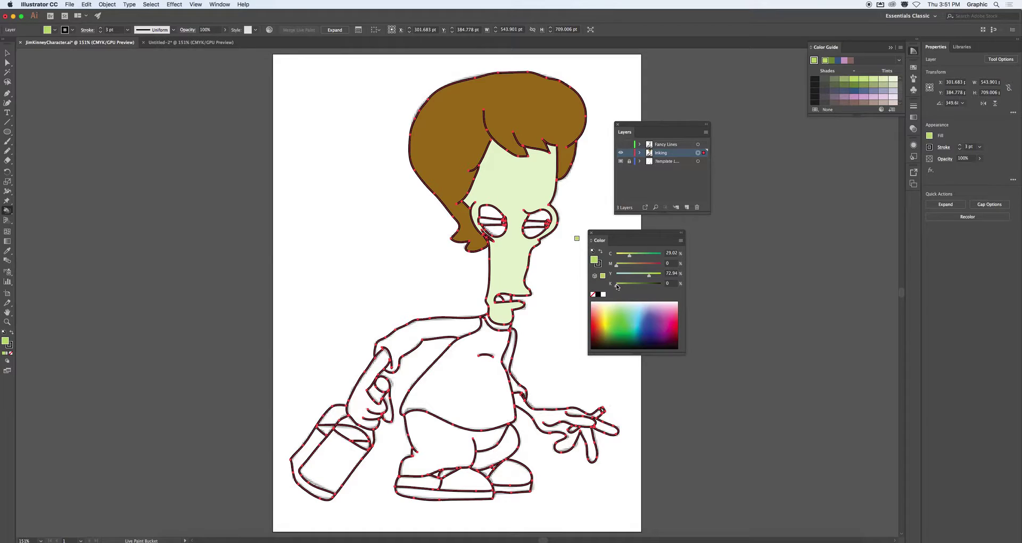
Fill the upper and lower regions of both eyes with a darkened mid green.
left_click_drag(617, 287, 631, 285)
left_click(499, 219)
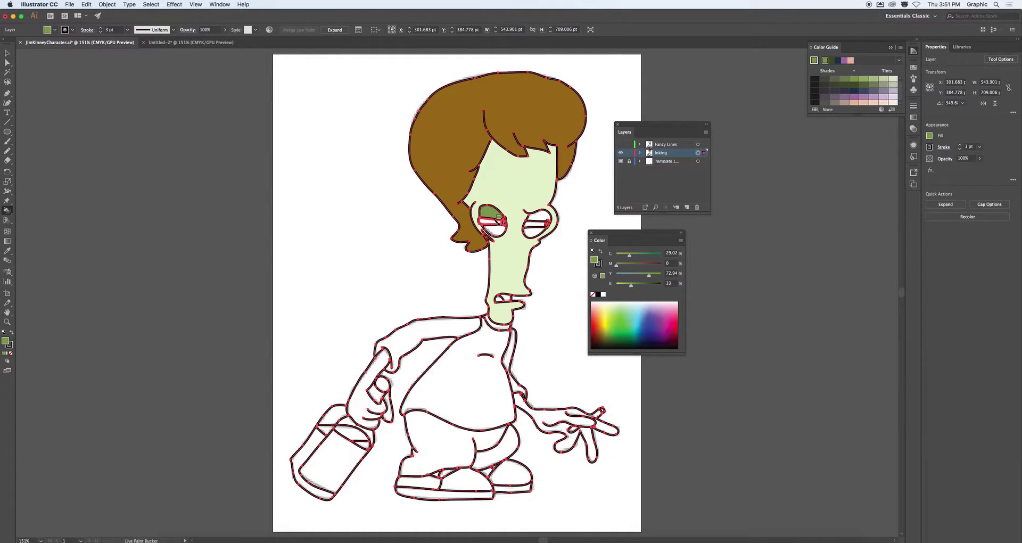
left_click(493, 228)
left_click(537, 216)
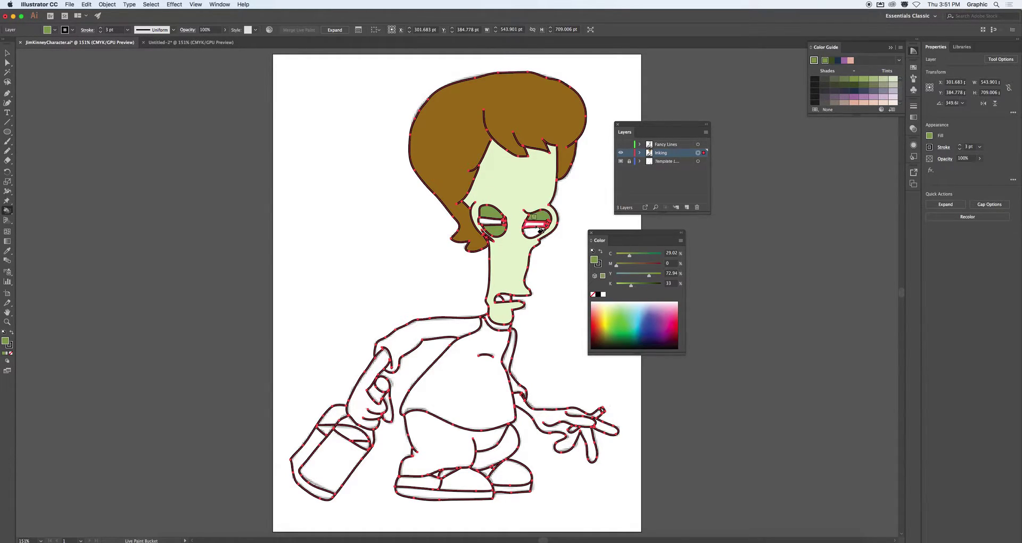
left_click(539, 229)
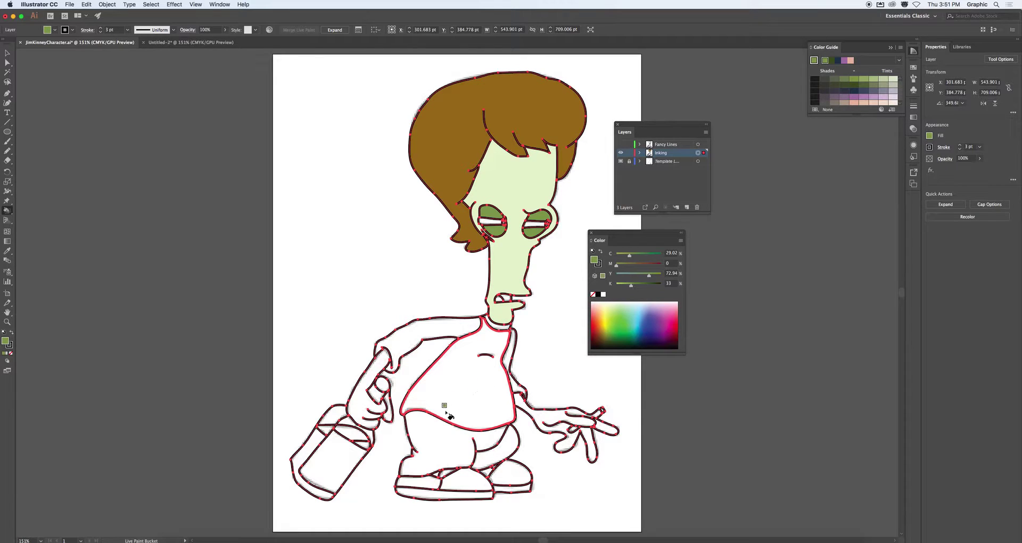
left_click(607, 324)
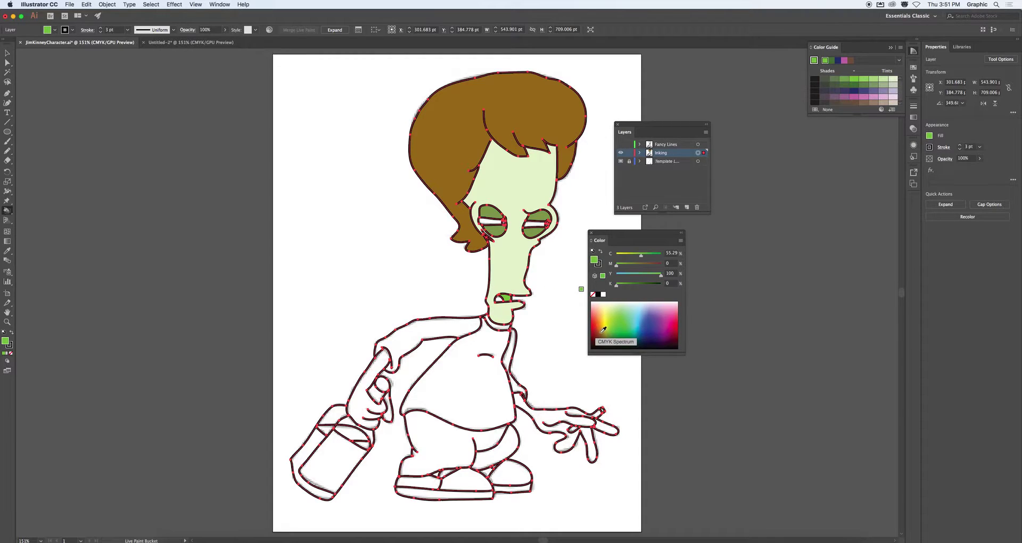
key("Left")
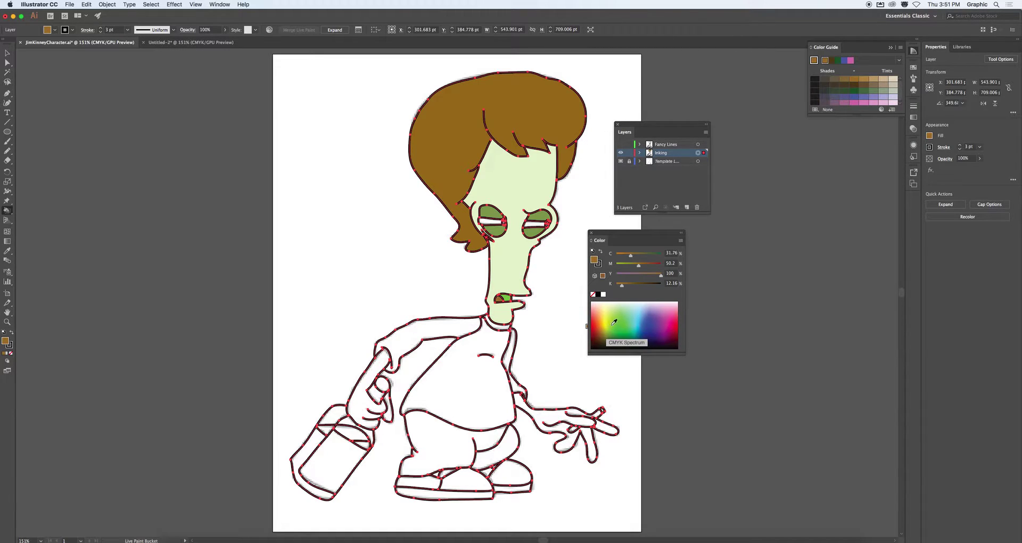
Fill the shirt light blue and the left sleeve and side strips yellow-green.
left_click(640, 312)
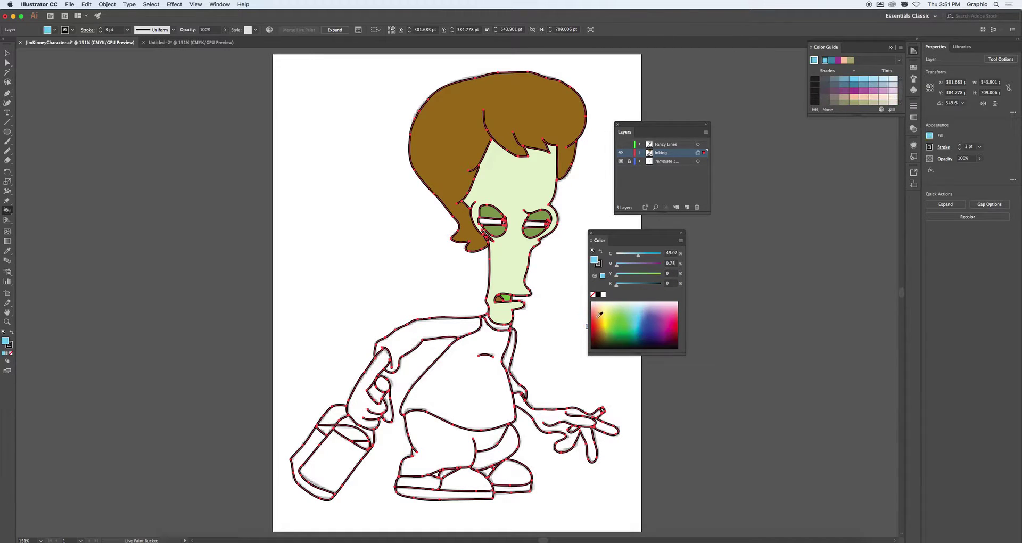
left_click(463, 376)
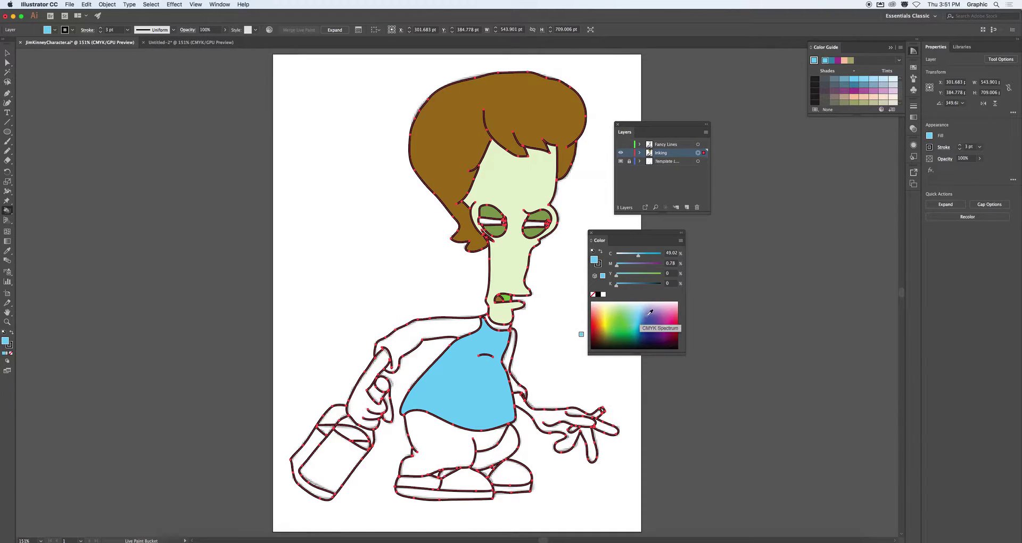
left_click(604, 315)
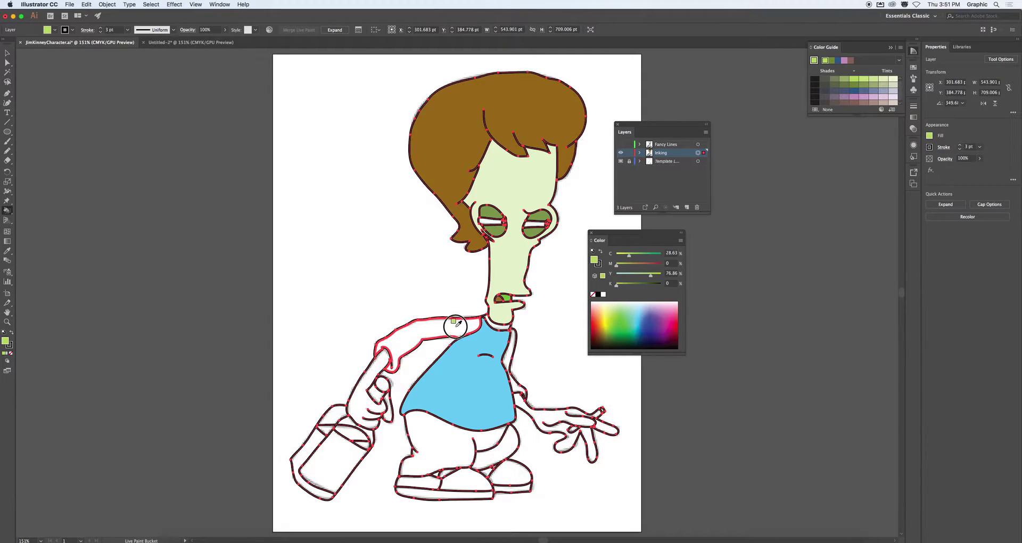
left_click(431, 334)
left_click(511, 345)
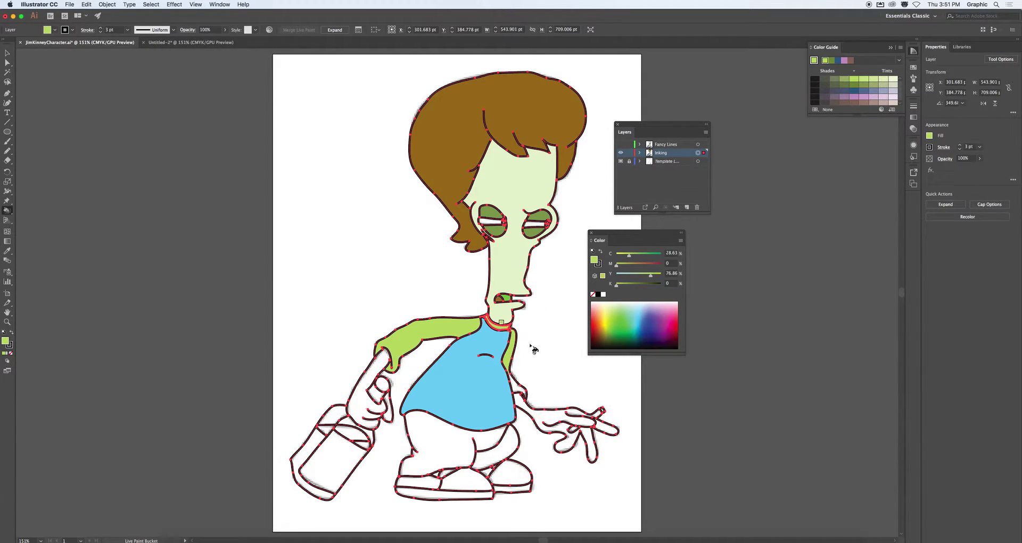
left_click(523, 393)
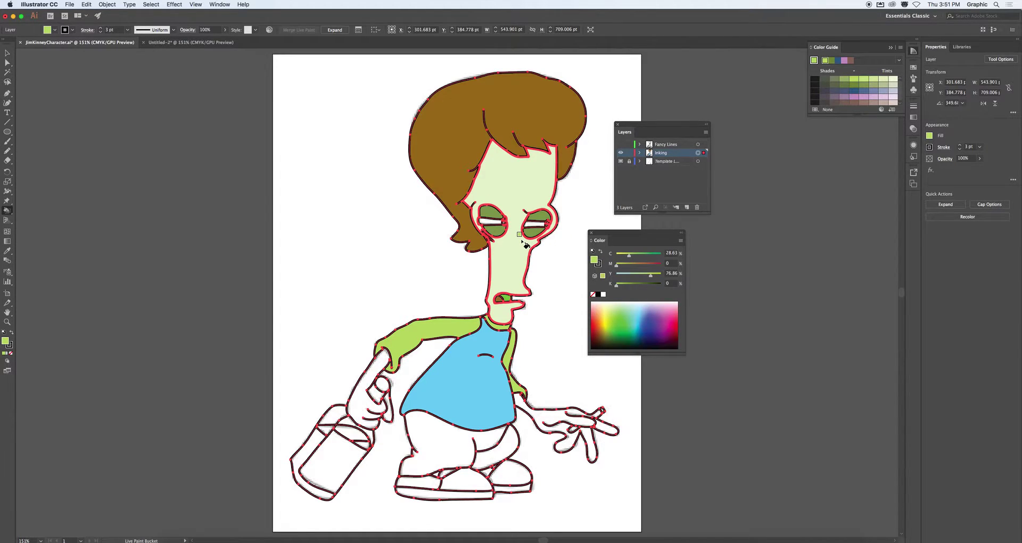
Fill the left hand, right arm and right-hand regions with a pale skin green.
left_click(614, 306)
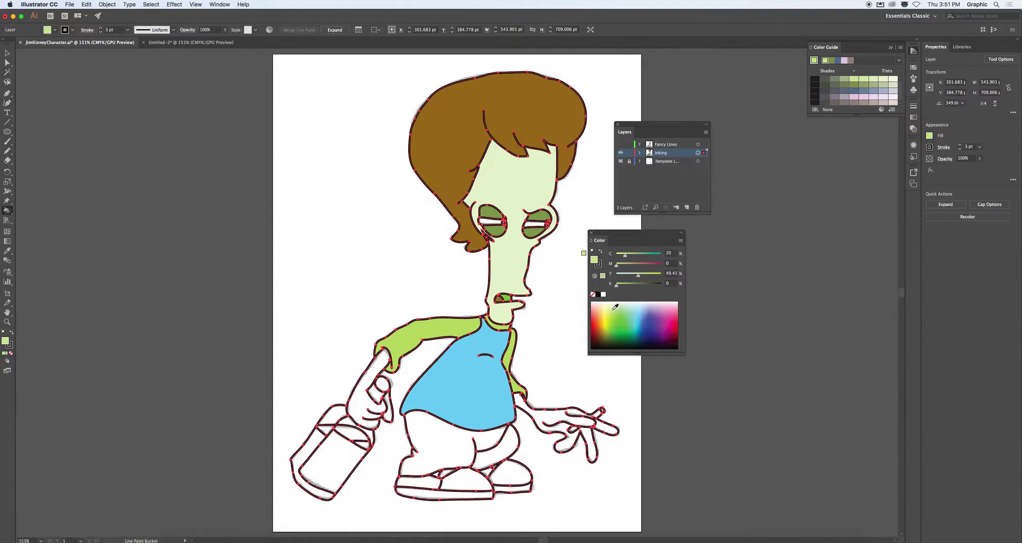
left_click(368, 410)
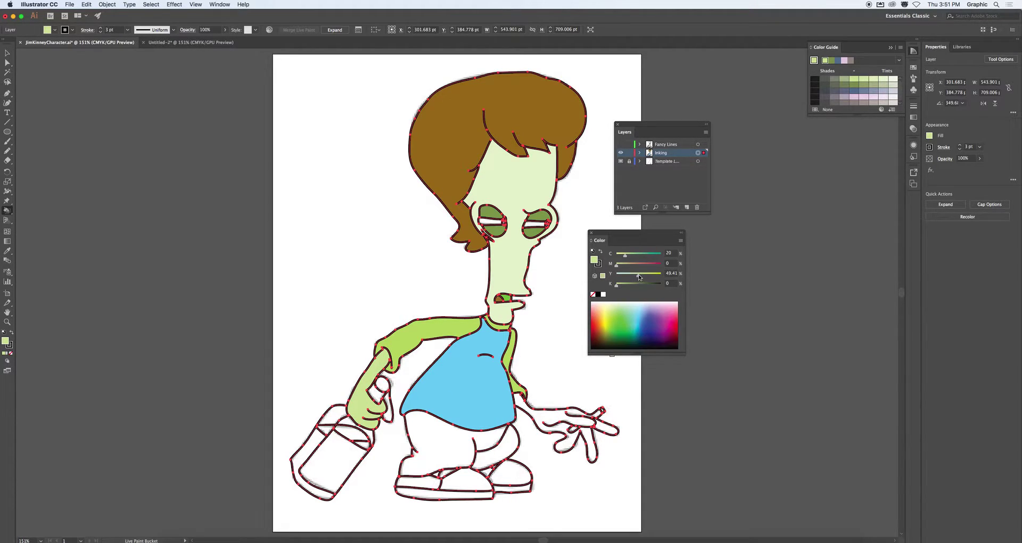
left_click(615, 304)
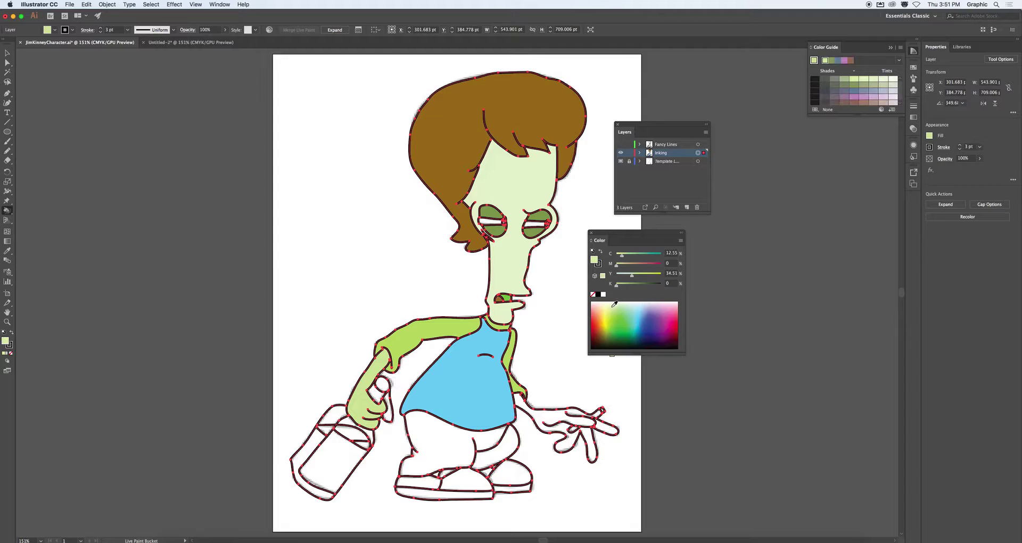
left_click(367, 402)
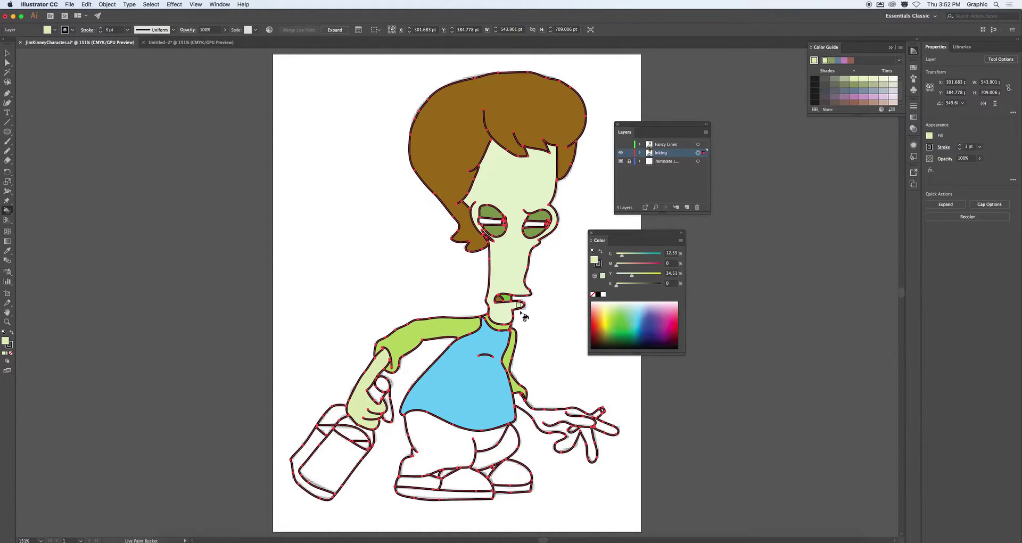
left_click(529, 410)
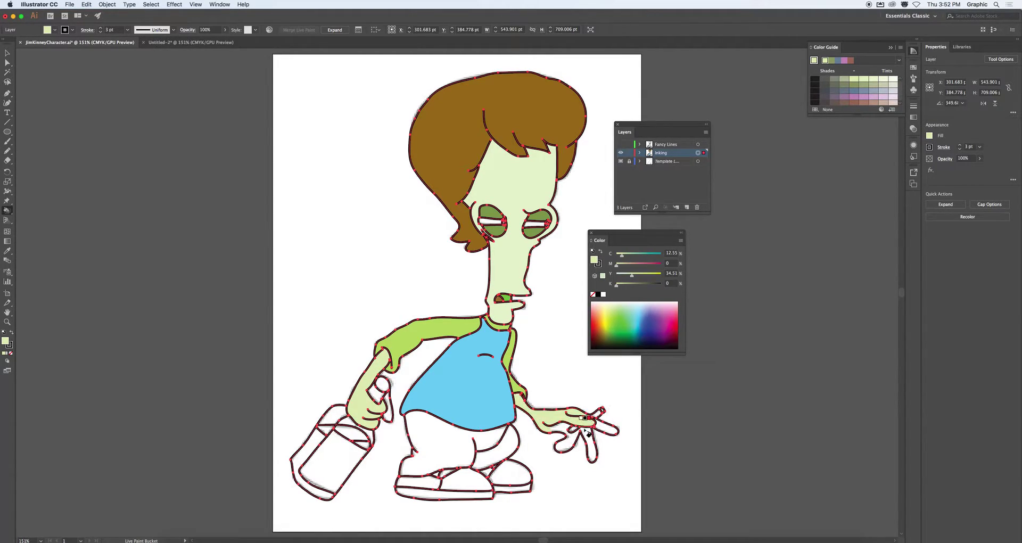
left_click(566, 431)
left_click(574, 441)
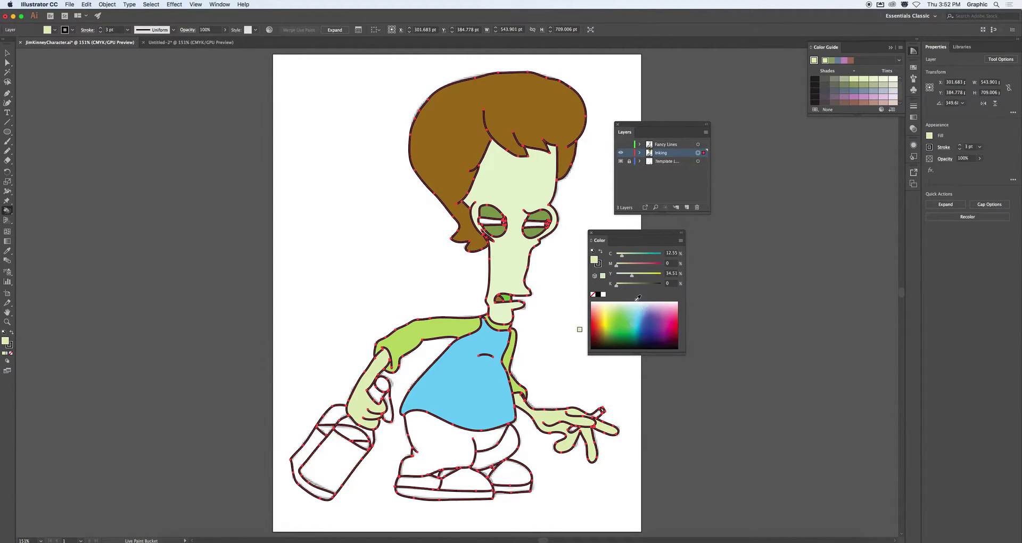
left_click(604, 333)
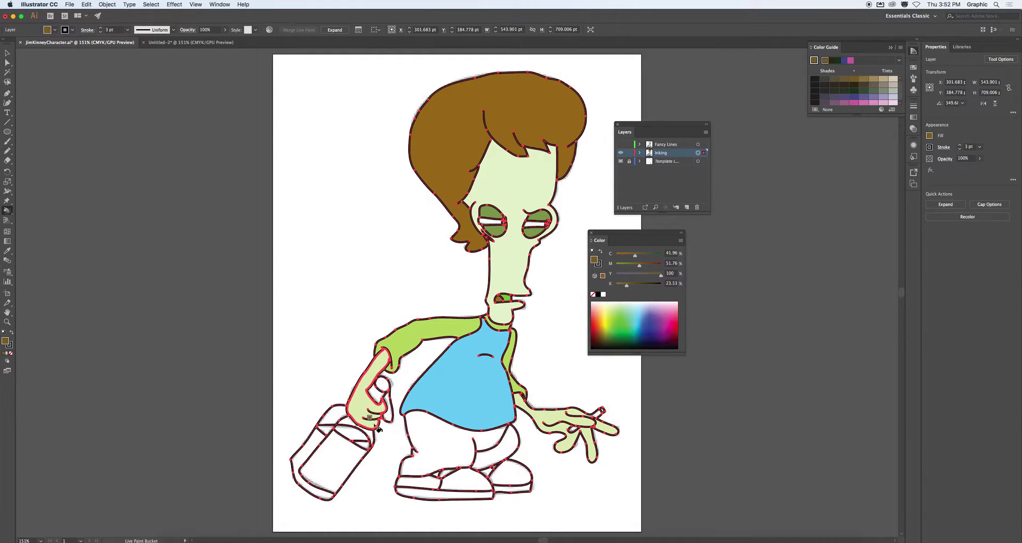
Paint the bottle's left, top and lower bands brown, then lighten them by removing black.
left_click(311, 442)
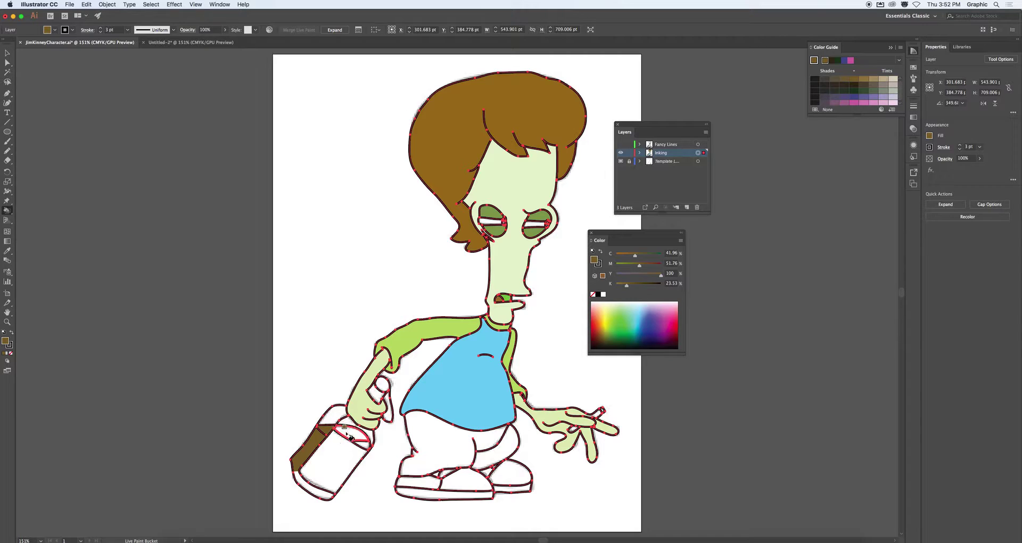
left_click(363, 440)
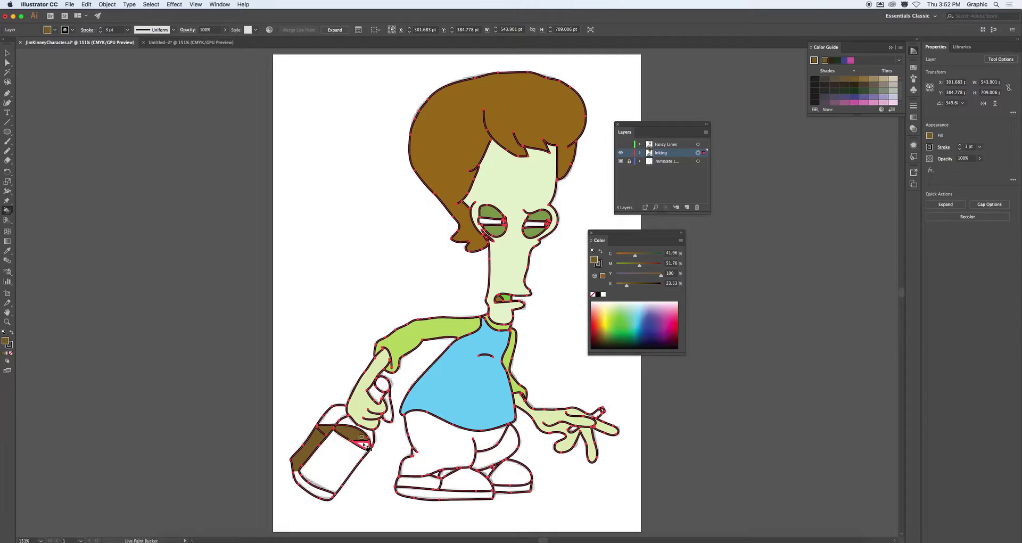
left_click(307, 486)
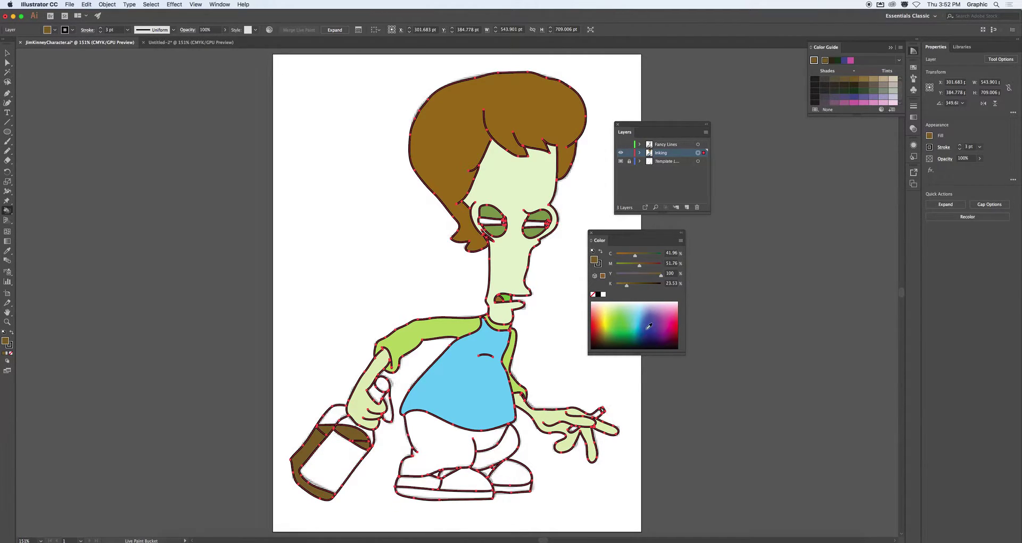
left_click_drag(627, 286, 617, 285)
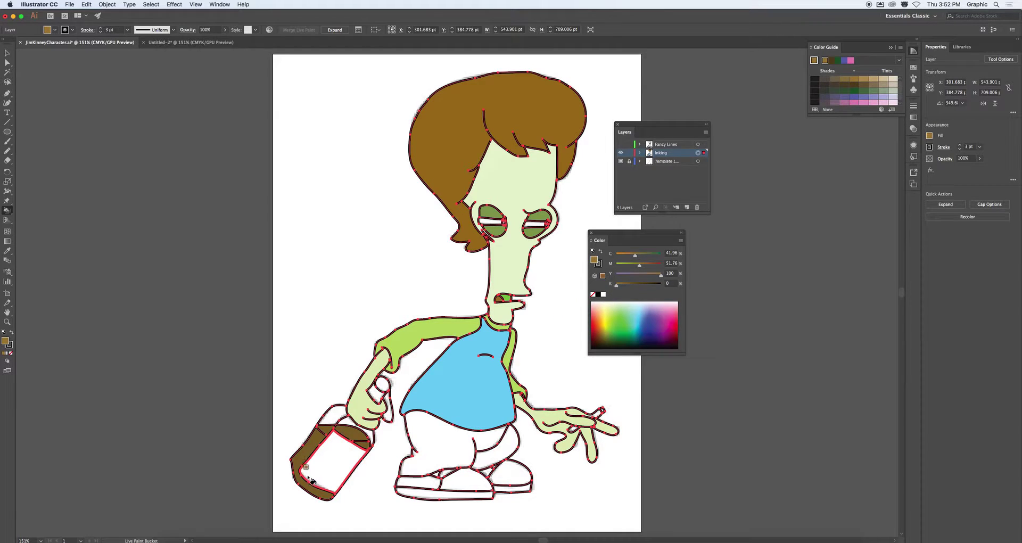
left_click(306, 484)
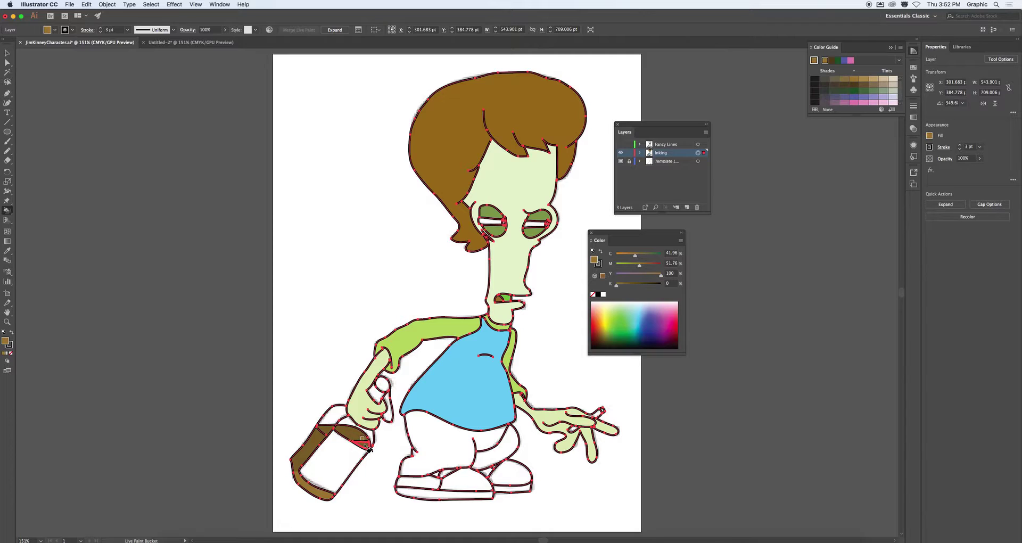
left_click(347, 429)
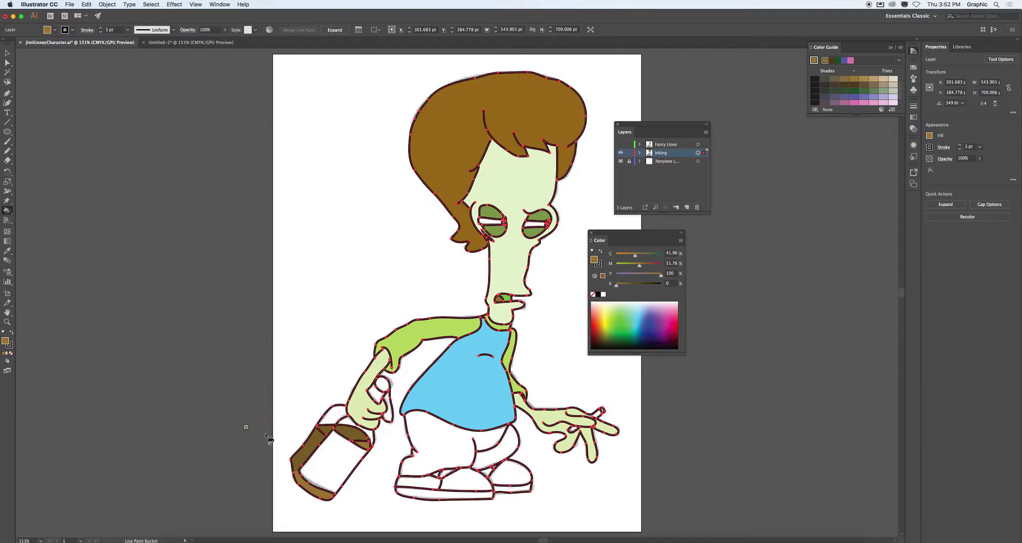
Fill the finger on the bottle hand with pale skin tone and the bottle label yellow.
left_click(605, 303)
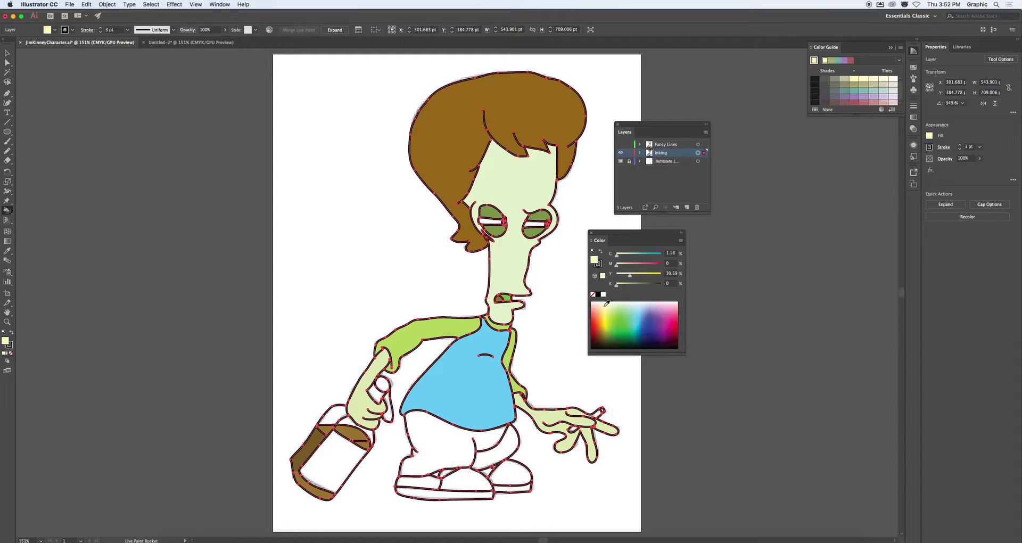
left_click_drag(606, 304, 612, 302)
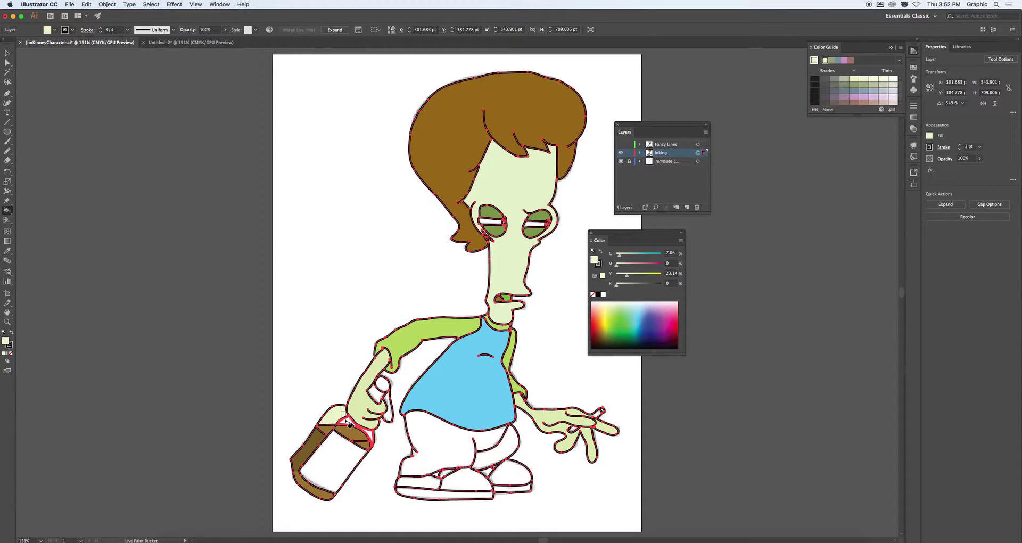
left_click(379, 386)
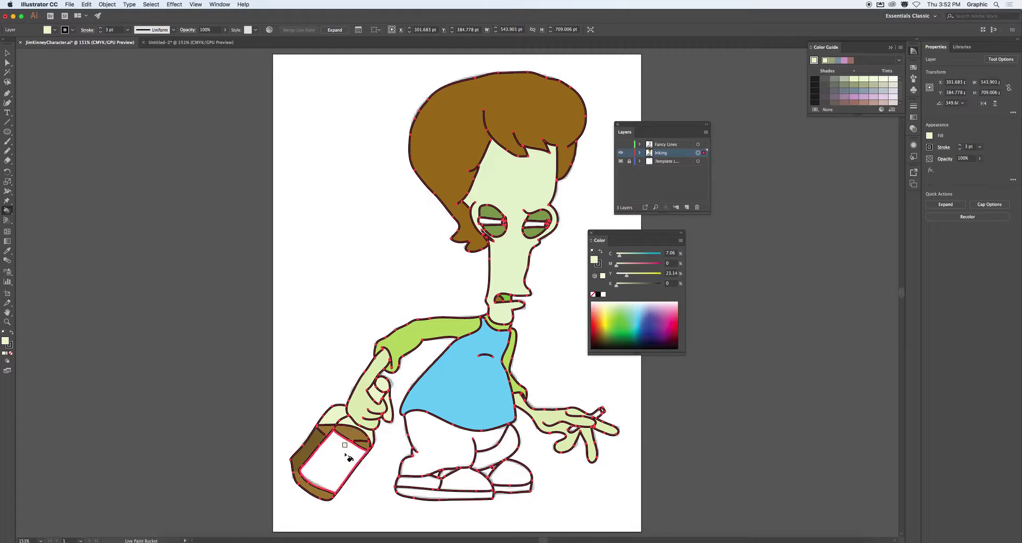
left_click(607, 323)
left_click(341, 459)
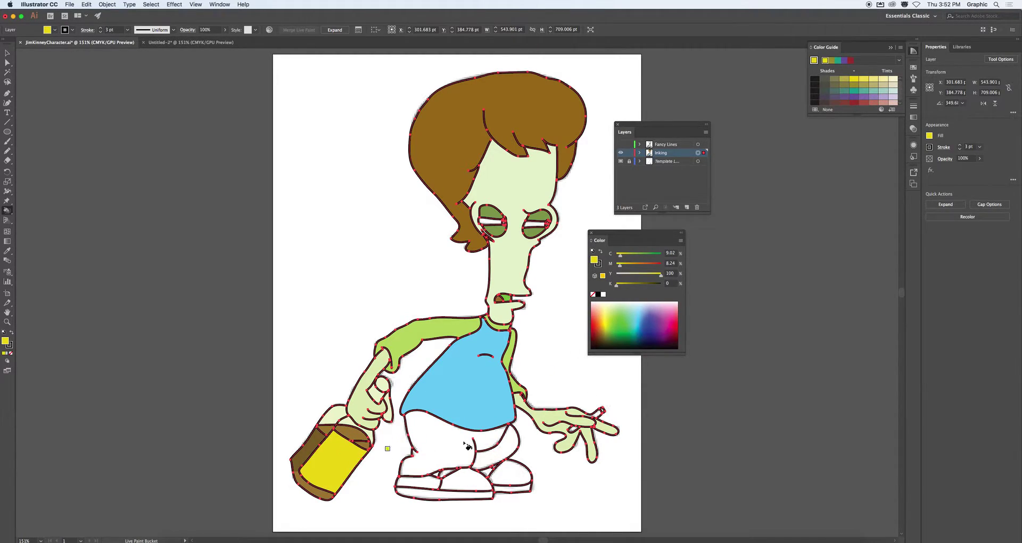
left_click(606, 339)
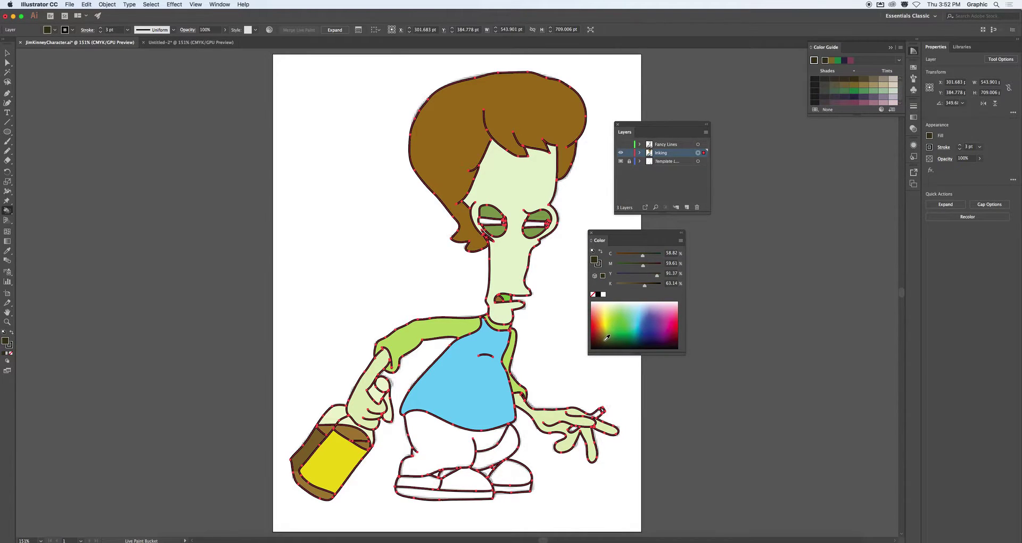
Fill both trouser legs dark olive, then try a magenta fill on the right shoe and undo it.
left_click(433, 451)
left_click(507, 448)
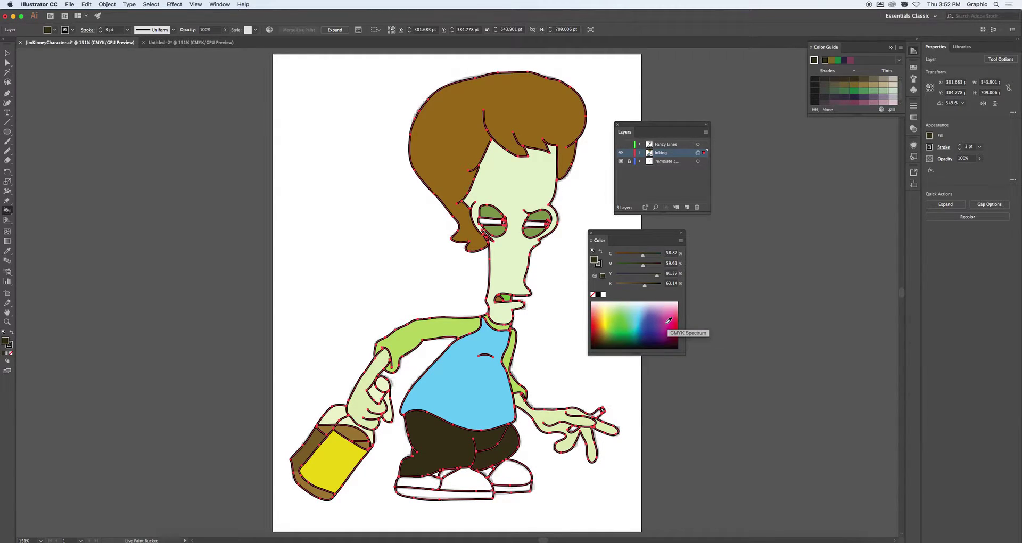
left_click(670, 320)
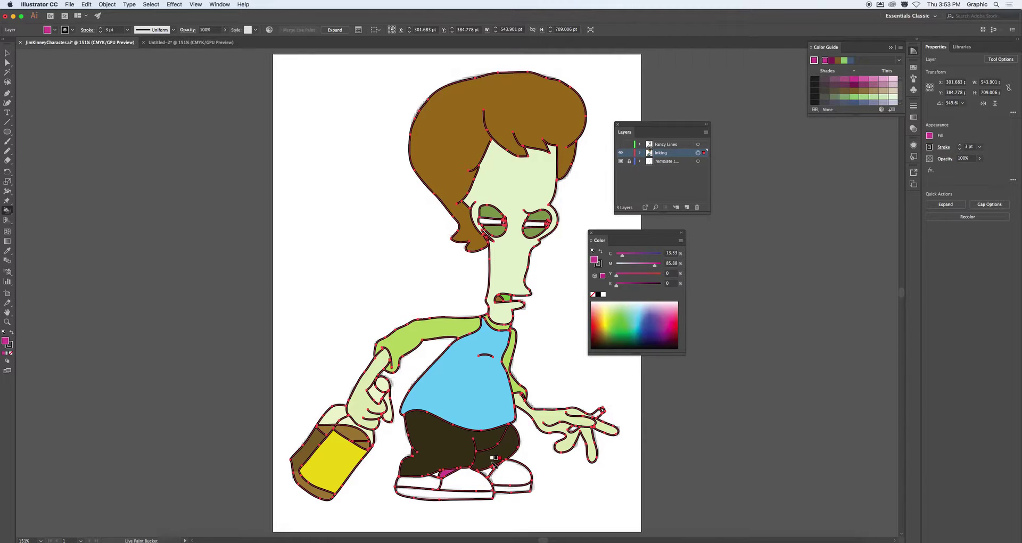
mouse_move(512, 481)
left_mouse_down()
mouse_move(659, 475)
mouse_move(537, 497)
left_mouse_up()
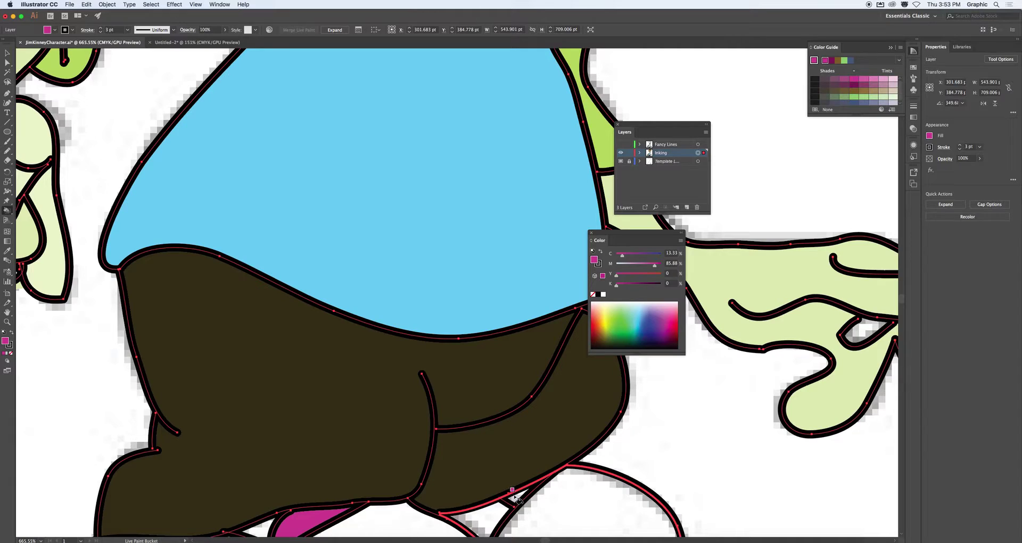
left_click(516, 499)
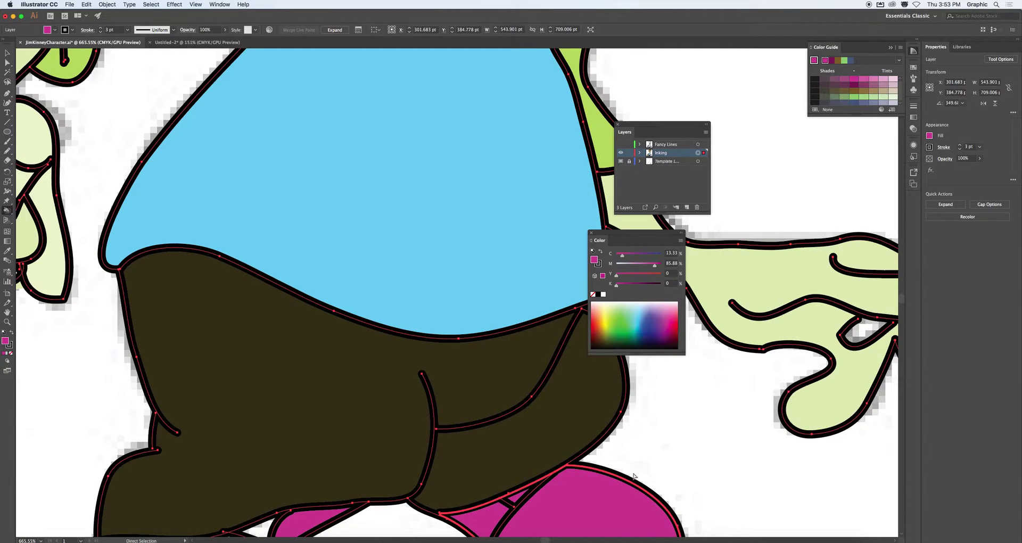
key("super+z")
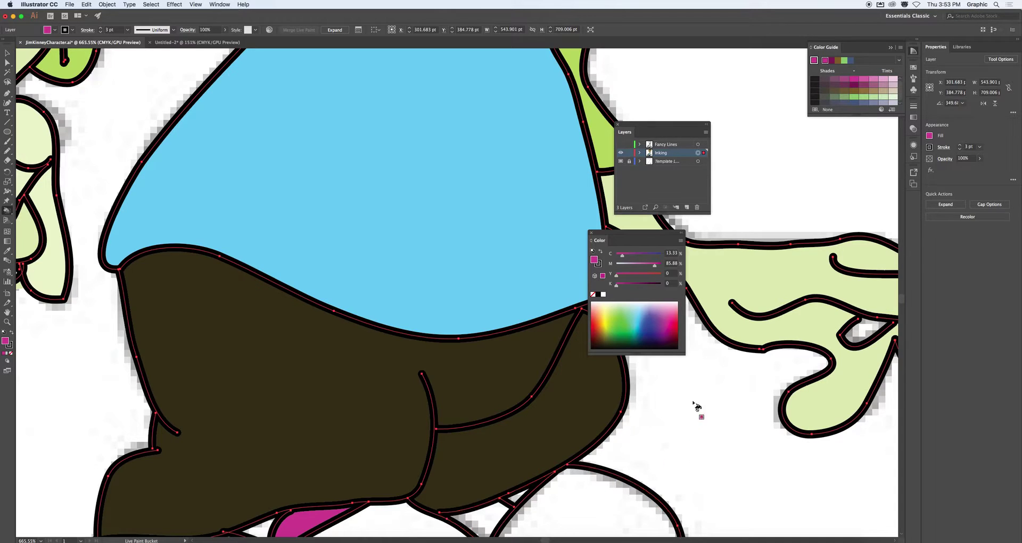
Switch the fill to green and paint the right shoe green.
left_click(665, 319)
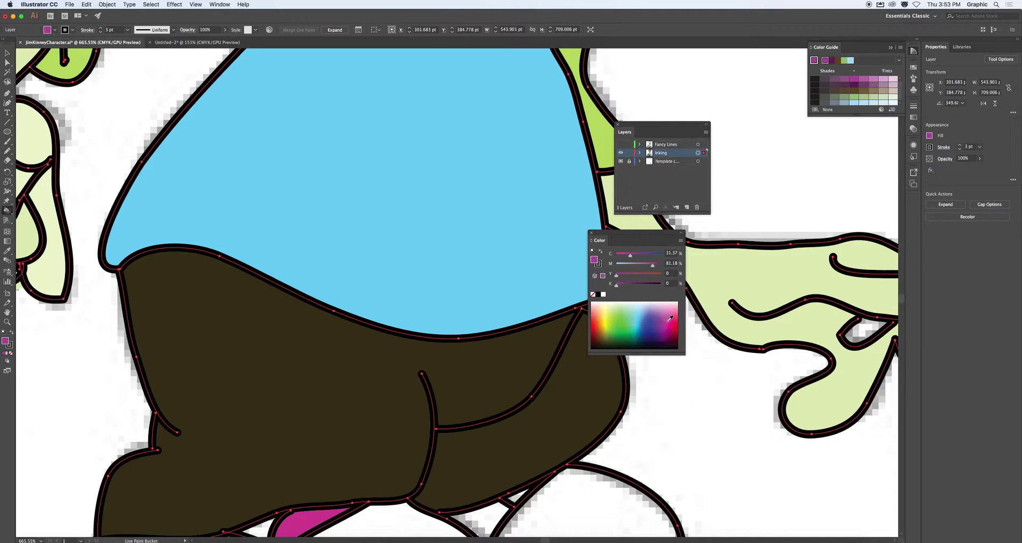
left_click(616, 335)
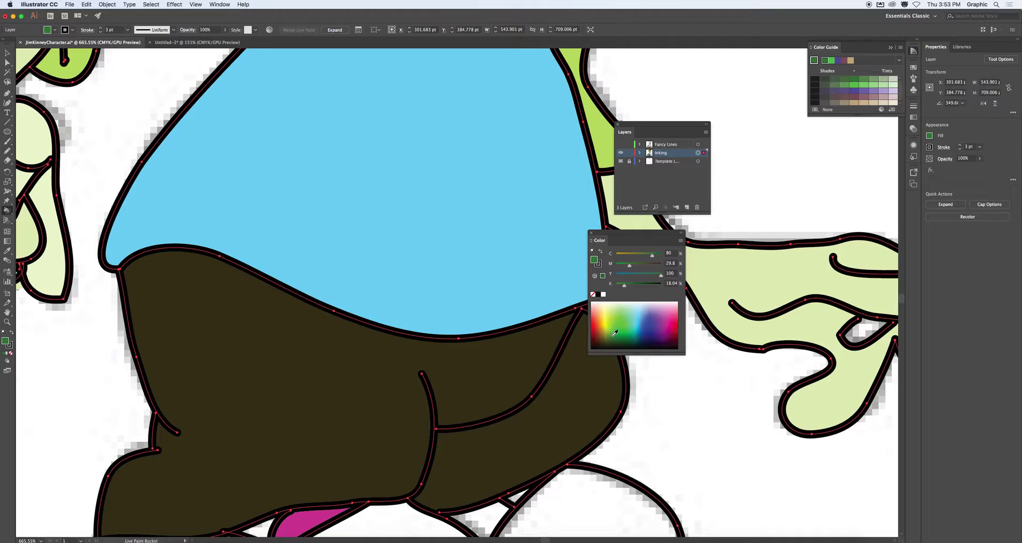
left_click(588, 485)
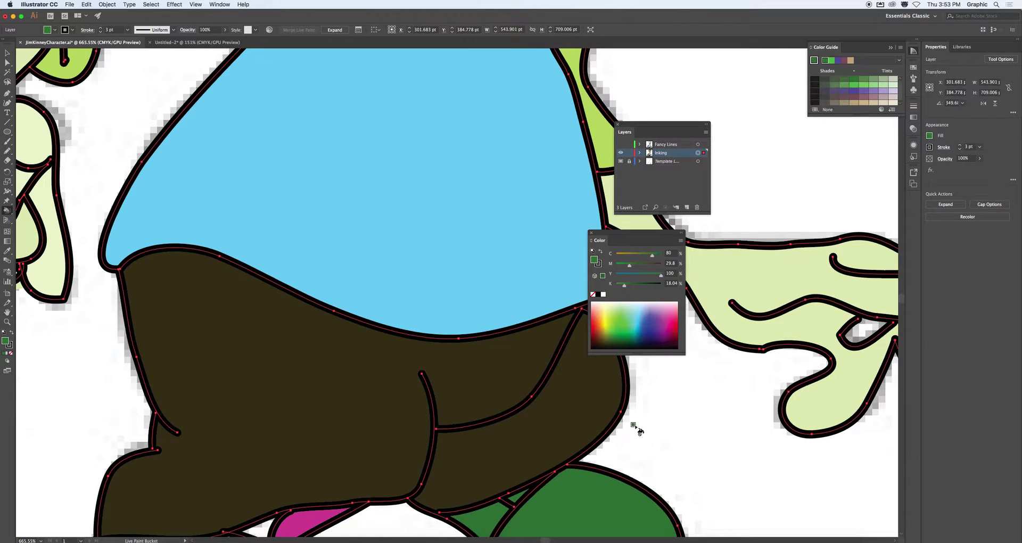
scroll(651, 422, "down", 10)
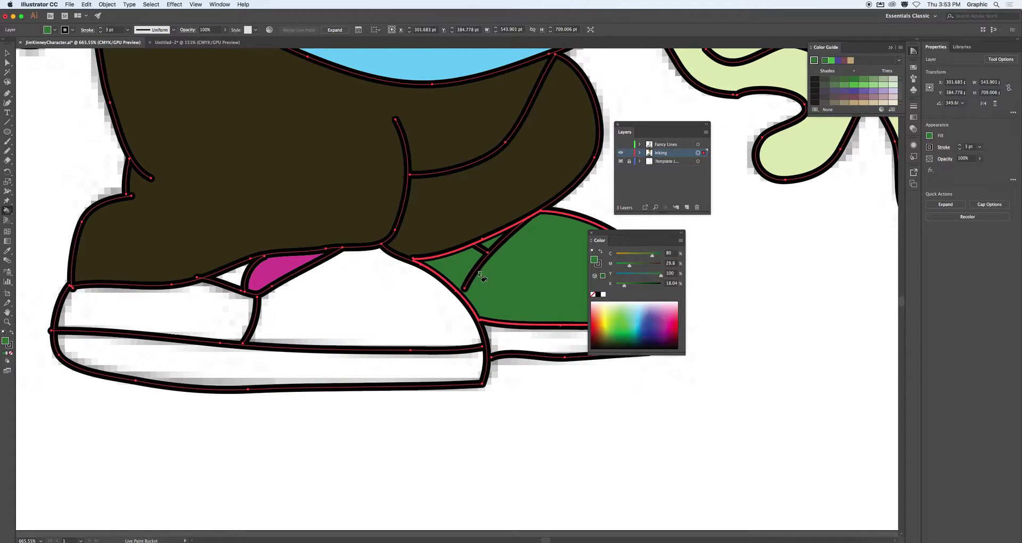
Nudge the back shoe outline's end anchor slightly down-left with Direct Selection.
left_click(8, 63)
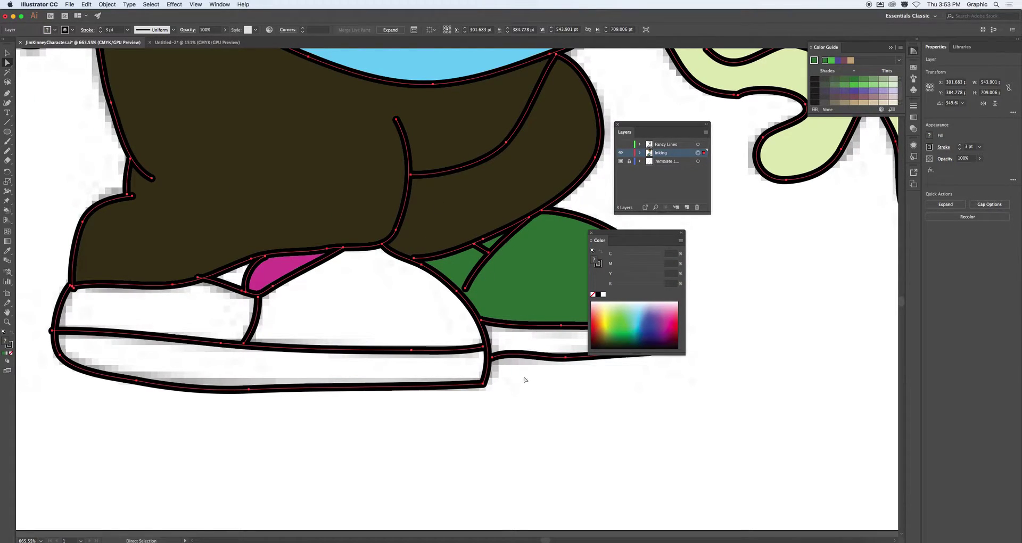
left_click(465, 290)
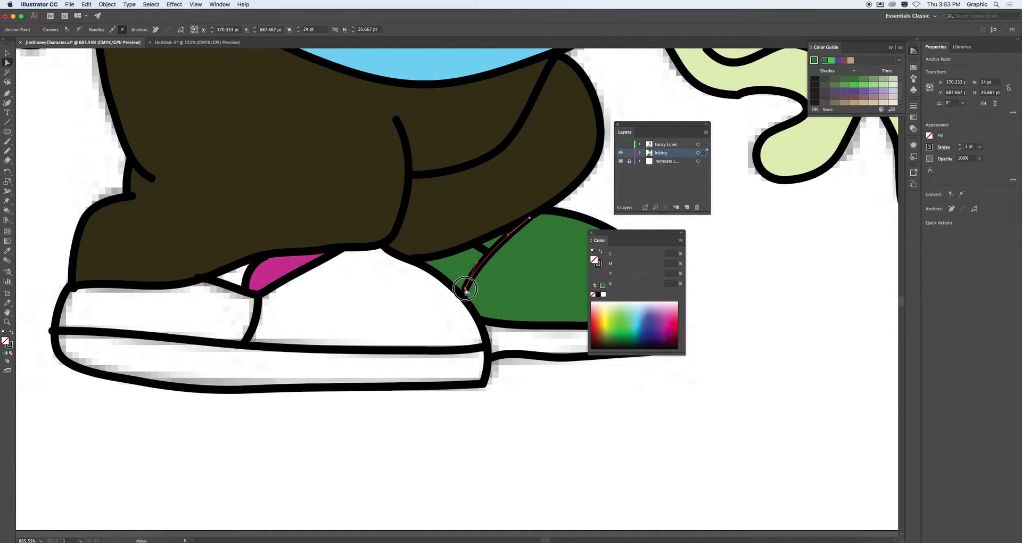
left_click_drag(466, 289, 463, 293)
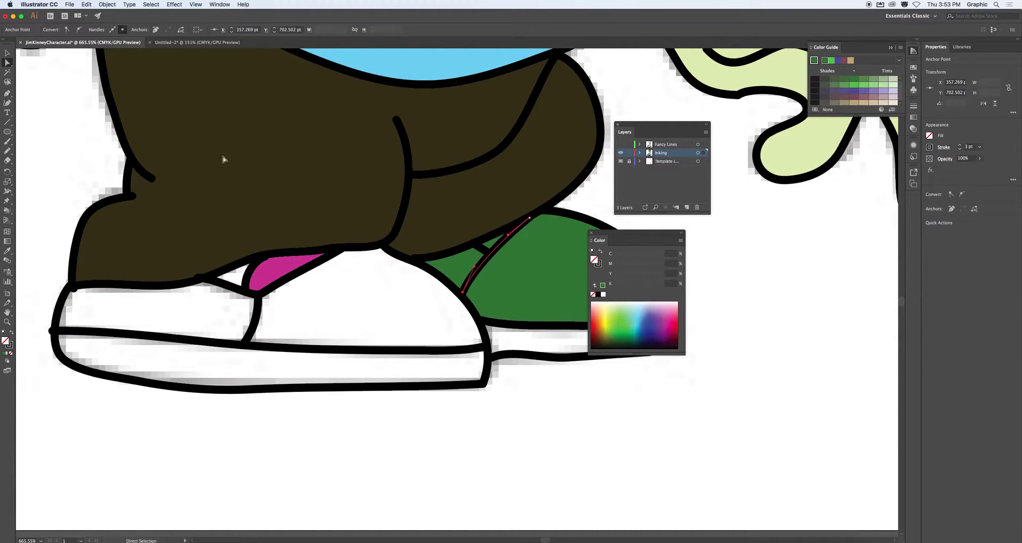
left_click(6, 53)
left_click(538, 440)
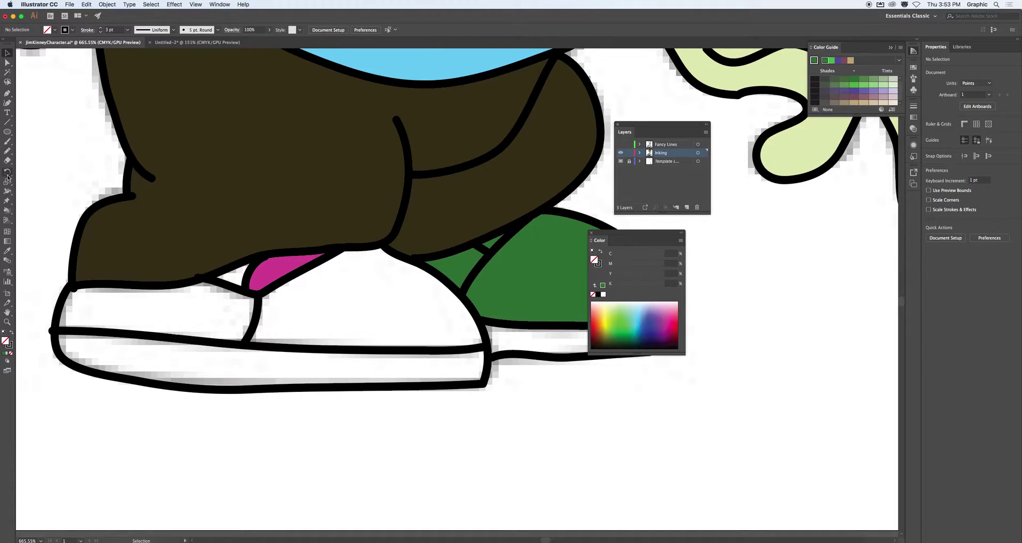
left_click(7, 211)
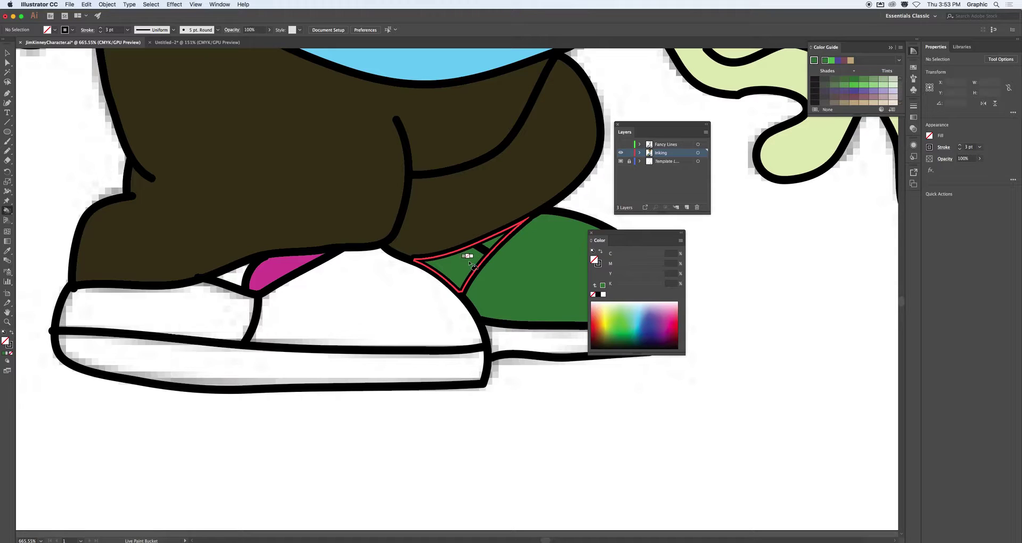
Select the short outline segments where the trousers and green shoe meet, then clear the selection.
left_click(7, 62)
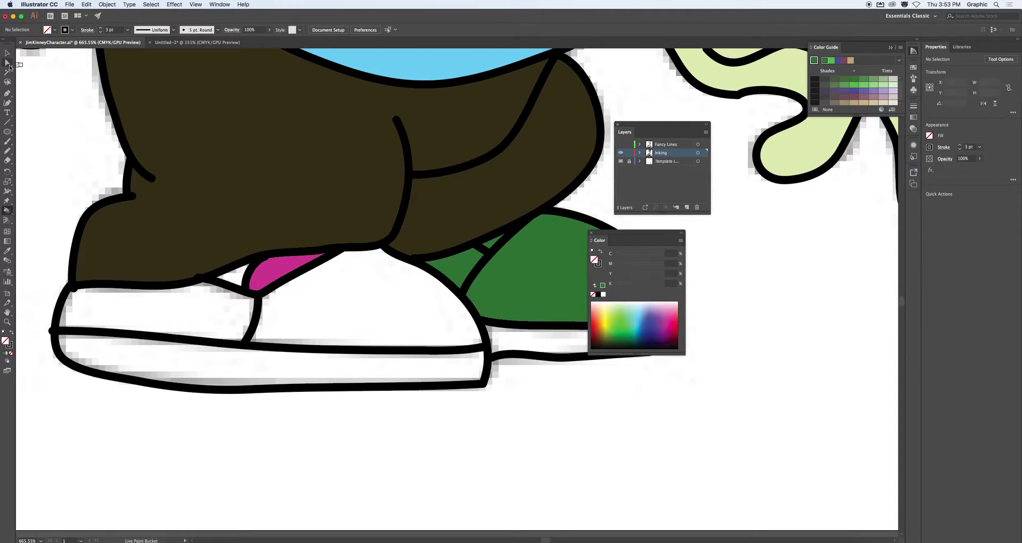
left_click(482, 253)
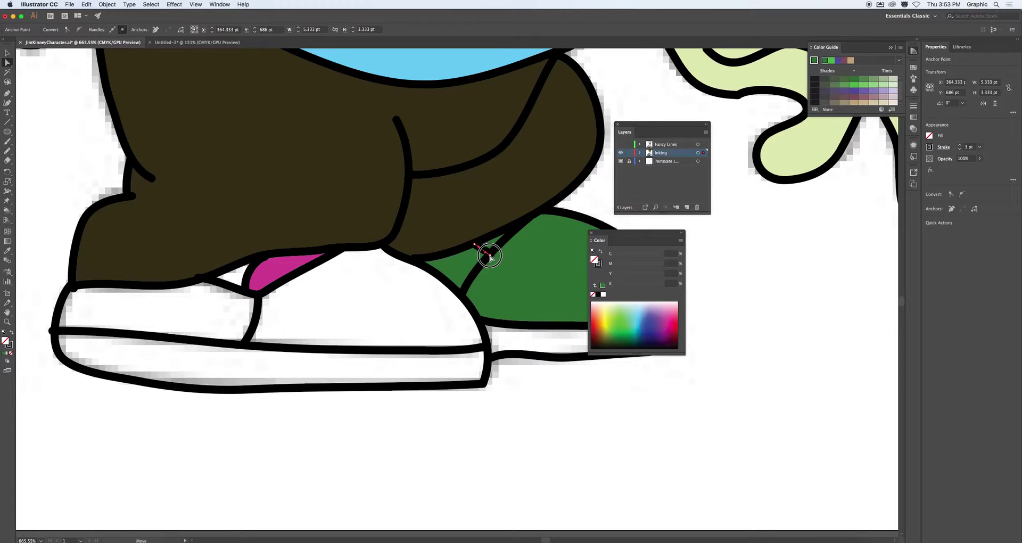
left_click(474, 245)
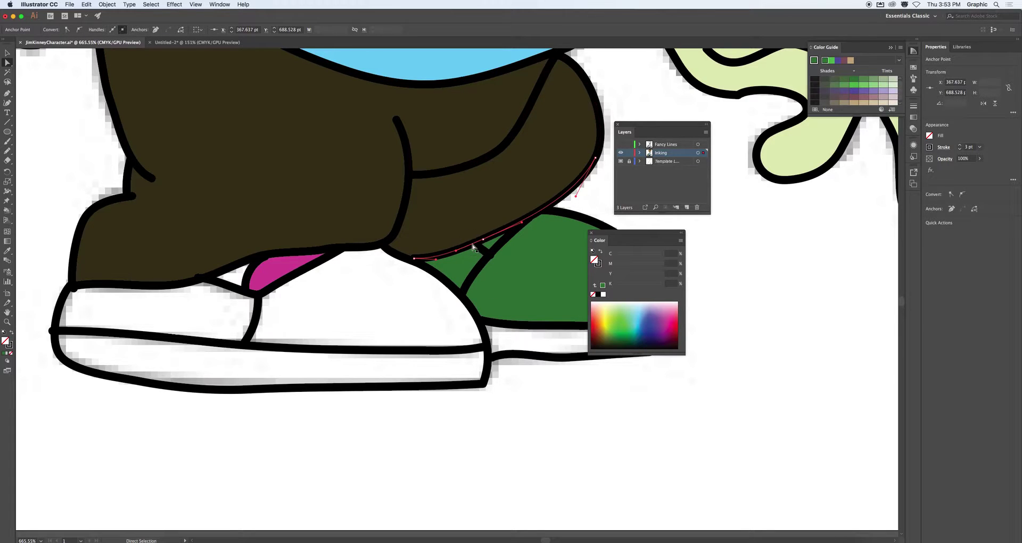
left_click(485, 243)
left_click(474, 245)
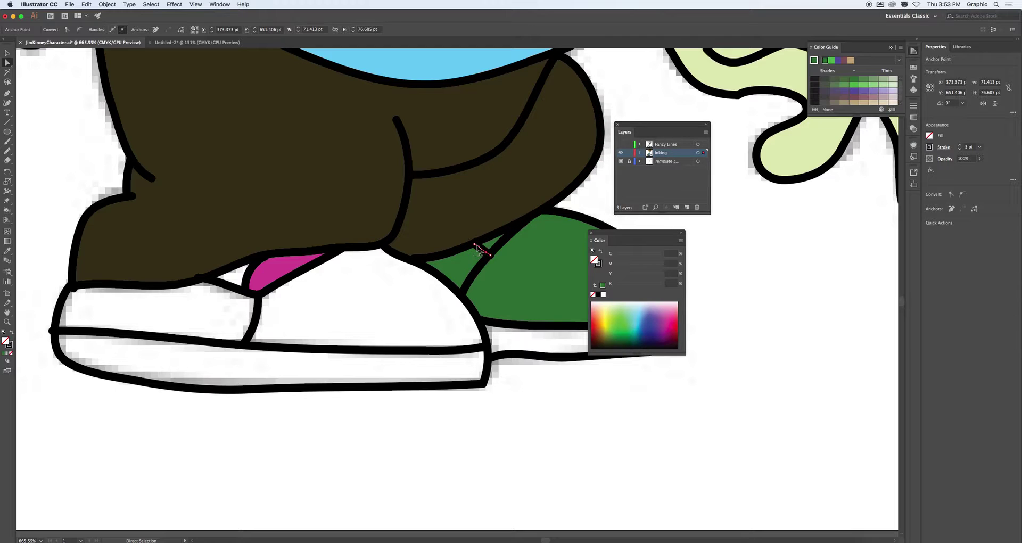
left_click(474, 244)
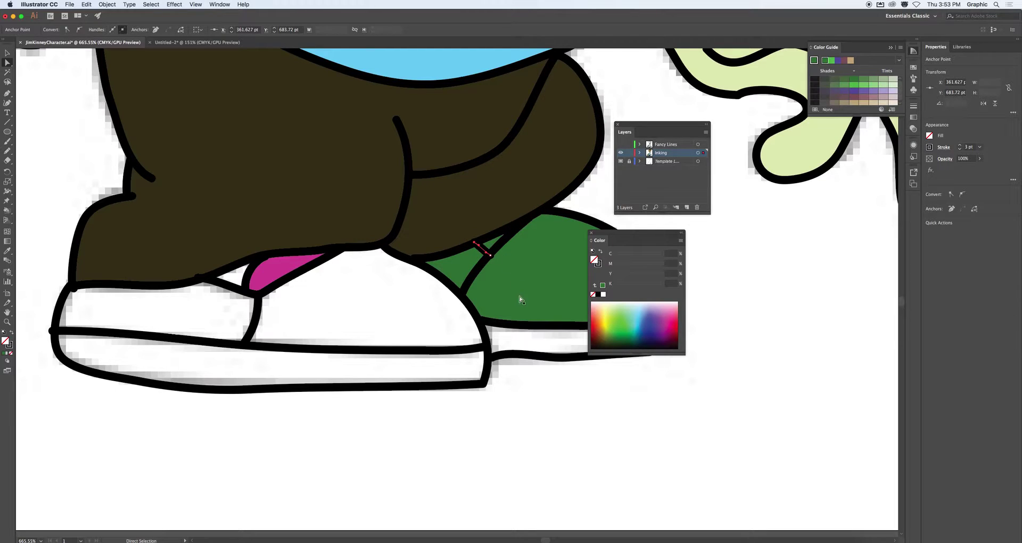
left_click(537, 393)
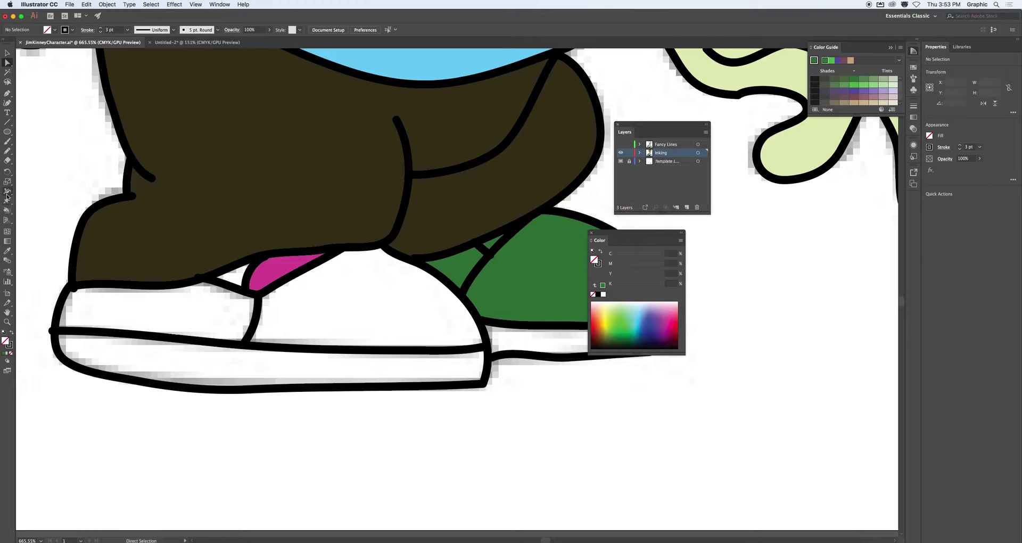
left_click(7, 210)
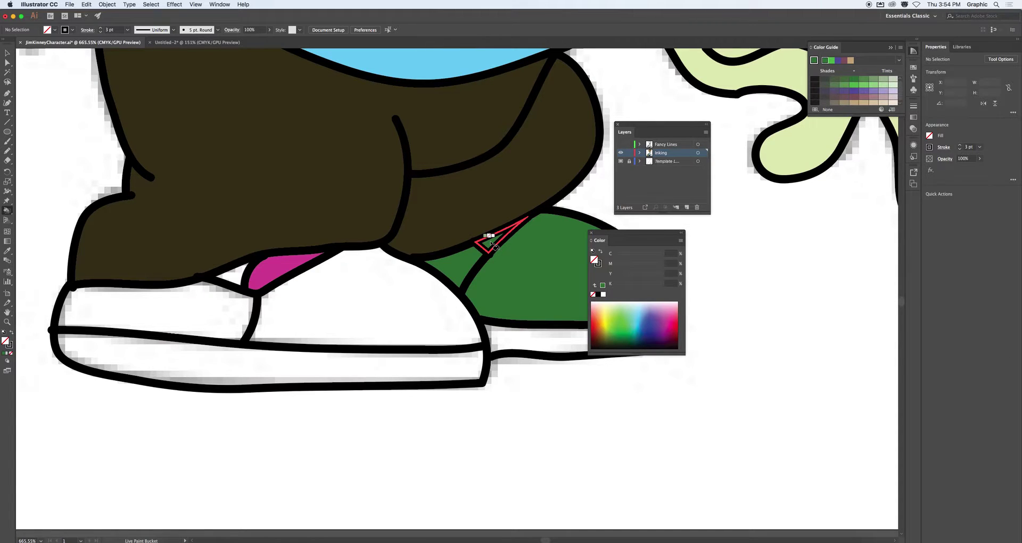
Paint the small triangle magenta and the front shoe's upper and toe green.
left_click(671, 317)
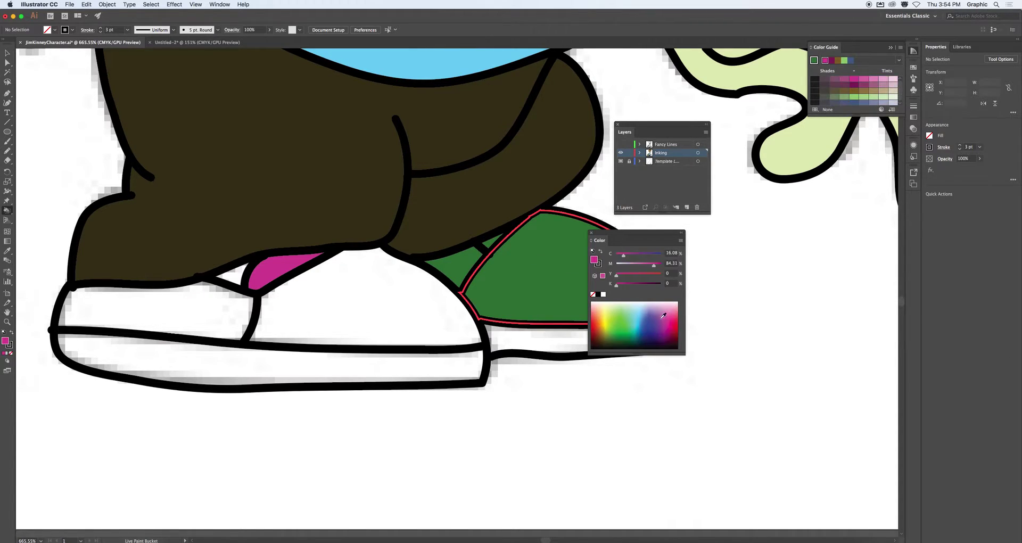
left_click(495, 244)
left_click(613, 337)
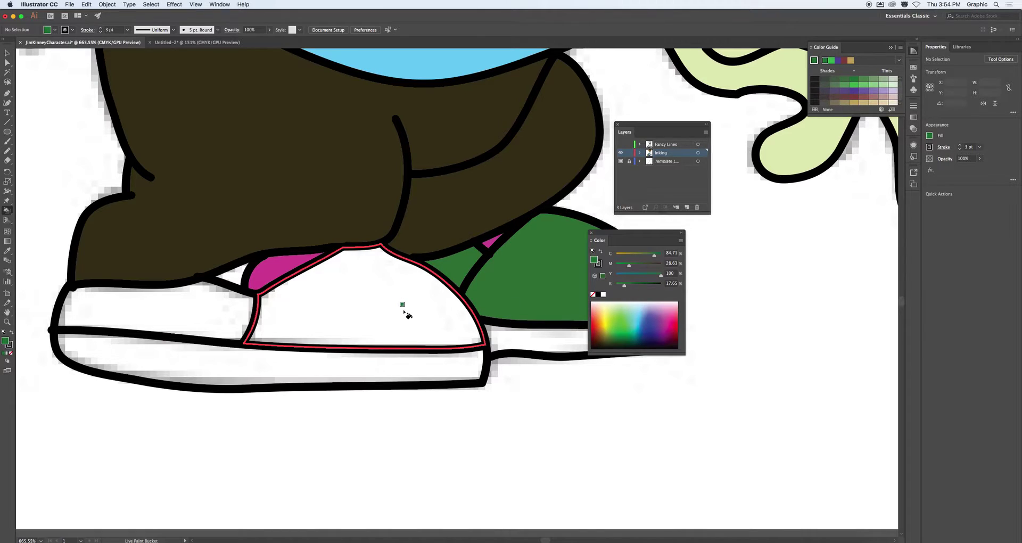
left_click(367, 302)
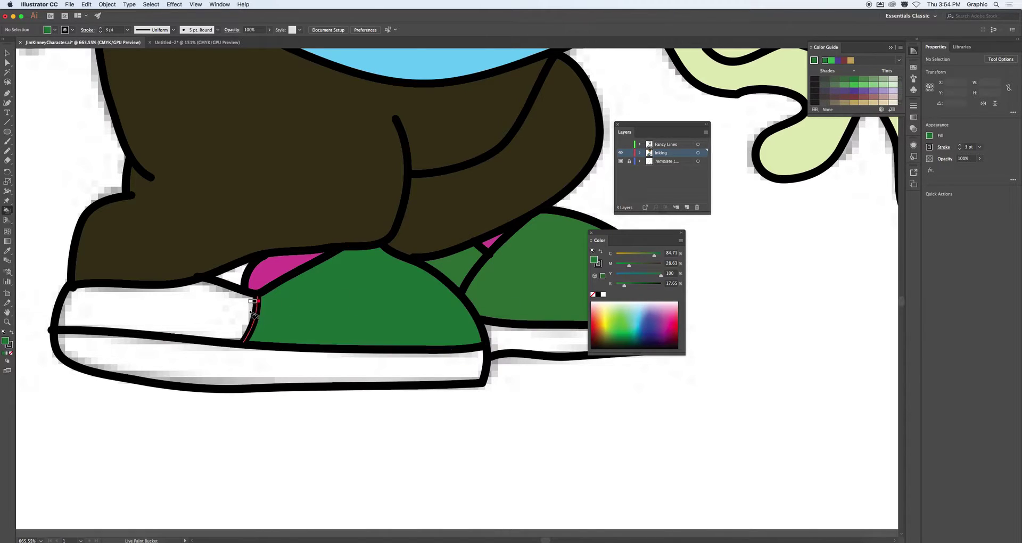
left_click(226, 314)
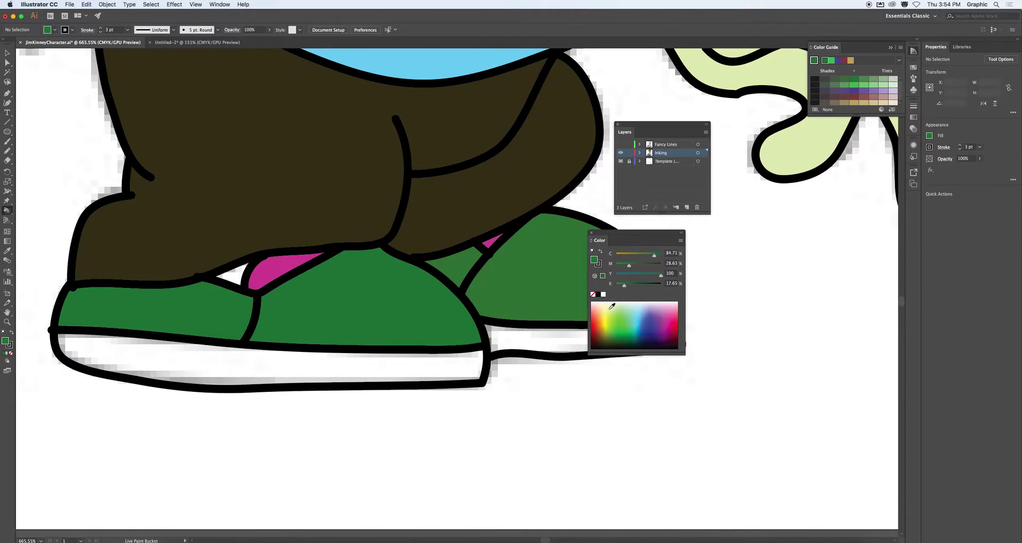
Fill both shoe soles pale yellow-green and pan the view up toward the hand.
left_click(613, 307)
left_click(442, 367)
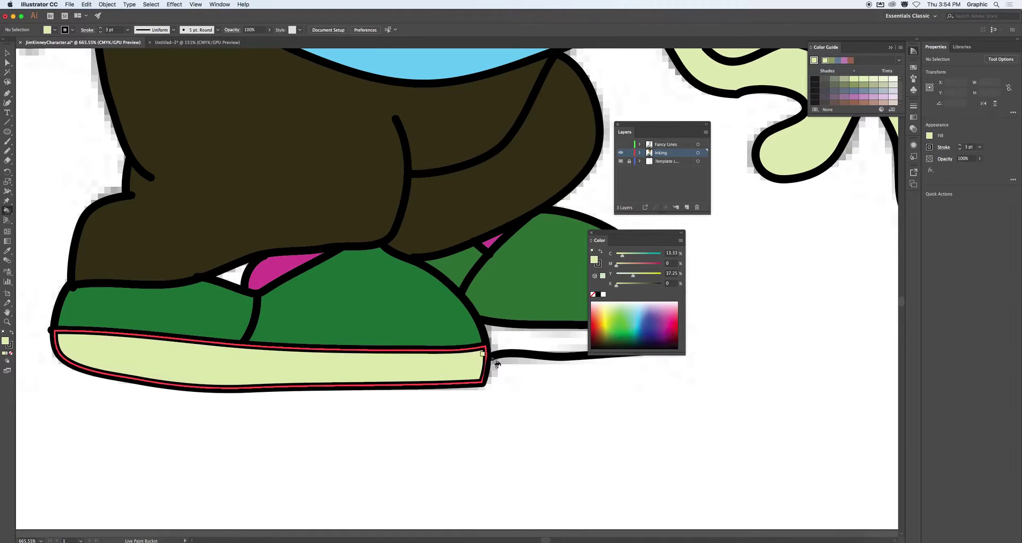
left_click(522, 341)
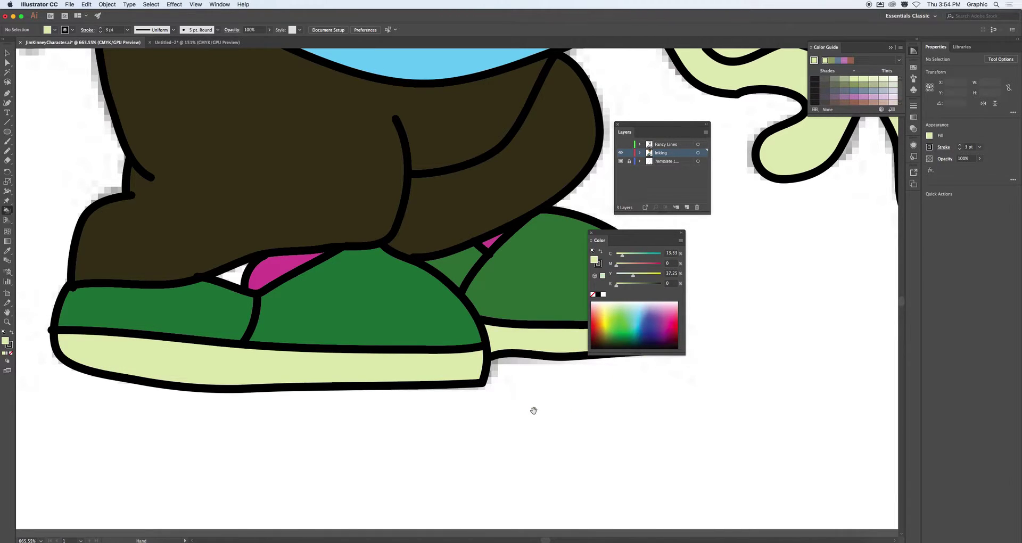
left_click_drag(534, 411, 523, 539)
Set a near-white cream fill and bring the cigarette between the fingers into view.
mouse_move(342, 313)
left_mouse_down()
mouse_move(202, 347)
mouse_move(219, 335)
mouse_move(109, 343)
left_mouse_up()
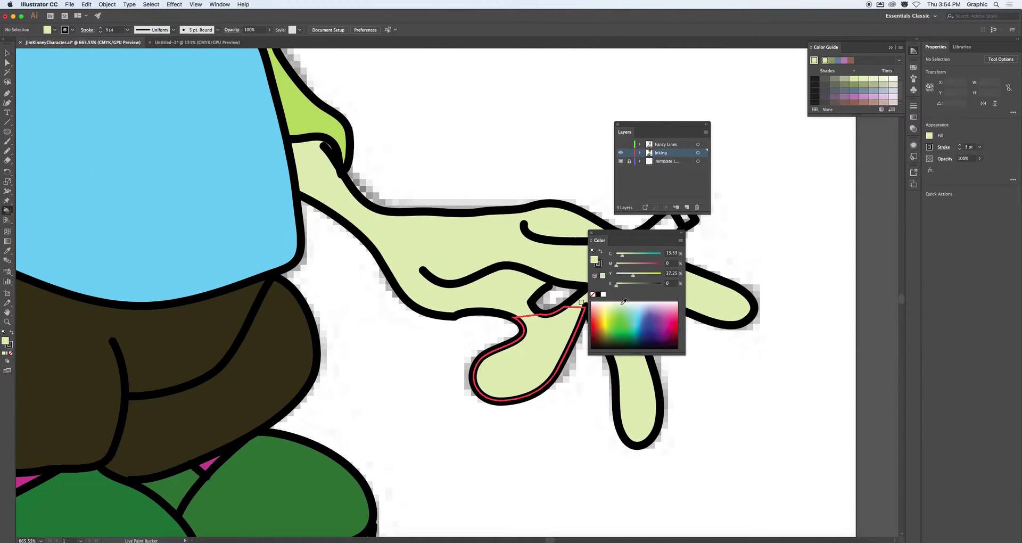
left_click(607, 302)
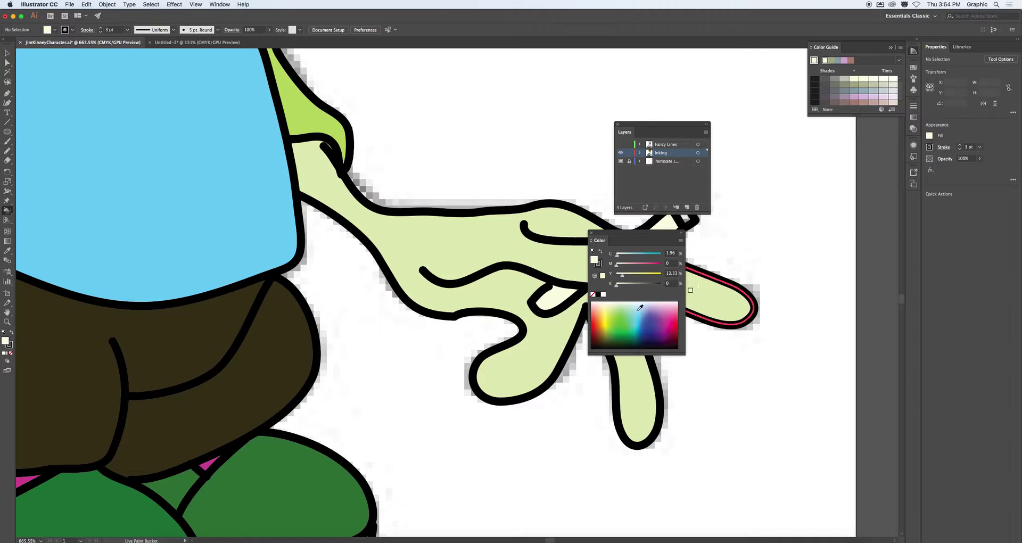
left_click_drag(619, 239, 426, 328)
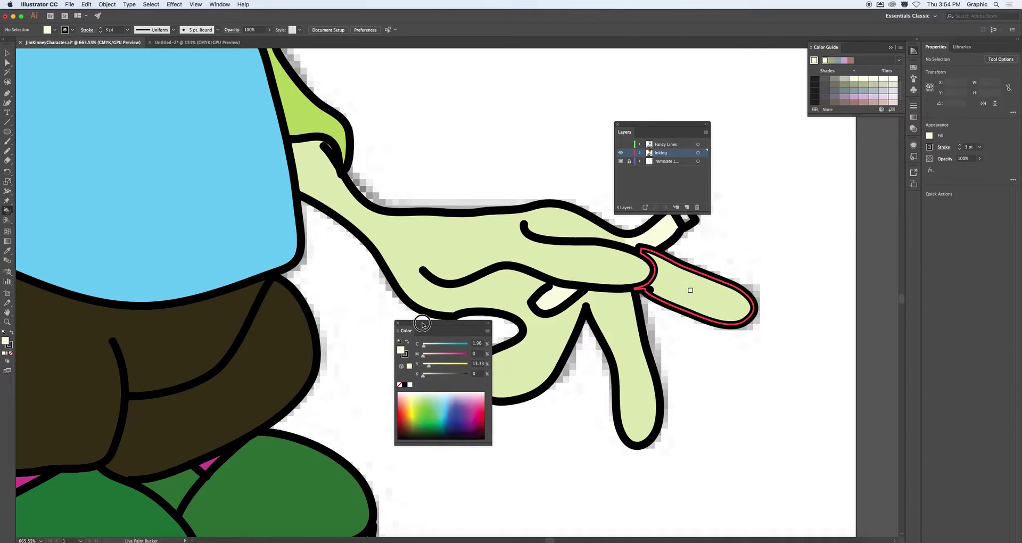
left_click_drag(695, 267, 589, 338)
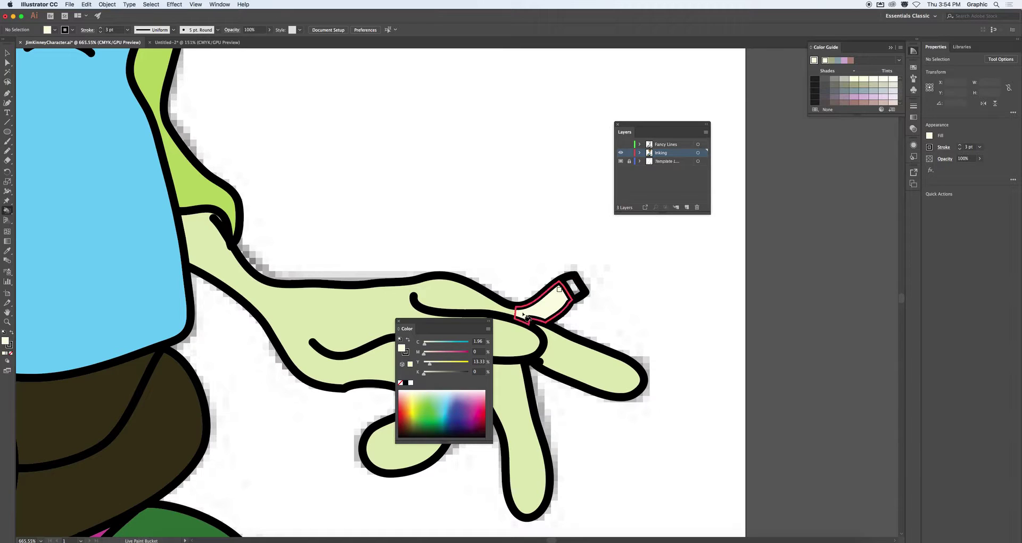
Mix a pink fill at magenta 50, paint the cigarette tip, and fit the artboard.
left_click(445, 353)
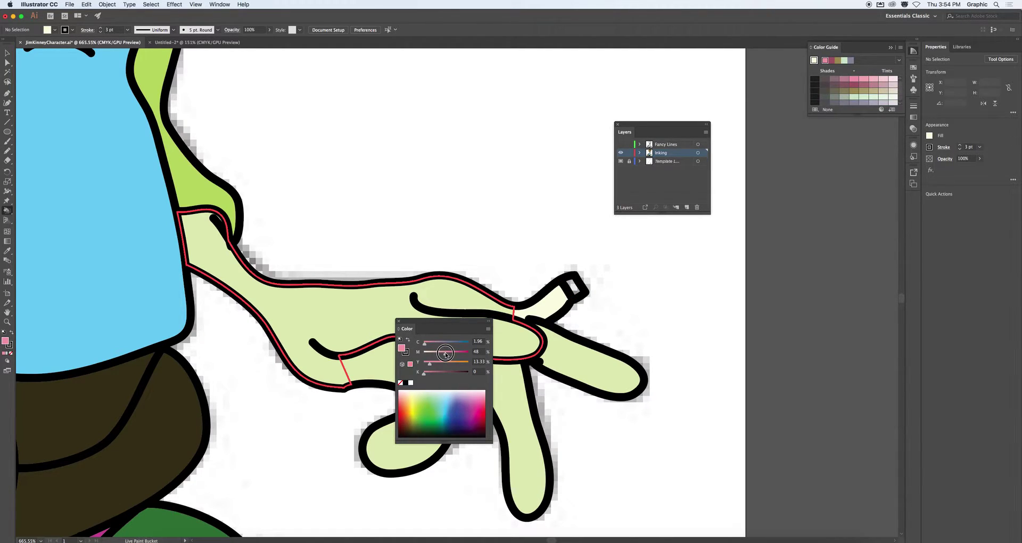
left_click_drag(445, 353, 447, 353)
left_click(573, 287)
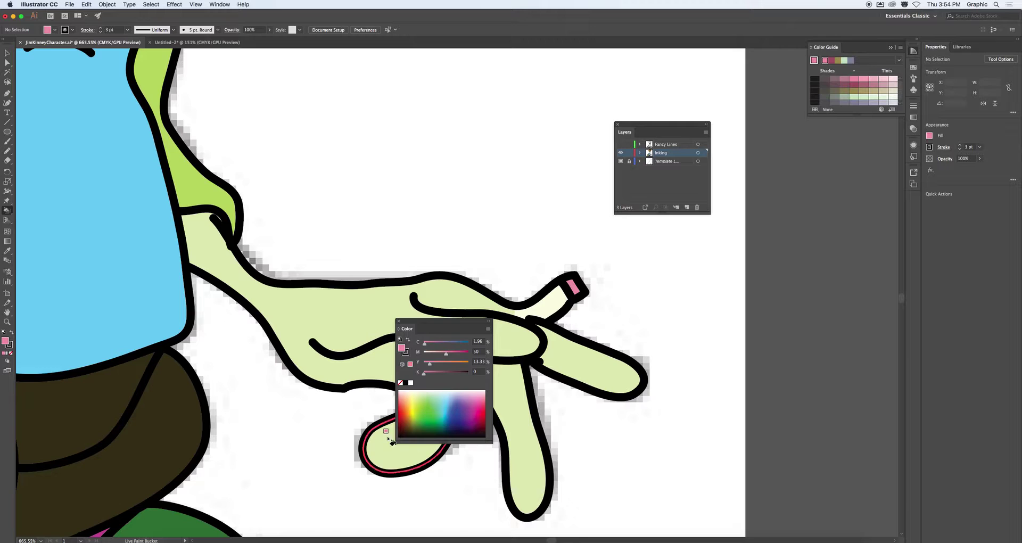
key("super")
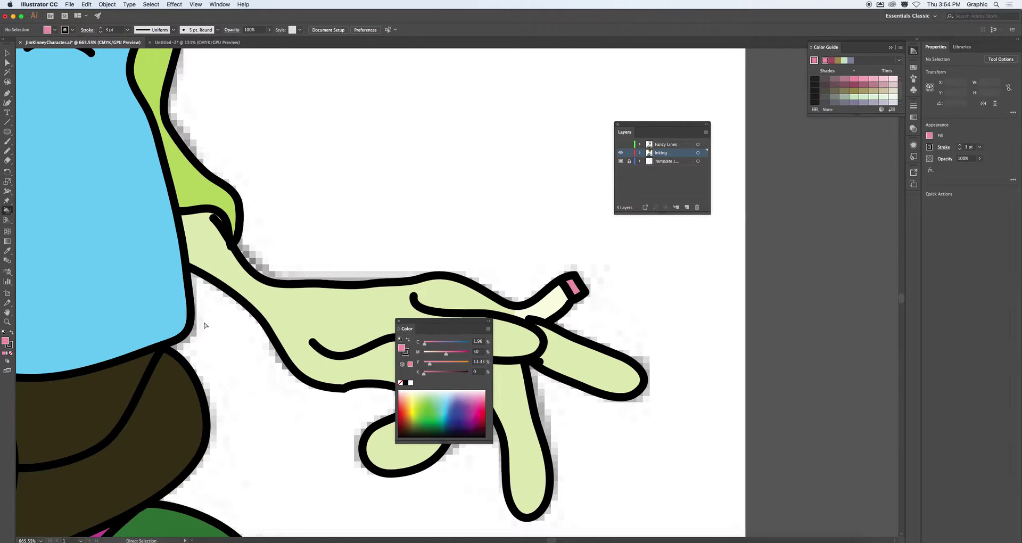
key("super+0")
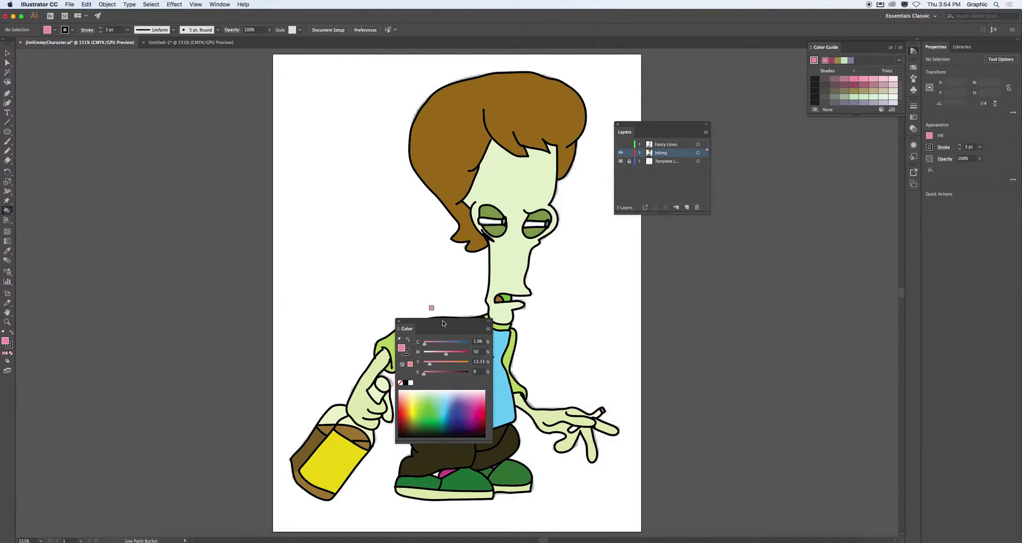
Drag the Color panel left of the artboard and set the pale skin green fill.
left_click_drag(442, 323, 191, 161)
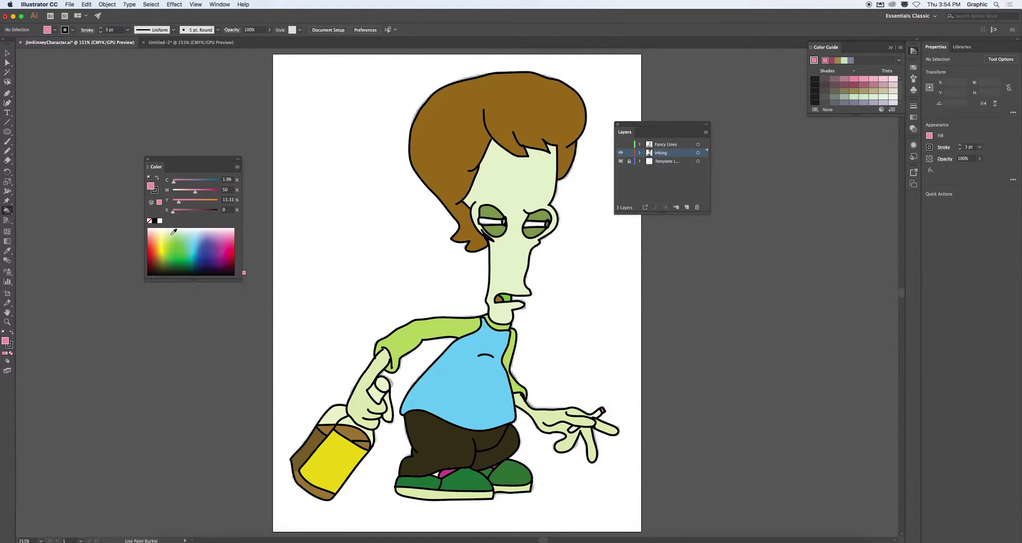
left_click(366, 396, "alt")
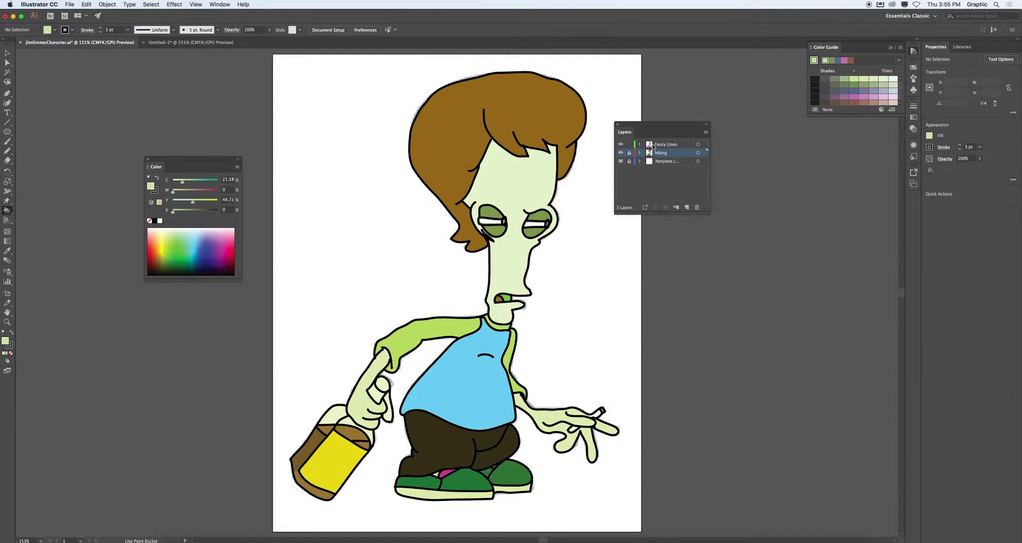
On the Fancy Lines layer, vary stroke widths on the arm, hand and shoe outlines.
left_click(654, 145)
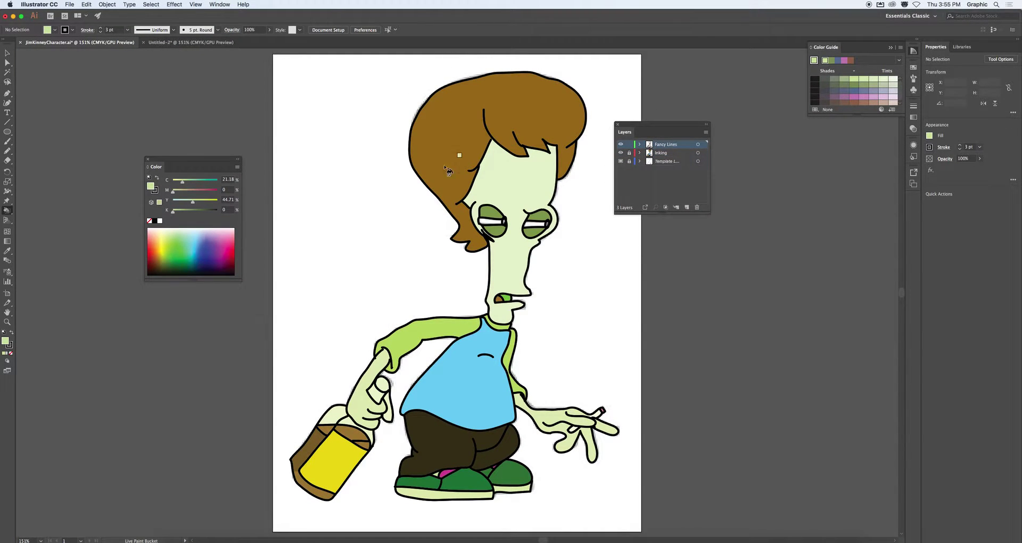
left_click(8, 193)
left_click_drag(457, 339, 453, 341)
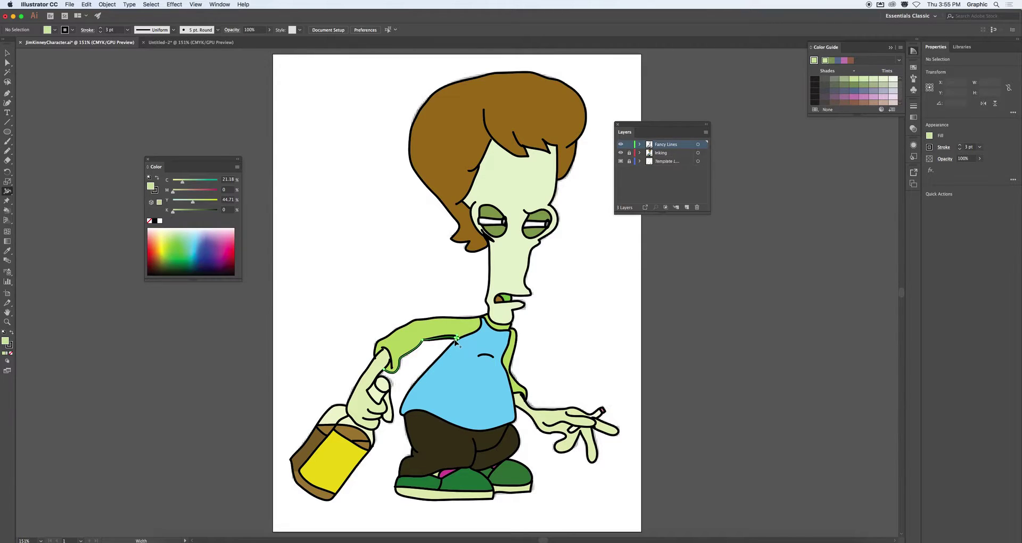
key("super")
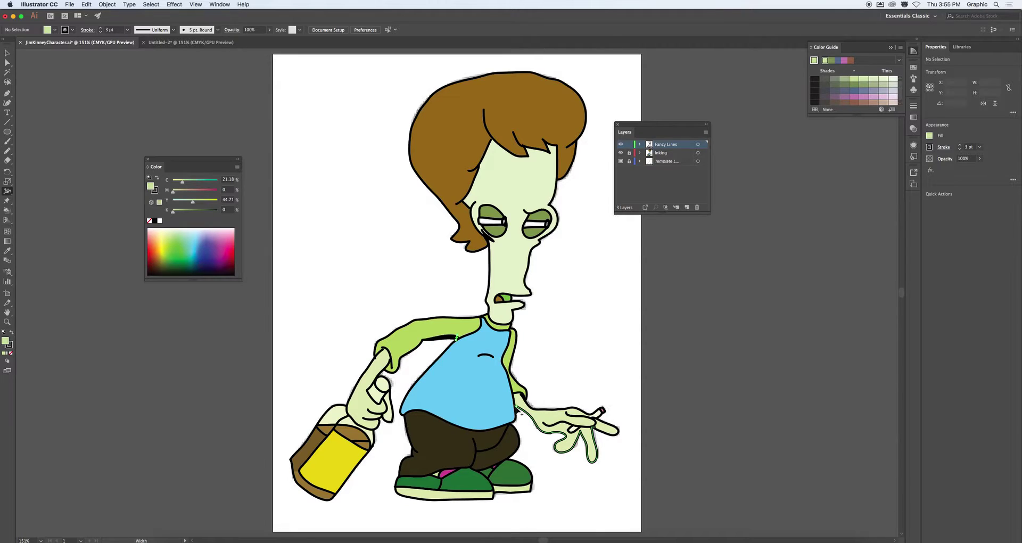
left_click_drag(516, 406, 516, 422)
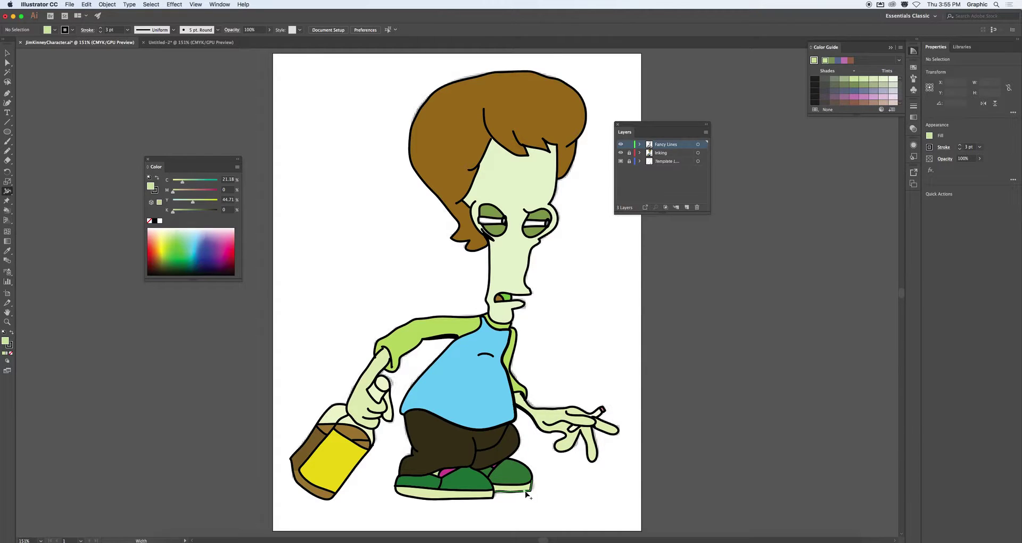
left_click_drag(530, 492, 530, 492)
Hide the Fancy Lines layer and lock the Inking layer.
left_click(624, 146)
left_click(629, 152)
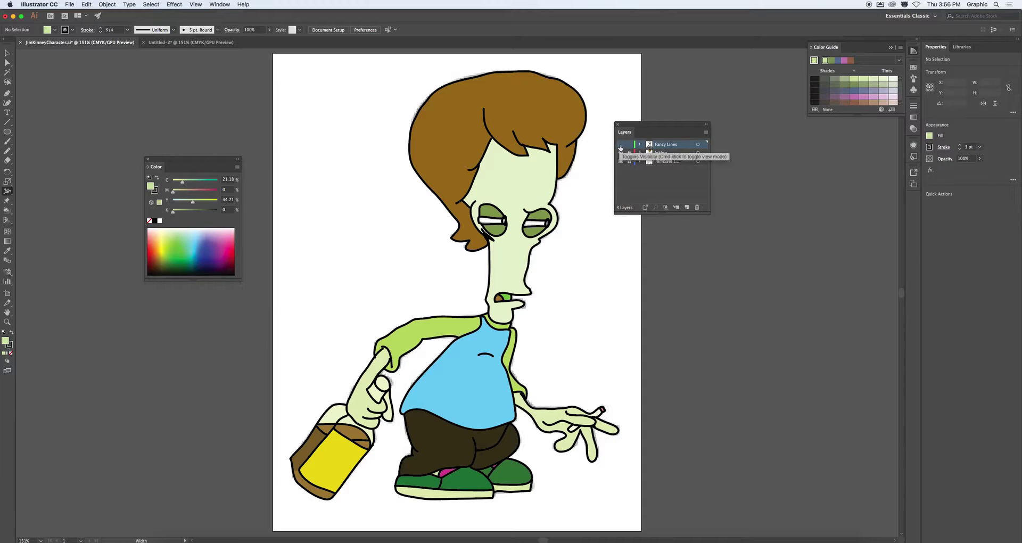
left_click(620, 145)
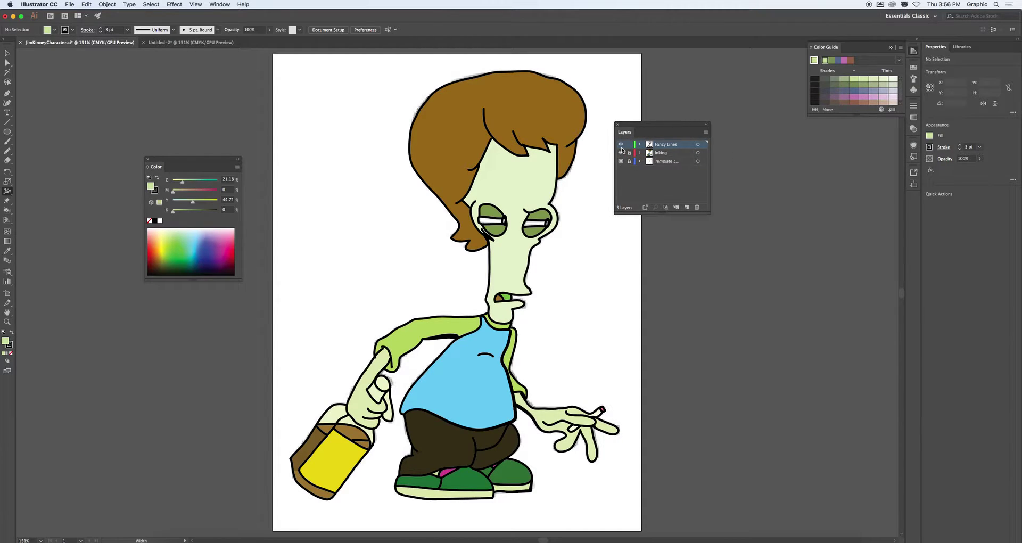
left_click(620, 145)
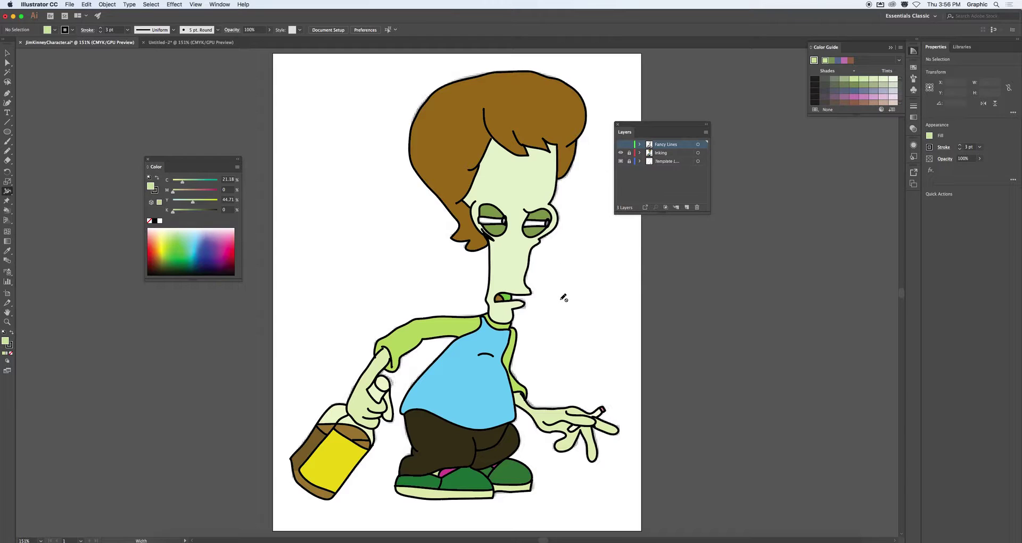
left_click(7, 102)
left_click(7, 94)
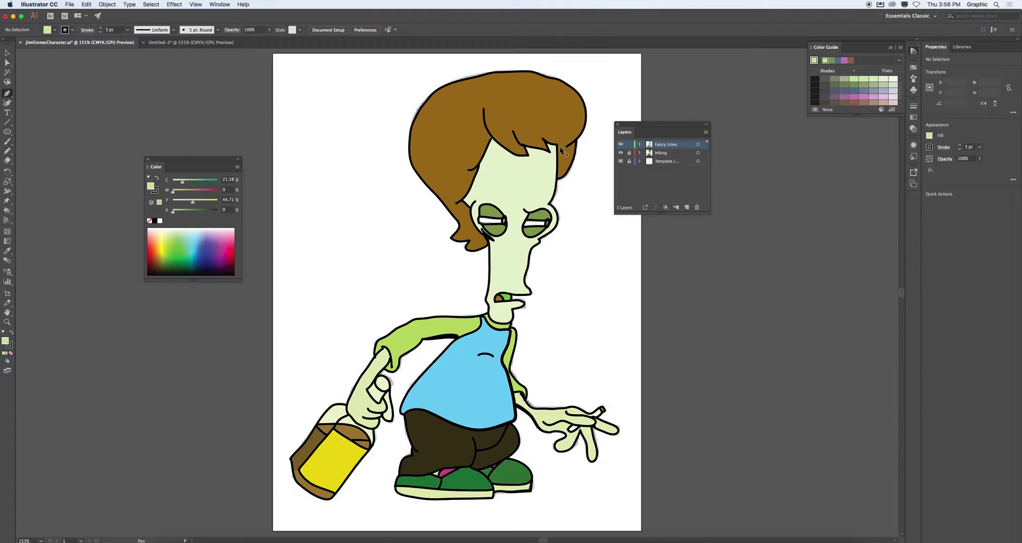
left_click(319, 169)
left_click(319, 211)
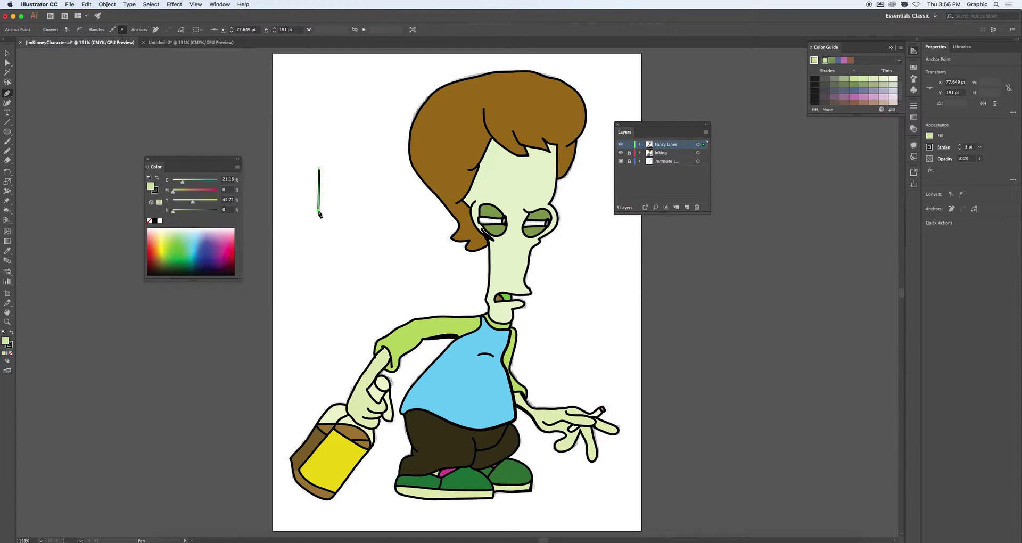
left_click(344, 204, "super")
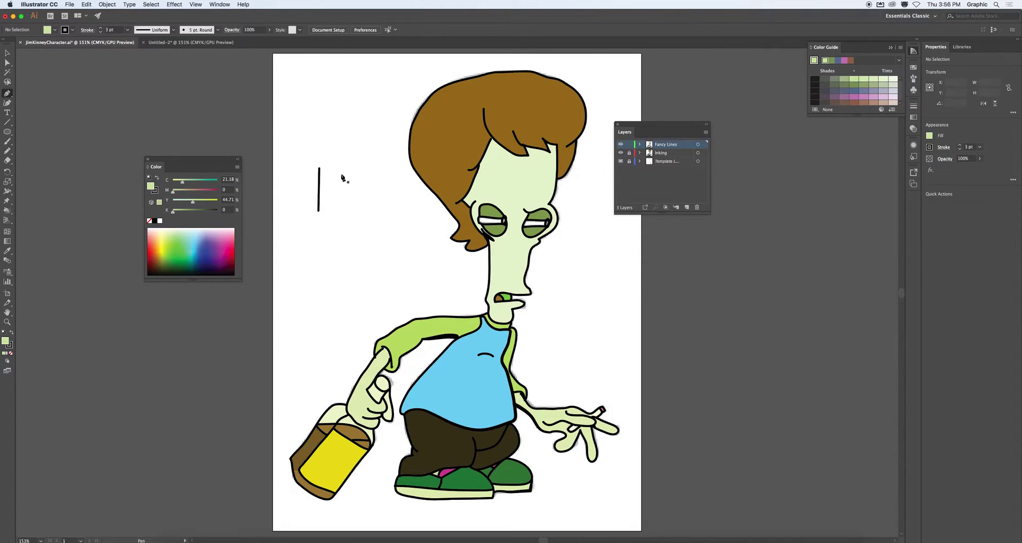
left_click(339, 169)
left_click(339, 209)
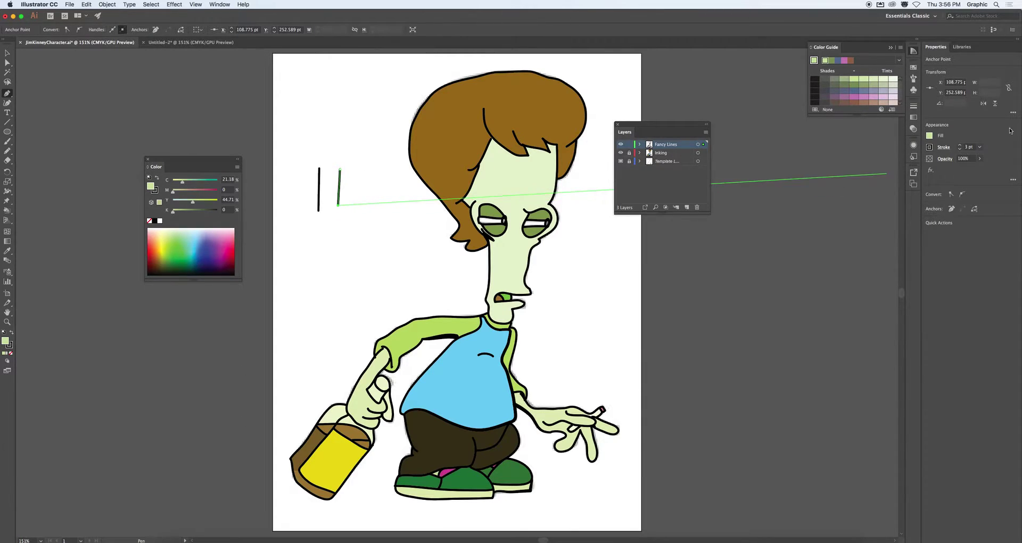
left_click(980, 147)
left_click(990, 227)
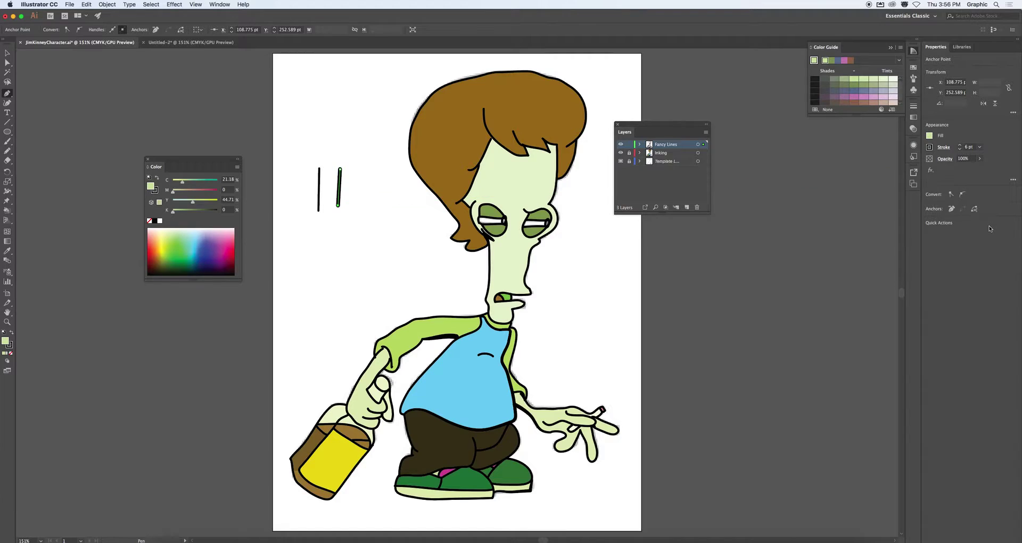
key("space")
left_click_drag(375, 265, 376, 262)
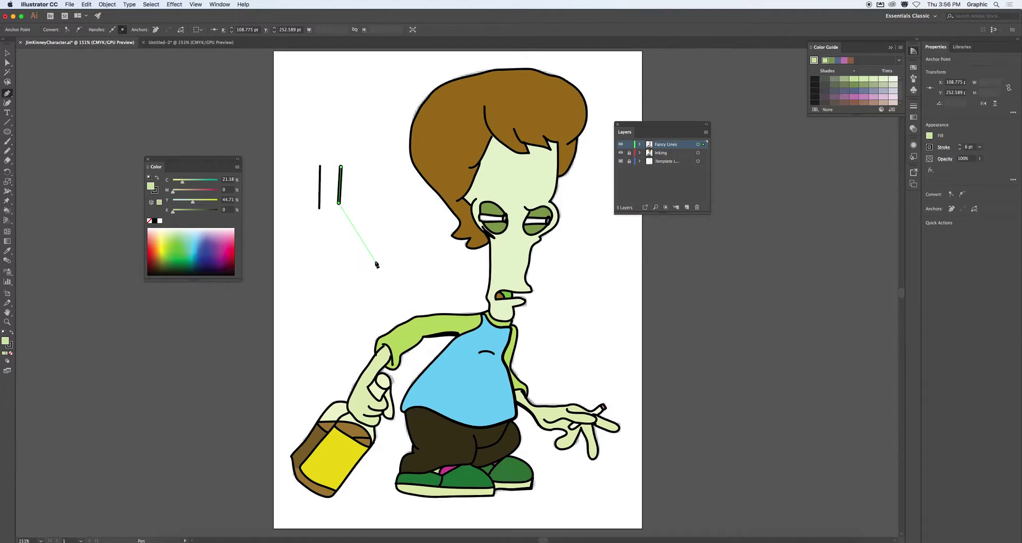
key("Escape")
left_click(375, 183)
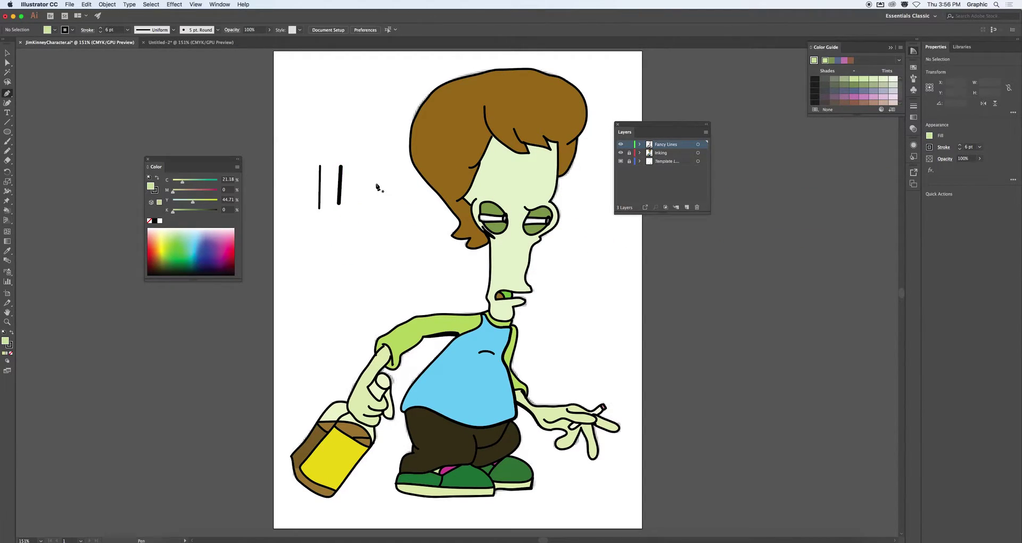
left_click(362, 259)
key("super")
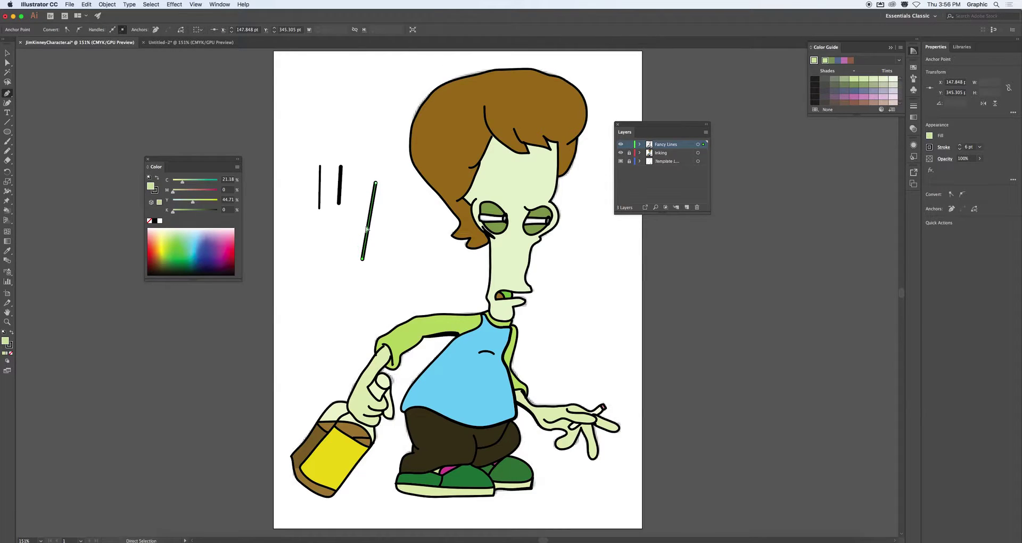
left_click(7, 192)
left_click_drag(362, 259, 376, 261)
left_click(324, 302)
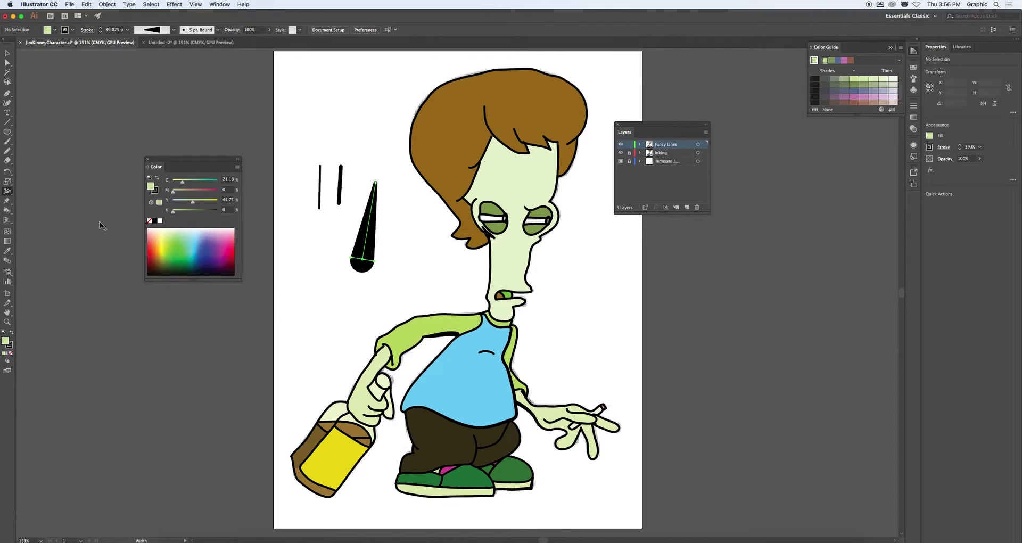
left_click(6, 53)
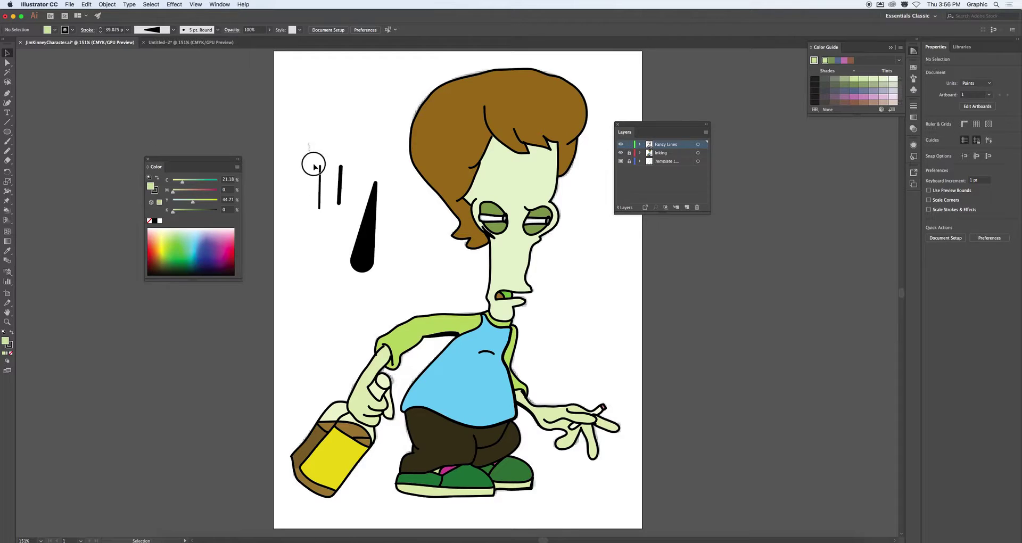
left_click_drag(315, 161, 381, 279)
key("Delete")
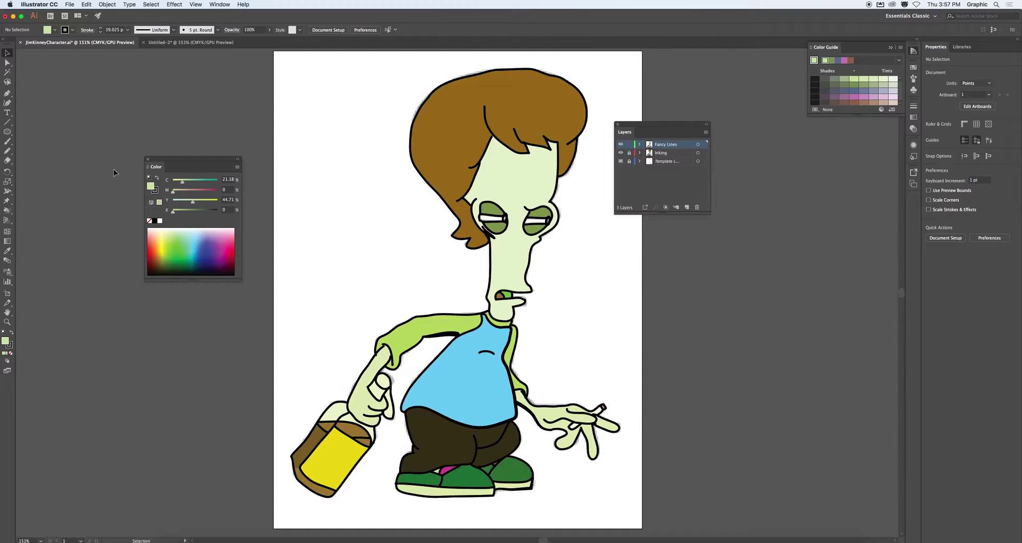
Inspect several points on the hair outline with the Width tool, leaving it unchanged.
left_click(8, 191)
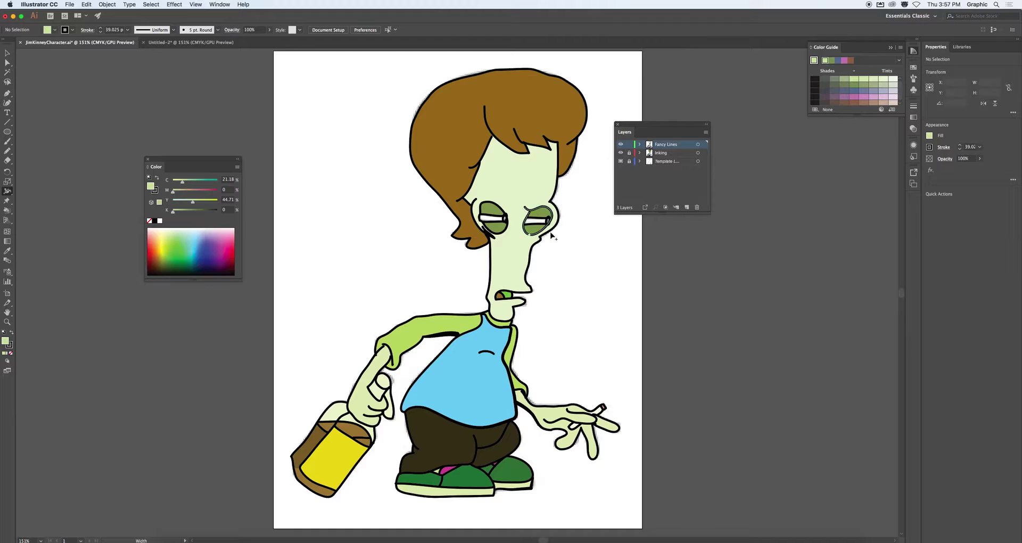
left_click(562, 180)
left_click(567, 148)
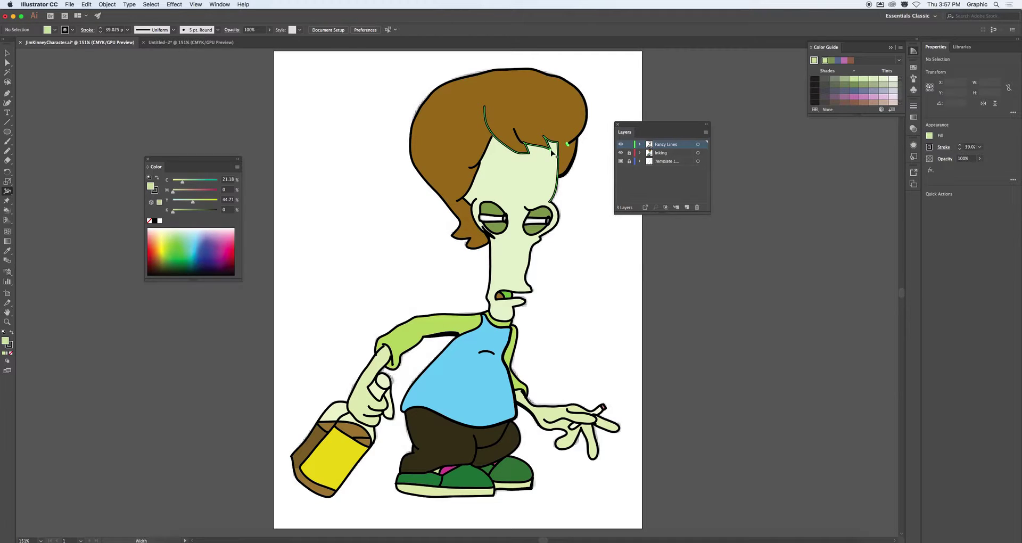
left_click(551, 154)
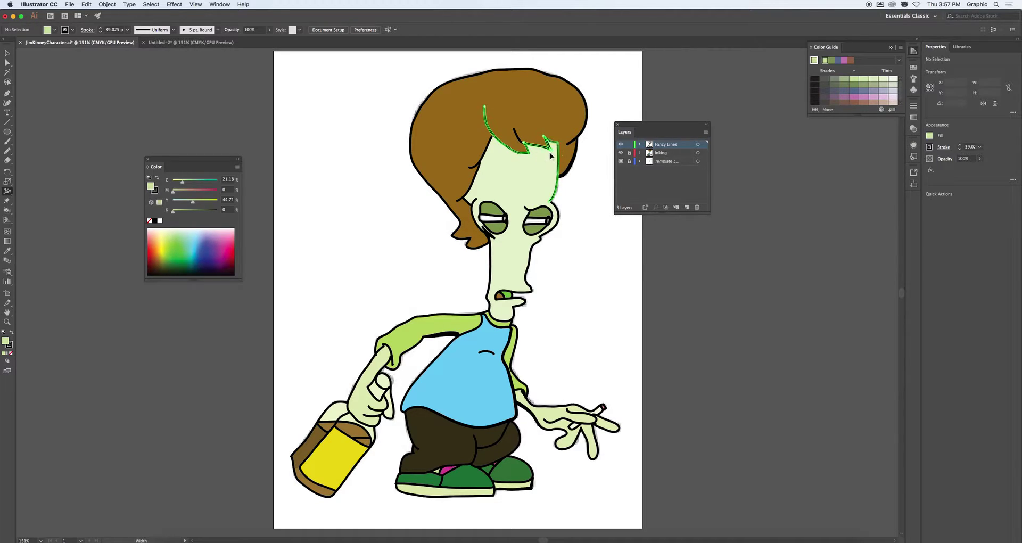
left_click(469, 169)
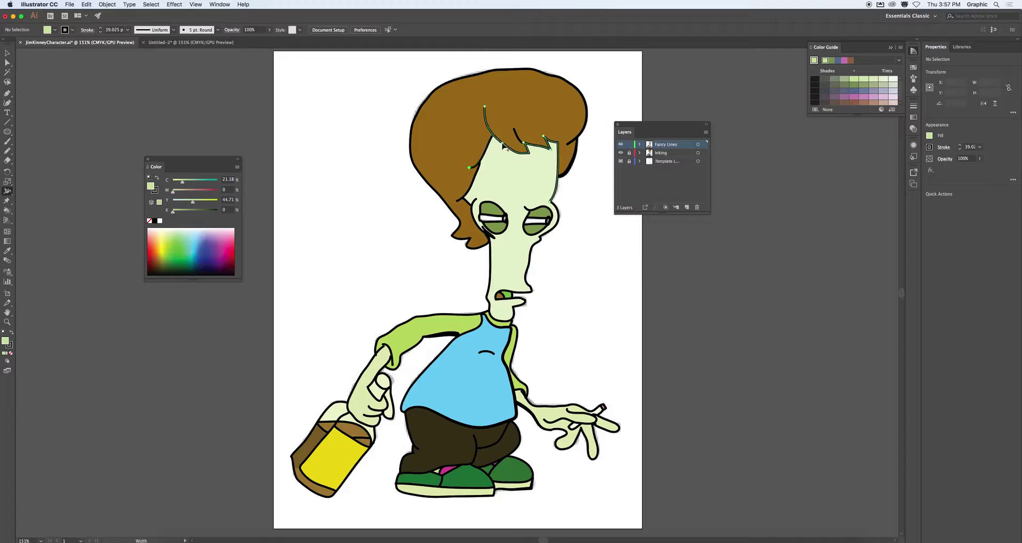
left_click(492, 139)
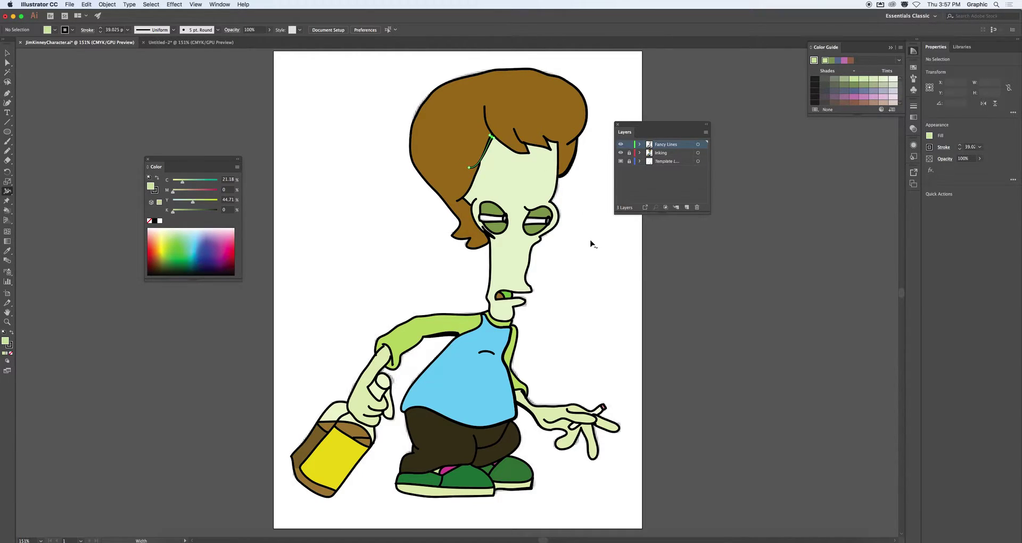
left_click(589, 269)
Switch to the Selection tool, deselect Fancy Lines, and drag the Layers panel nearer the artwork.
left_click(8, 52)
left_click(162, 95)
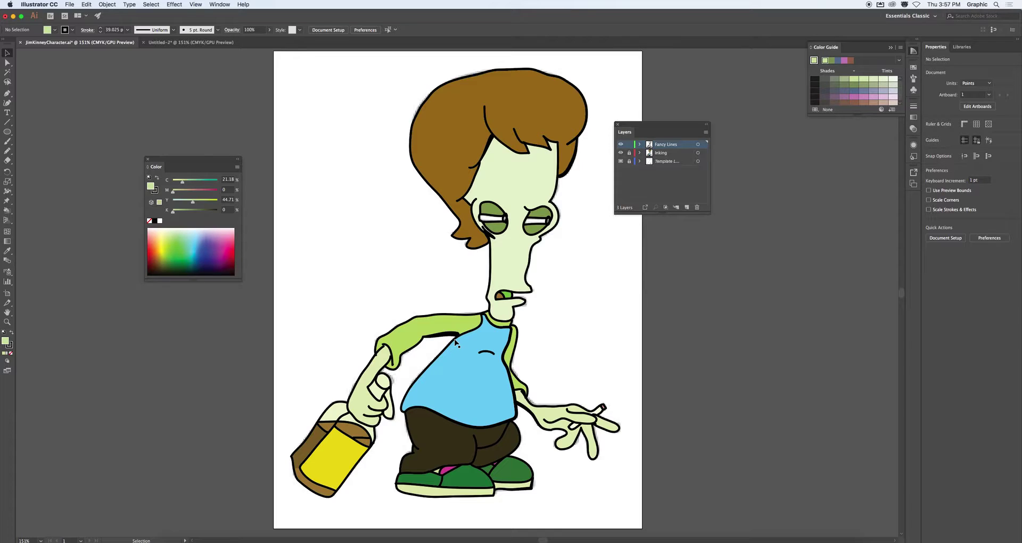
left_click(687, 188)
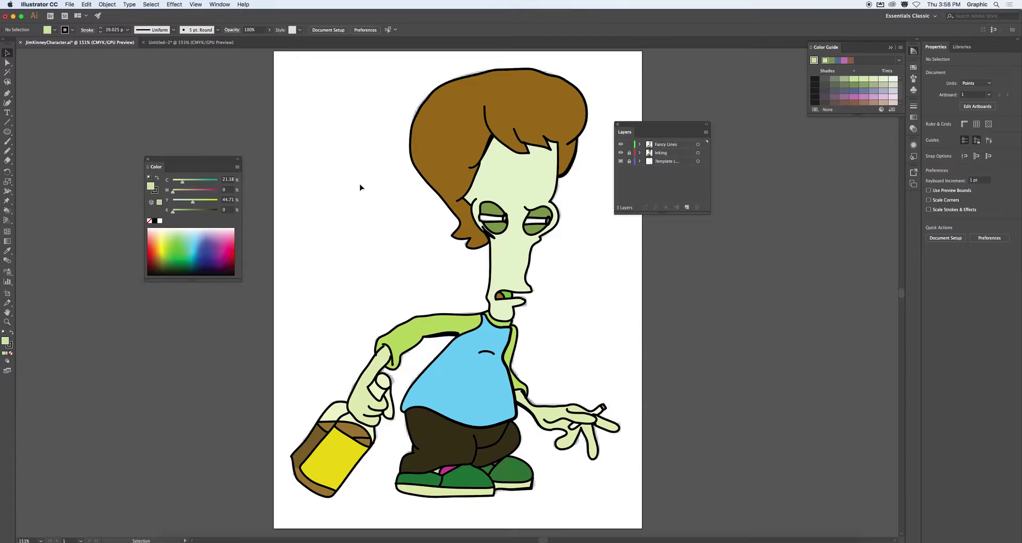
mouse_move(651, 131)
left_mouse_down()
mouse_move(635, 144)
mouse_move(617, 216)
mouse_move(676, 194)
mouse_move(677, 181)
left_mouse_up()
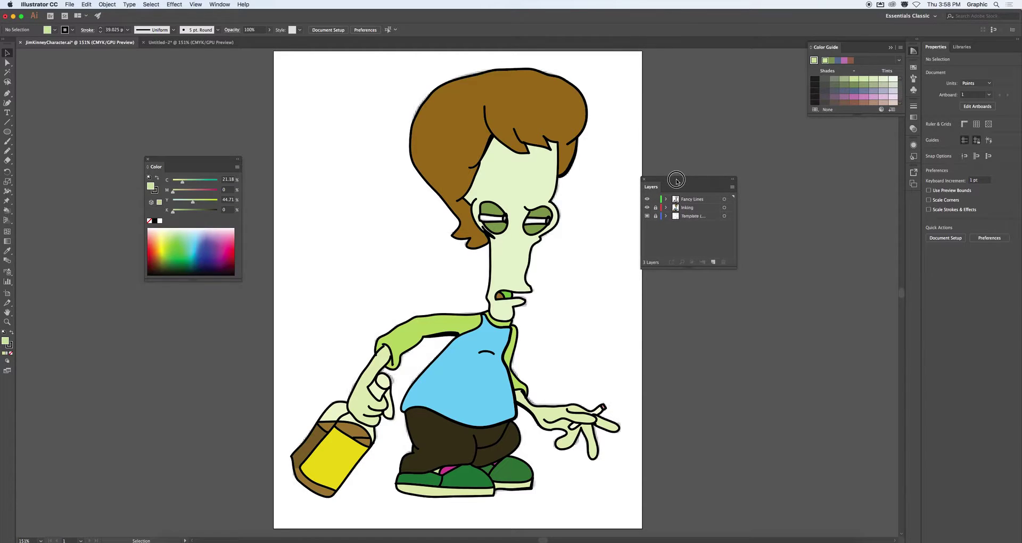
Unlock the Template layer, then scale the Fancy Lines artwork down and undo it.
left_click(656, 215)
left_click(725, 200)
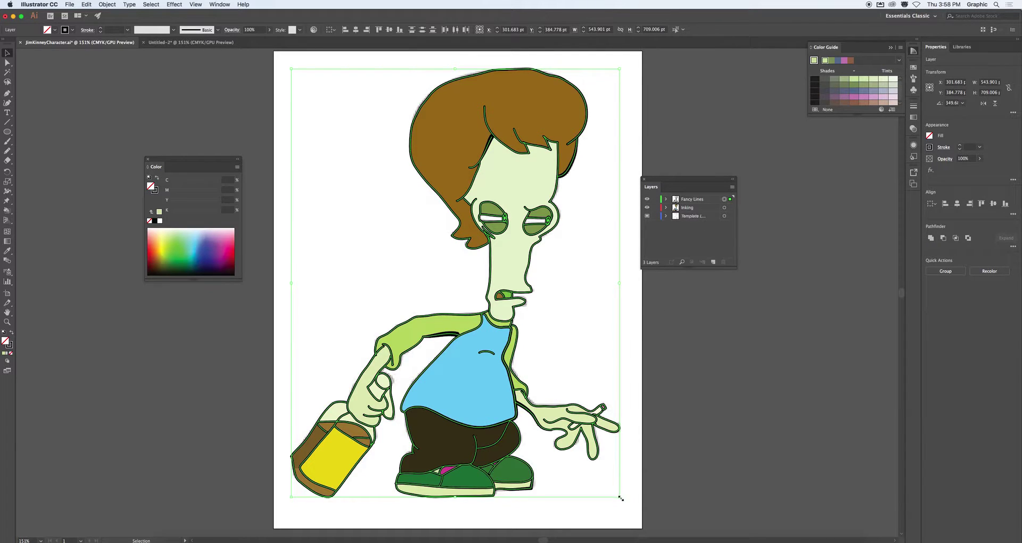
left_click_drag(621, 497, 438, 280)
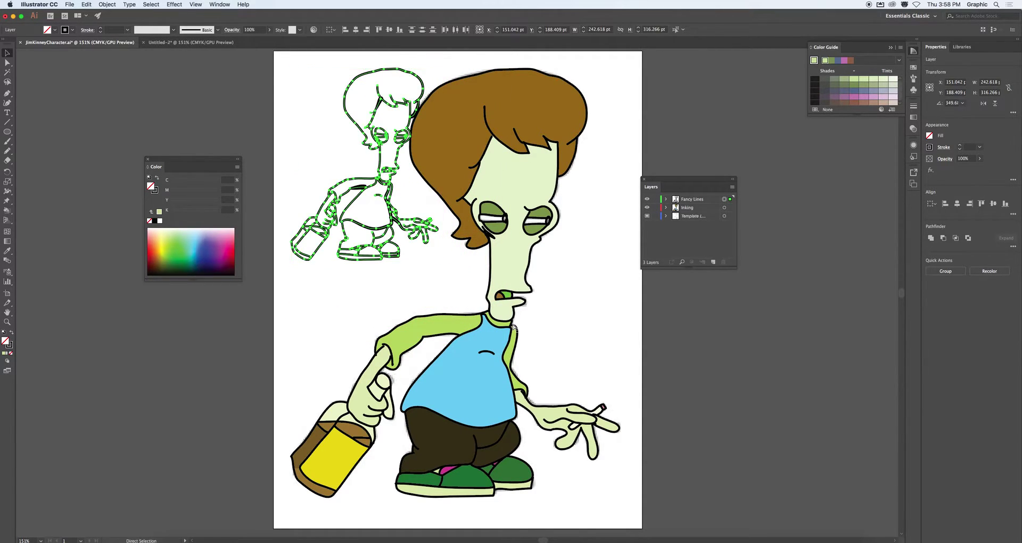
key("super+z")
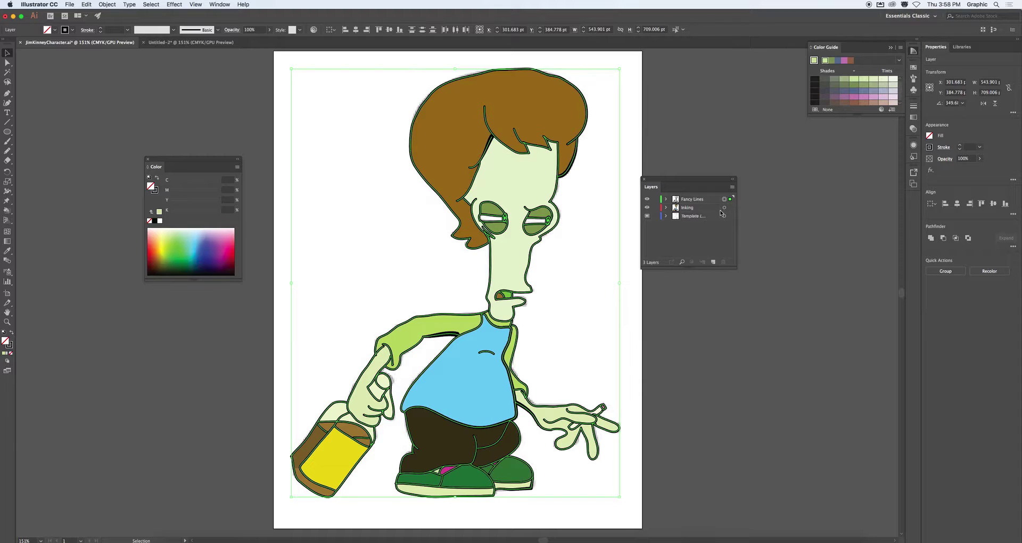
Select the Inking layer's artwork and scale the coloured character into the top-left corner.
left_click(666, 208)
left_click(666, 208)
left_click(724, 207)
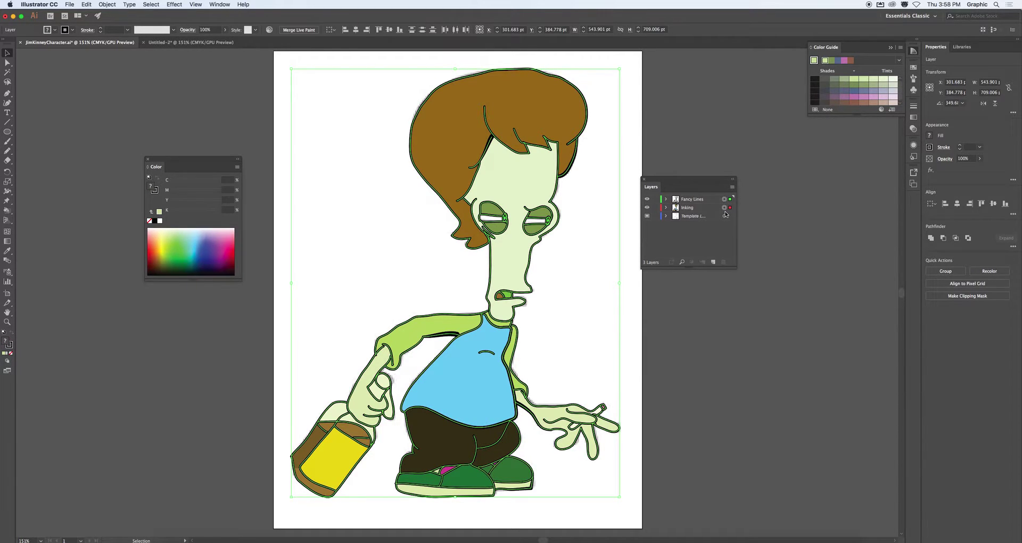
left_click_drag(617, 495, 478, 299)
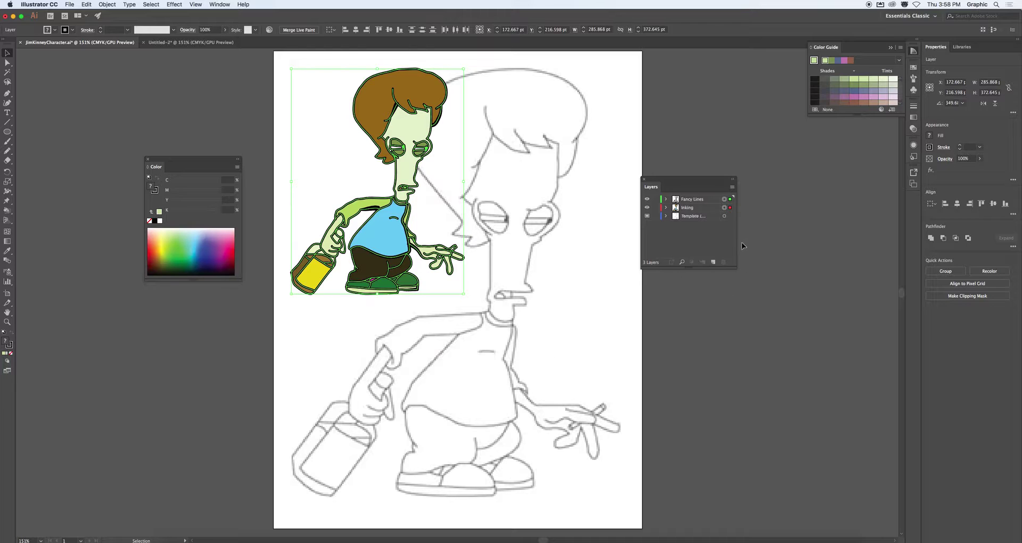
Scale the line-art template down, place it beside the small coloured character, then marquee-select the character.
left_click(725, 216)
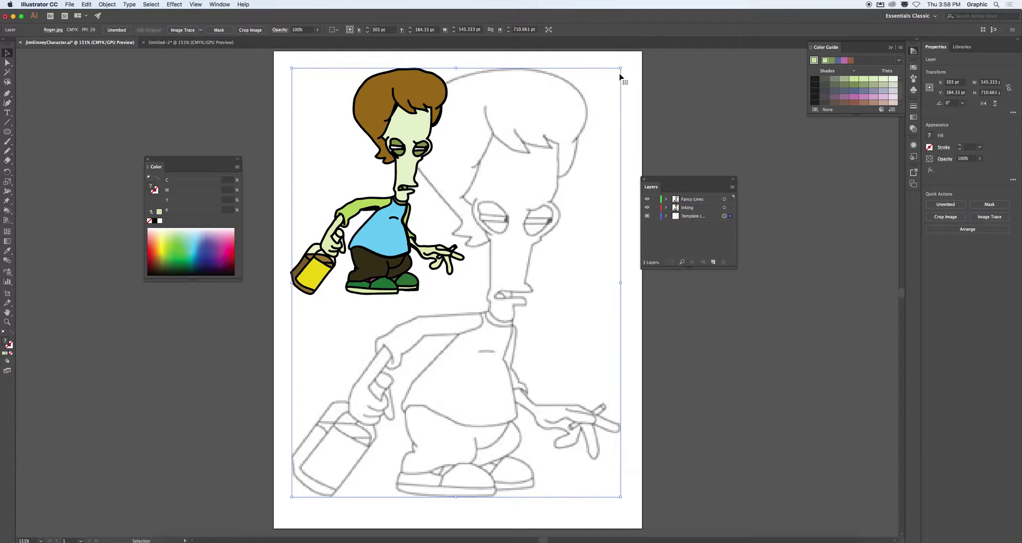
left_click_drag(621, 68, 480, 262)
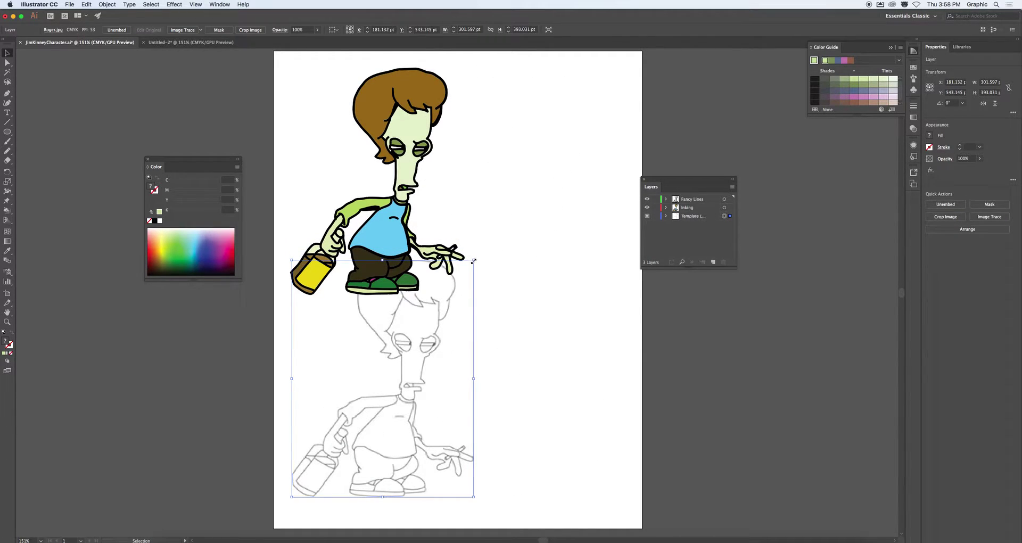
left_click_drag(473, 261, 446, 295)
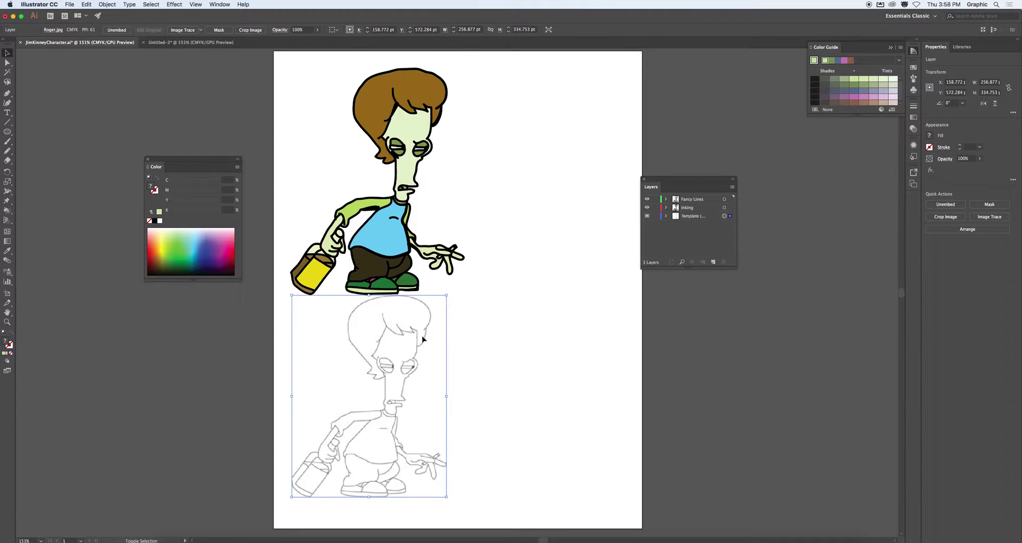
left_click_drag(393, 372, 575, 155)
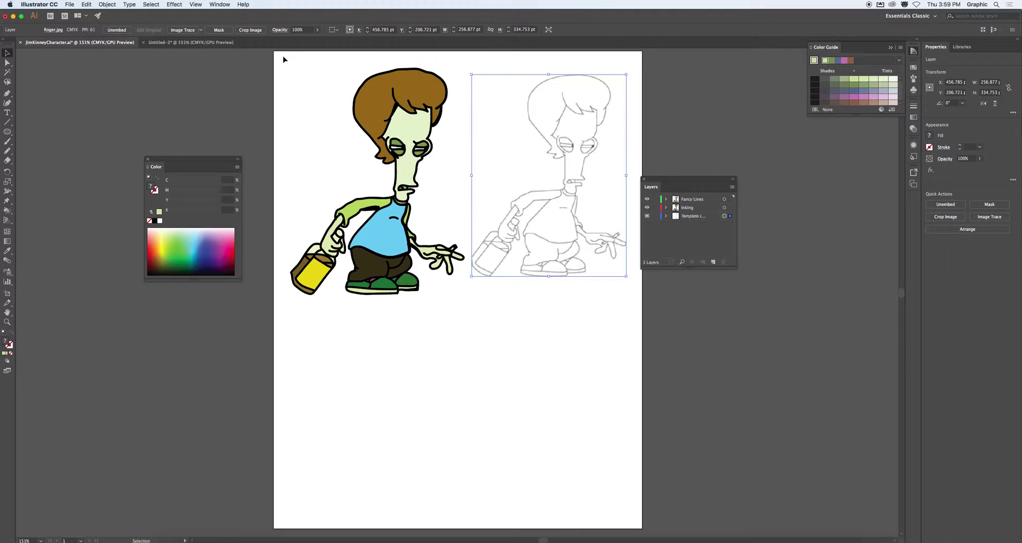
left_click_drag(278, 56, 468, 326)
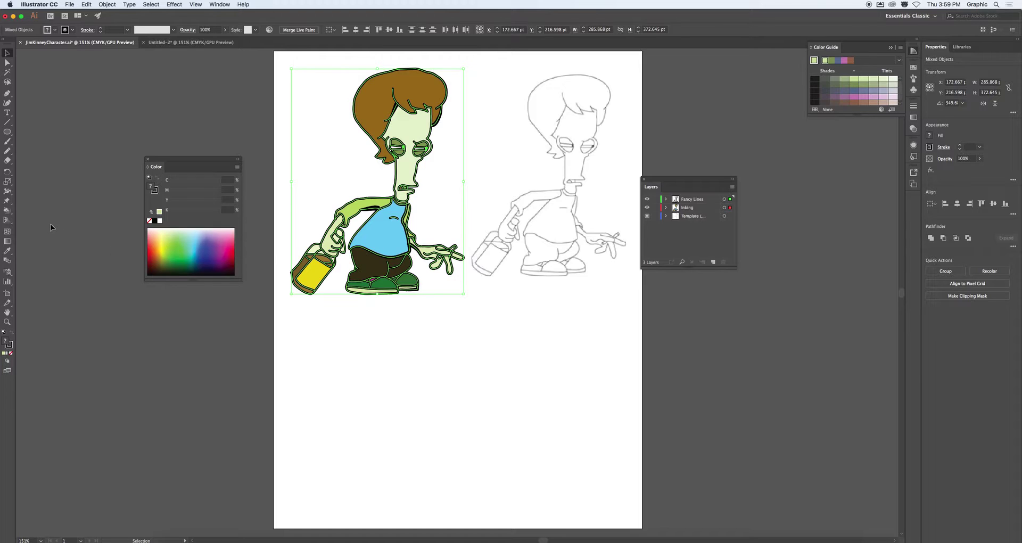
Enable Scale Strokes & Effects in the Scale options, then undo the template move and resizing.
double_click(7, 184)
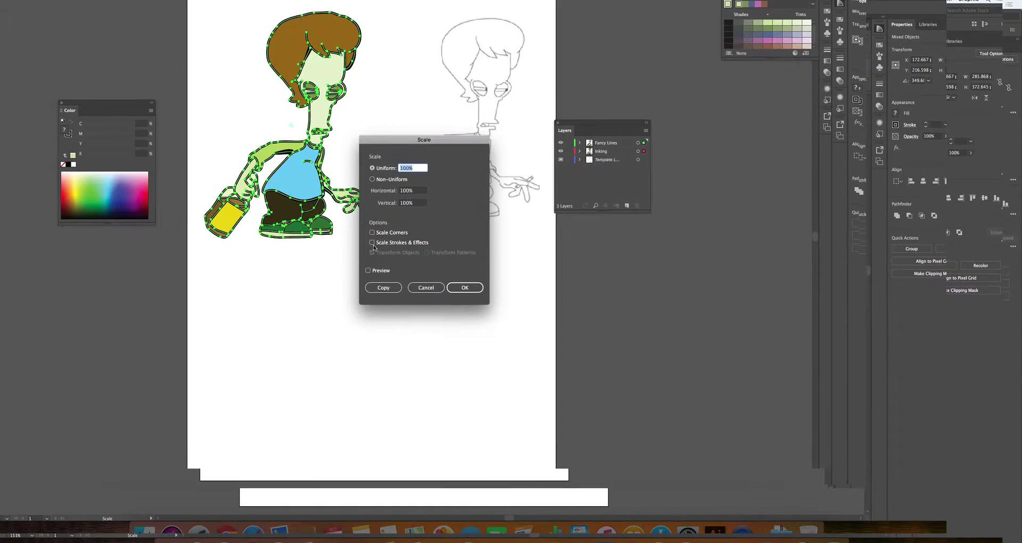
left_click(325, 212)
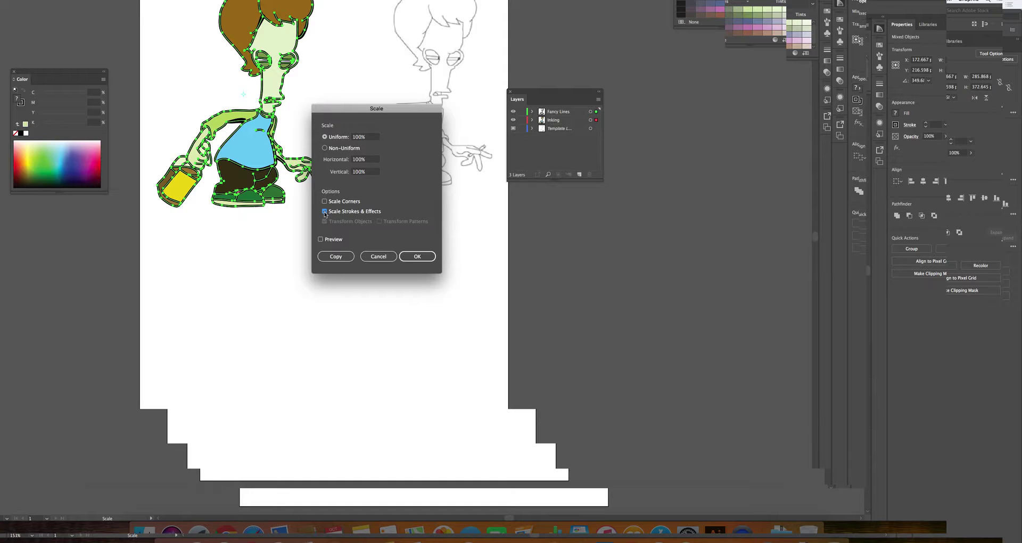
left_click(410, 256)
key("ctrl+z")
key("ctrl+z")
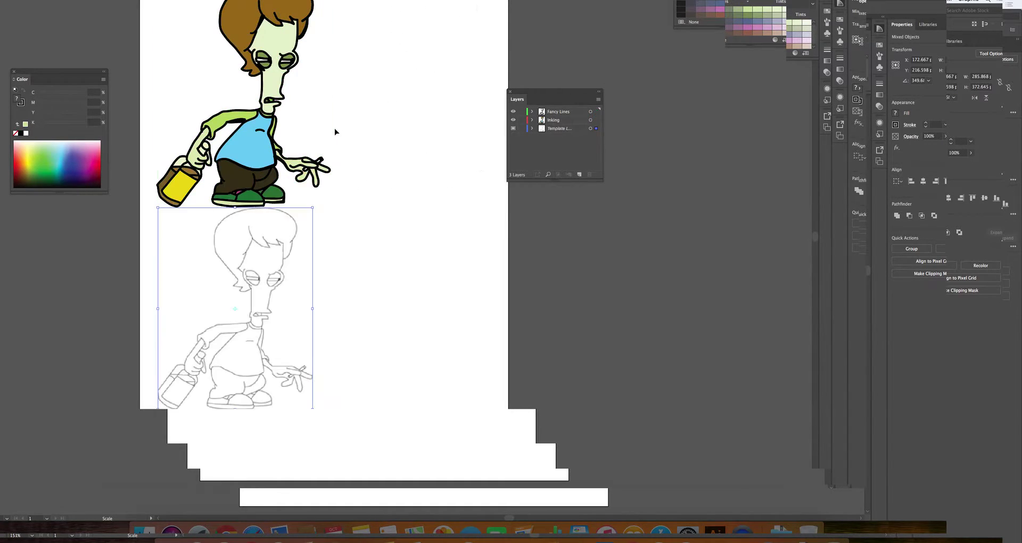
key("ctrl+z")
key("ctrl+z")
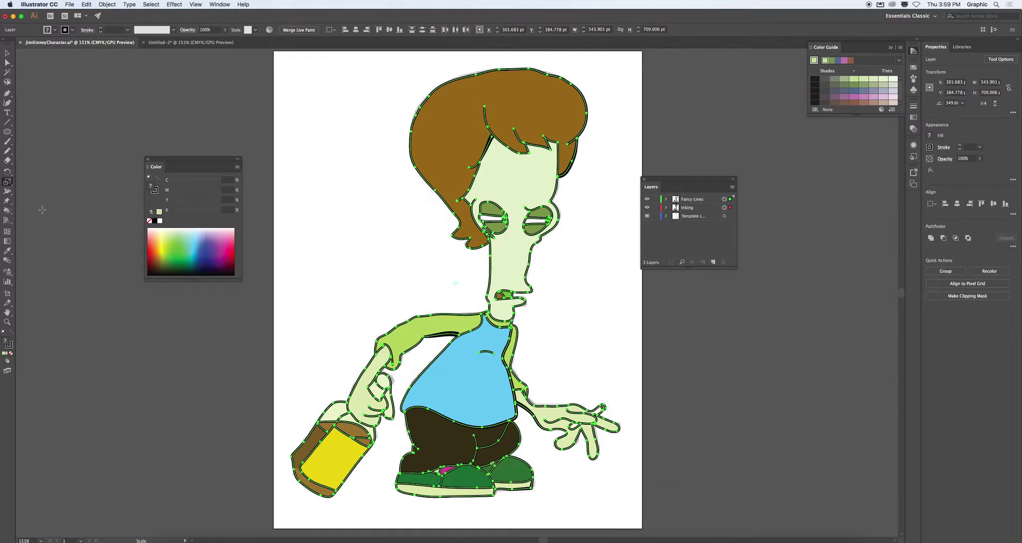
Turn on Scale Strokes & Effects and shrink the coloured character toward the lower left.
double_click(7, 182)
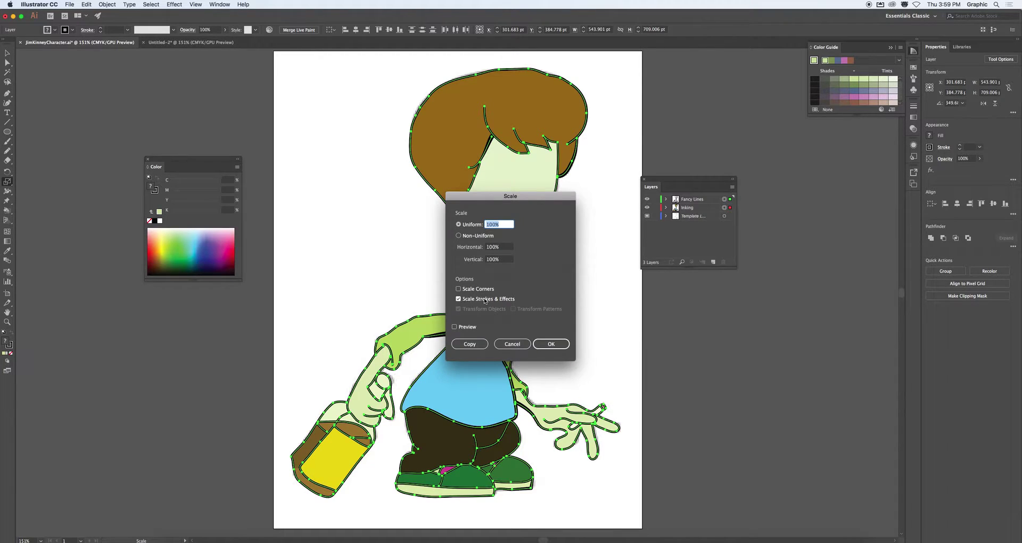
left_click(554, 344)
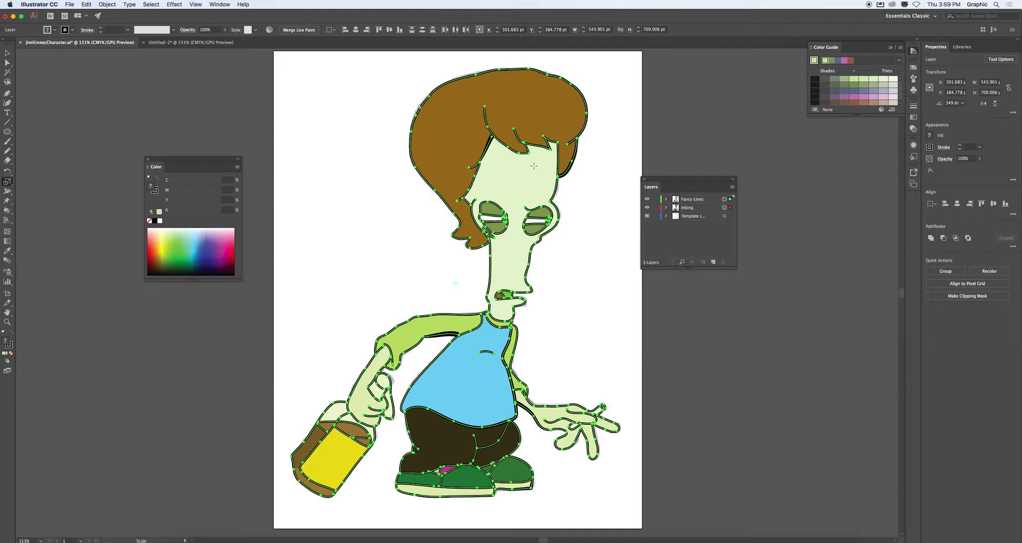
left_click(10, 54)
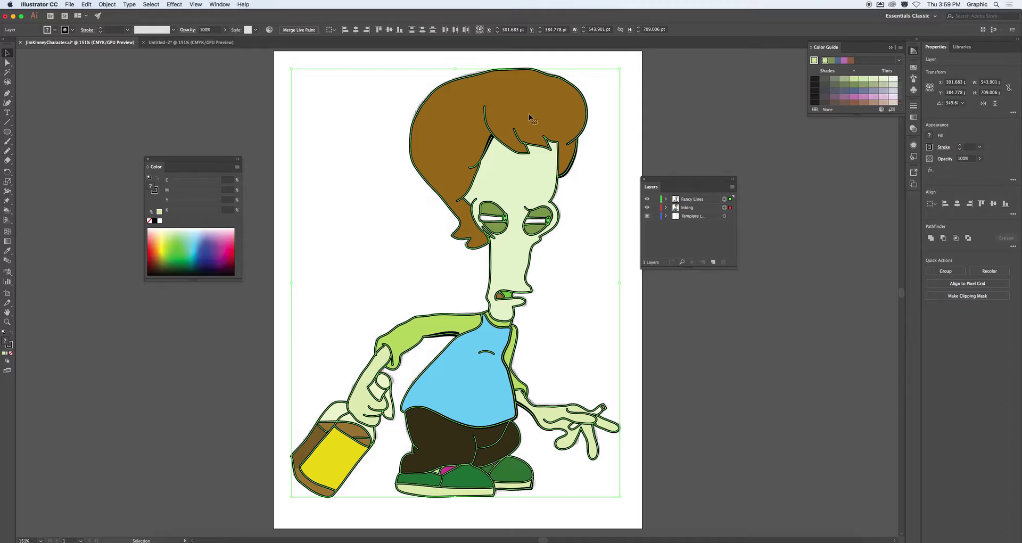
left_click_drag(619, 68, 460, 277)
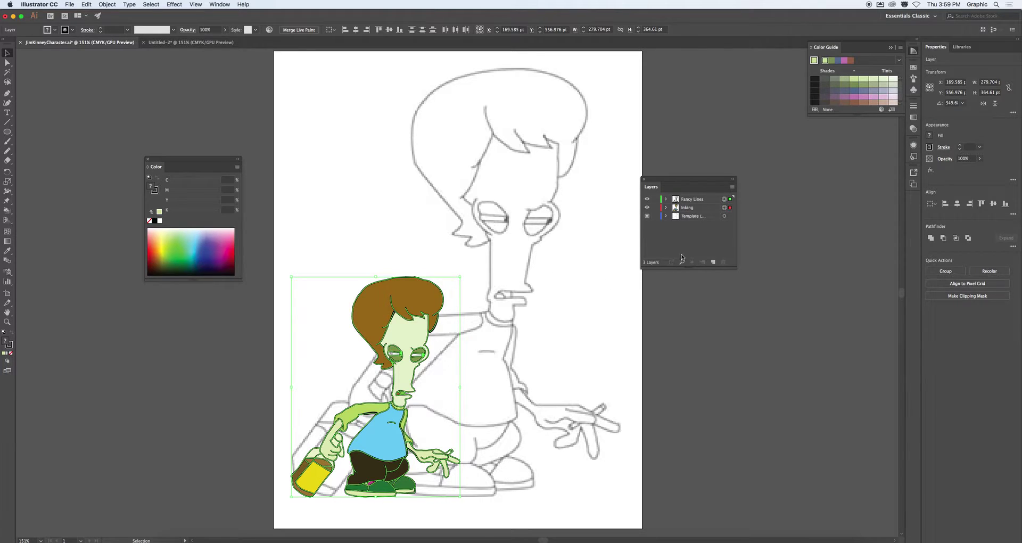
Shrink the line-art template proportionally and place it above the character.
left_click(724, 216)
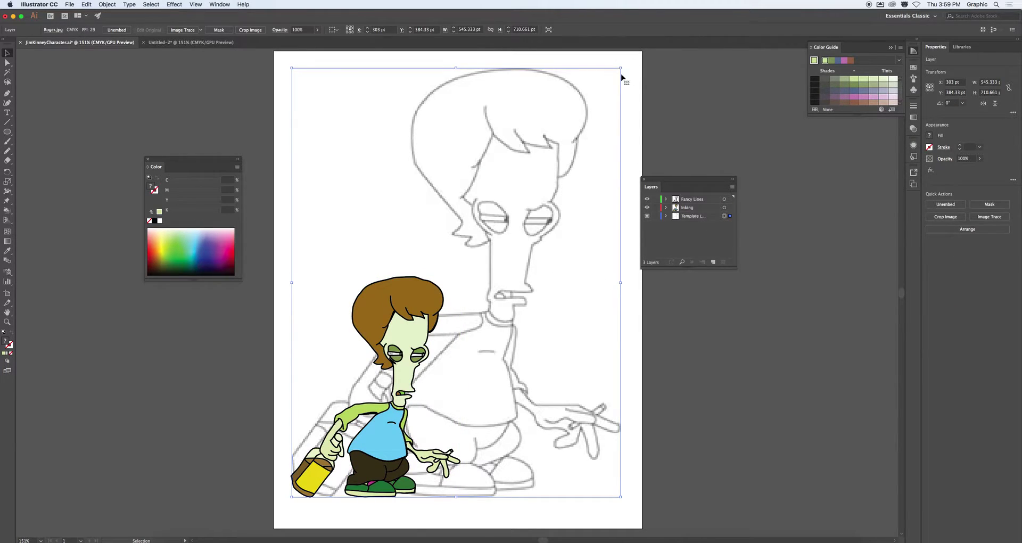
left_click_drag(620, 497, 453, 278)
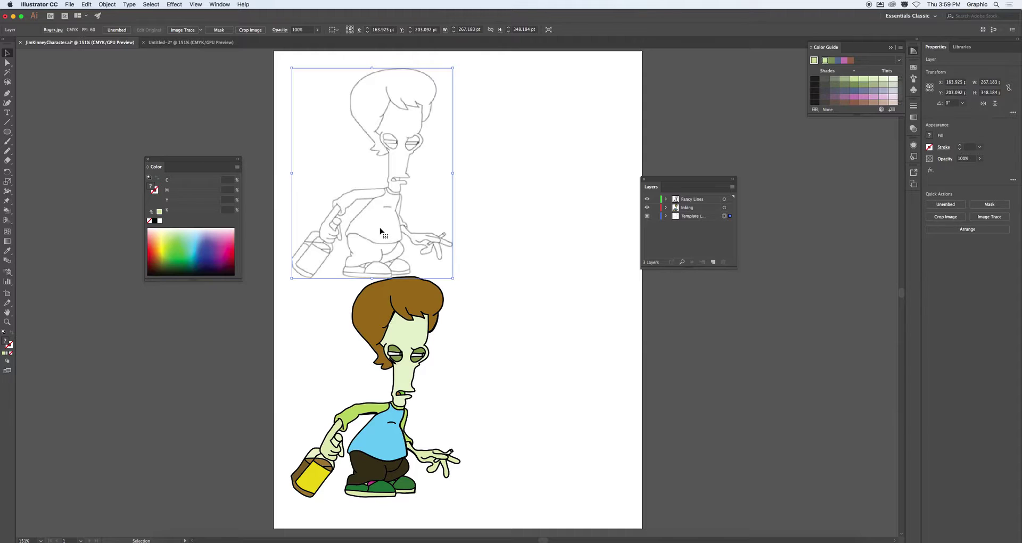
left_click_drag(380, 231, 465, 234)
left_click(465, 235)
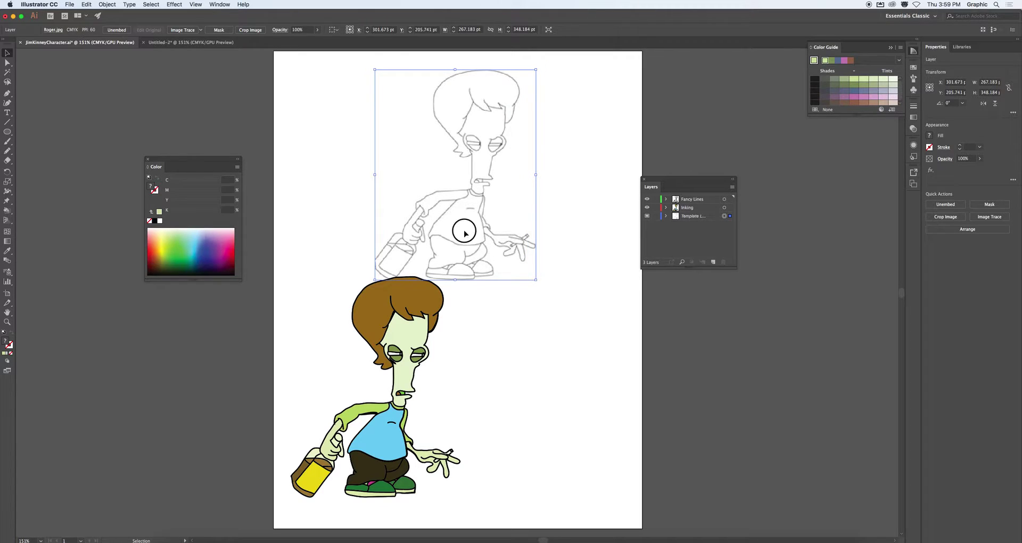
left_click(485, 371)
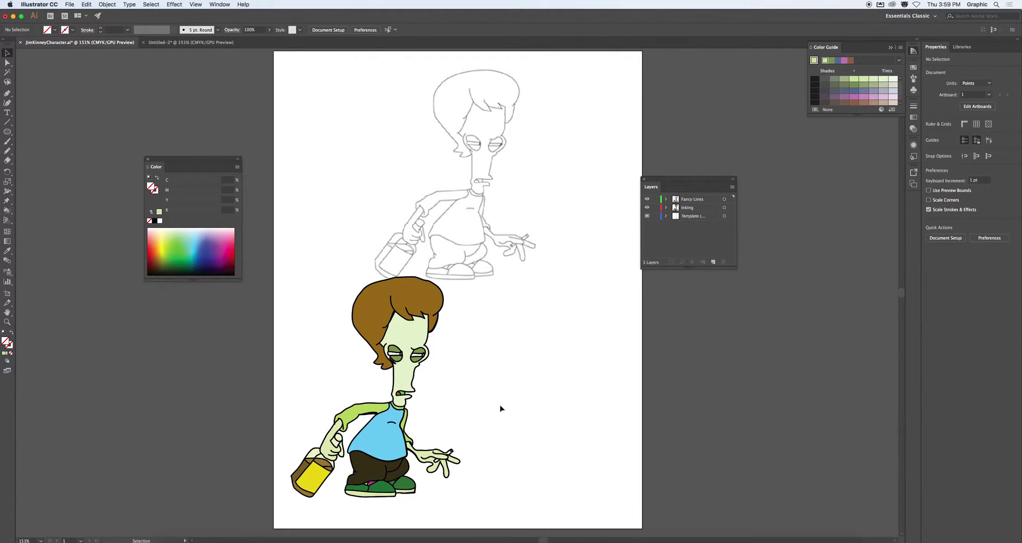
Add an 'Original' text label near the page's top-left.
left_click(7, 113)
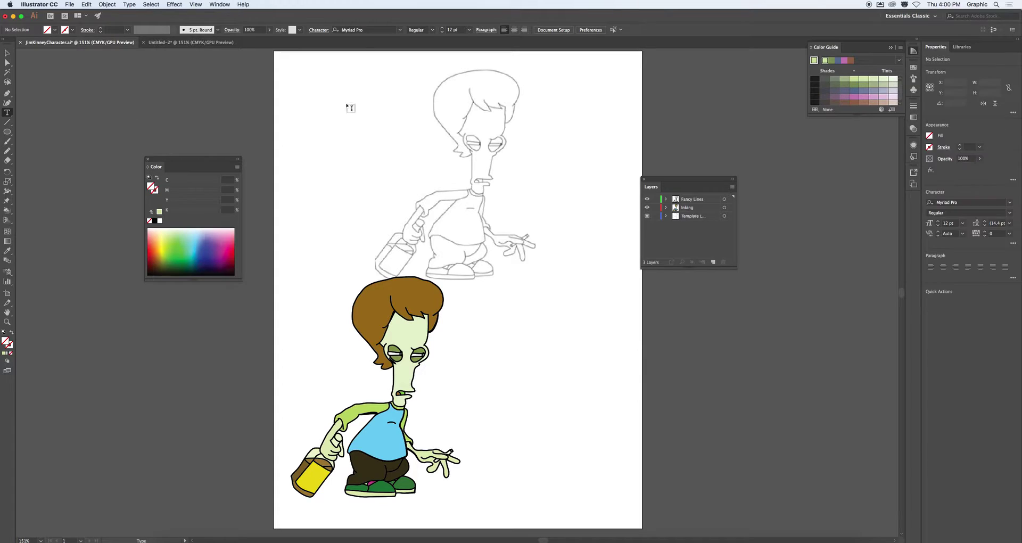
left_click(338, 111)
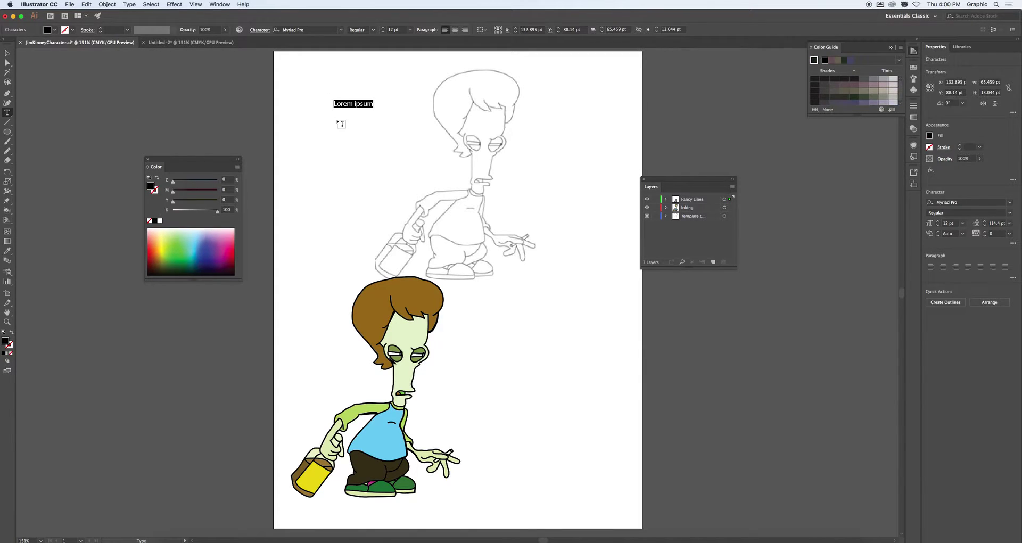
type("B")
type("O")
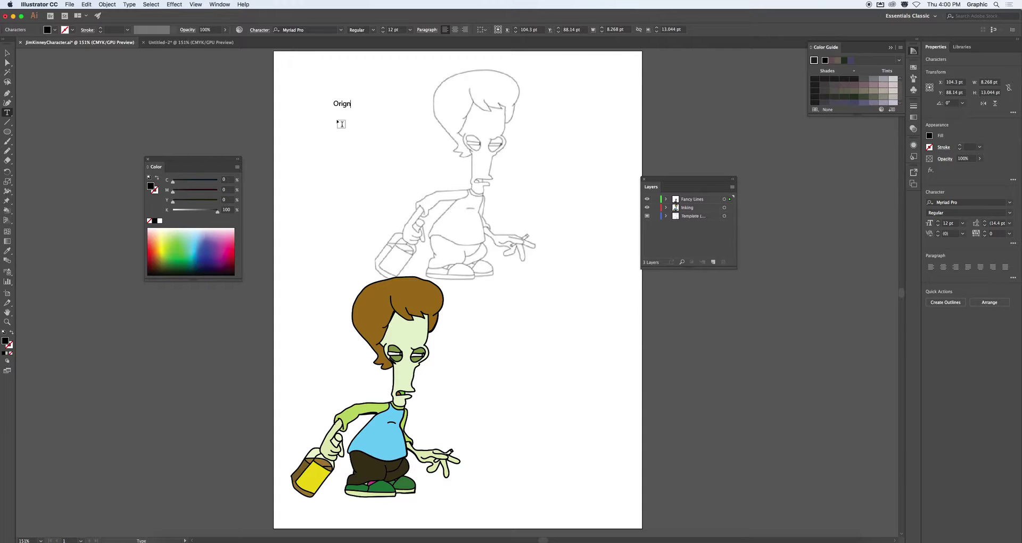
type("riginal")
key("Escape")
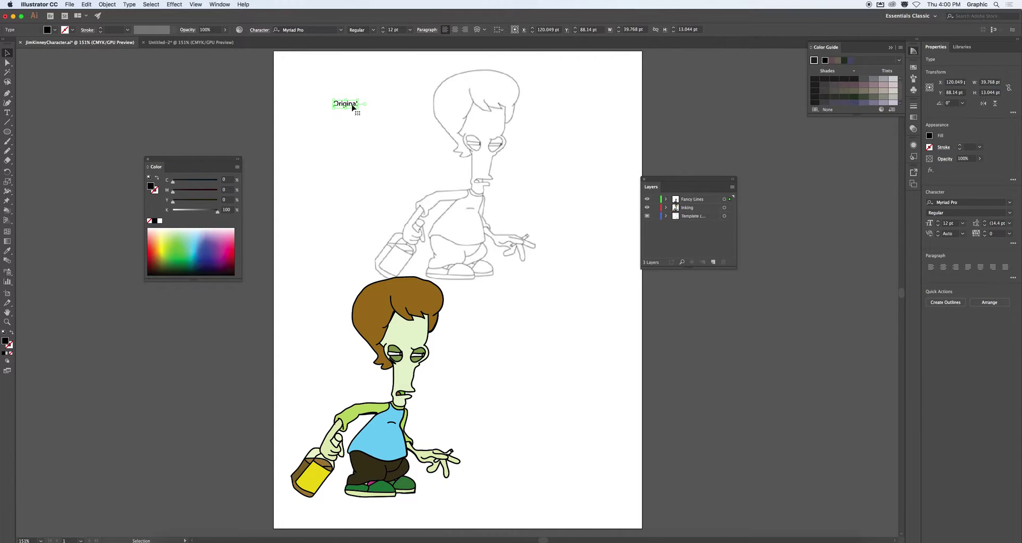
Duplicate the label to the bottom-right, retype it as 'Reproduction', and nudge it into place.
left_click_drag(352, 107, 570, 485)
double_click(559, 485)
double_click(559, 484)
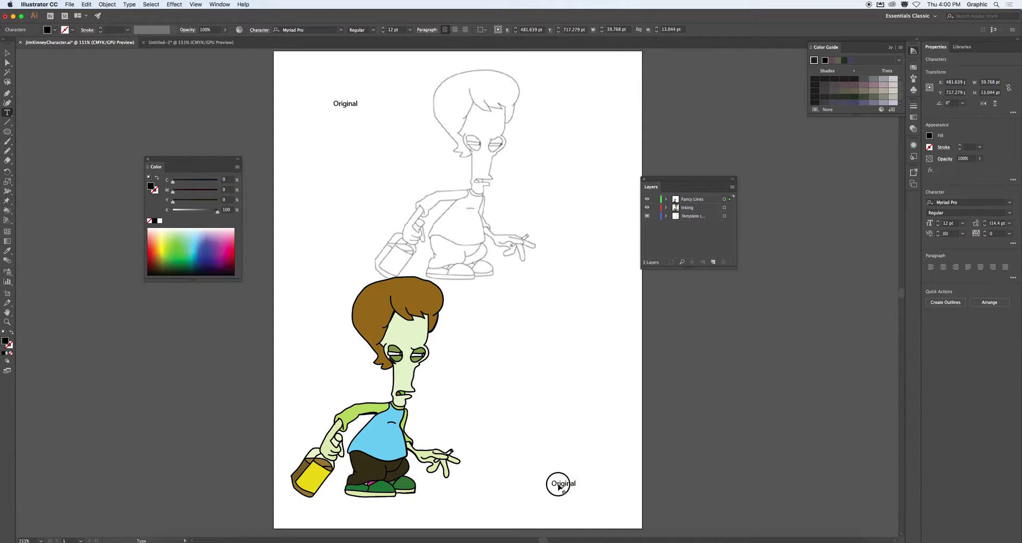
type("Reproduction")
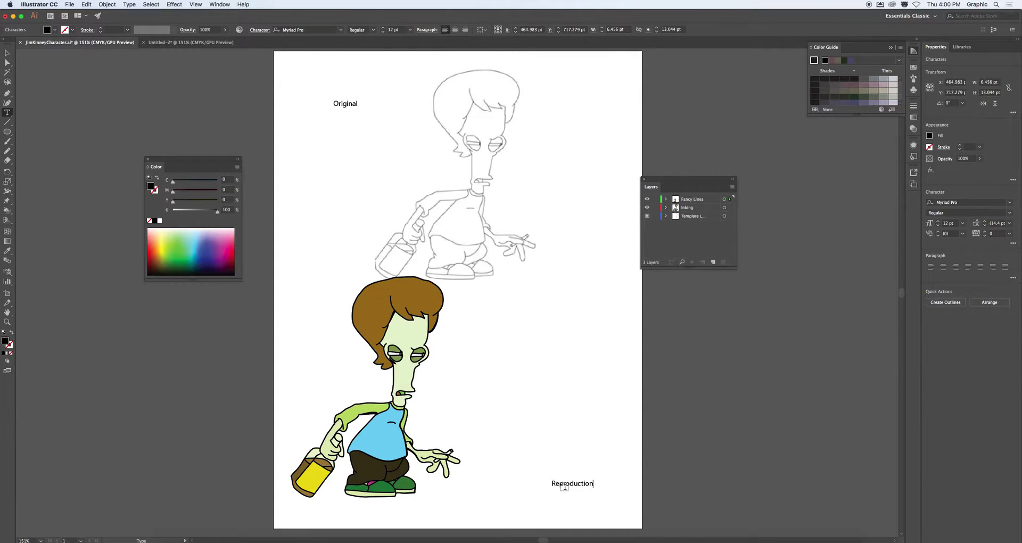
left_click(7, 53)
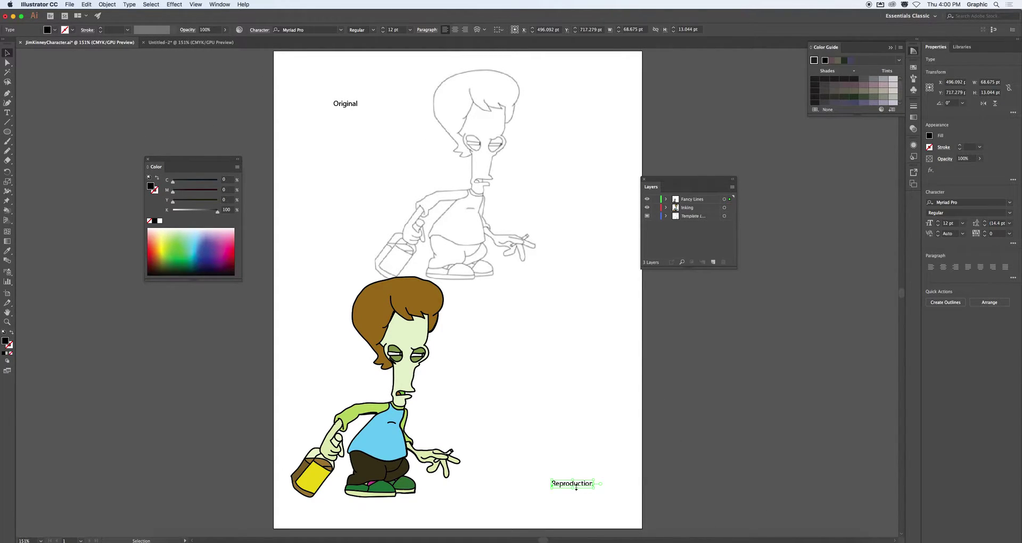
mouse_move(576, 487)
left_mouse_down()
mouse_move(423, 490)
mouse_move(581, 490)
left_mouse_up()
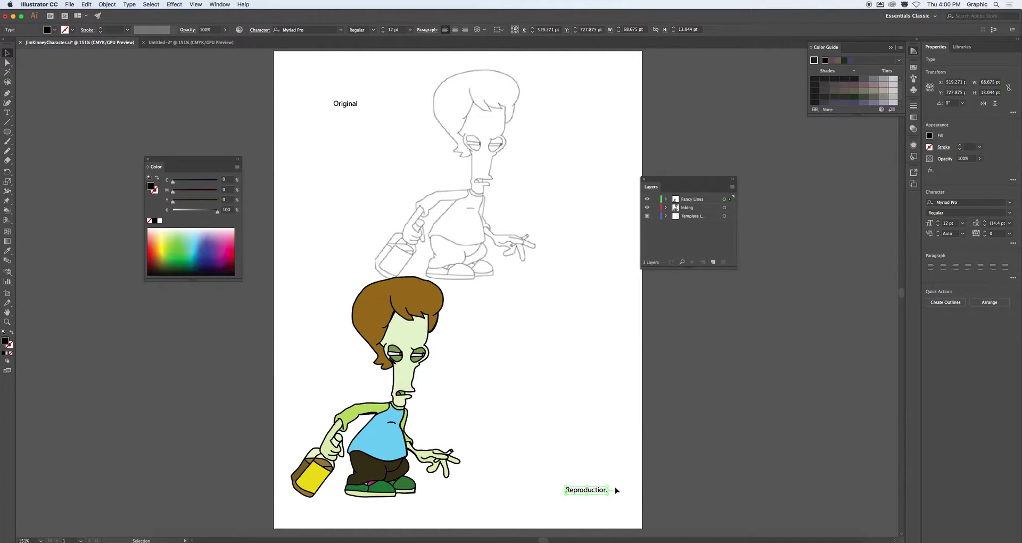
left_click_drag(599, 490, 609, 494)
left_click(476, 158)
Shift the template sketch right, centre 'Original' at the top, and put 'Reproduction' under the coloured character.
left_click_drag(477, 197, 543, 195)
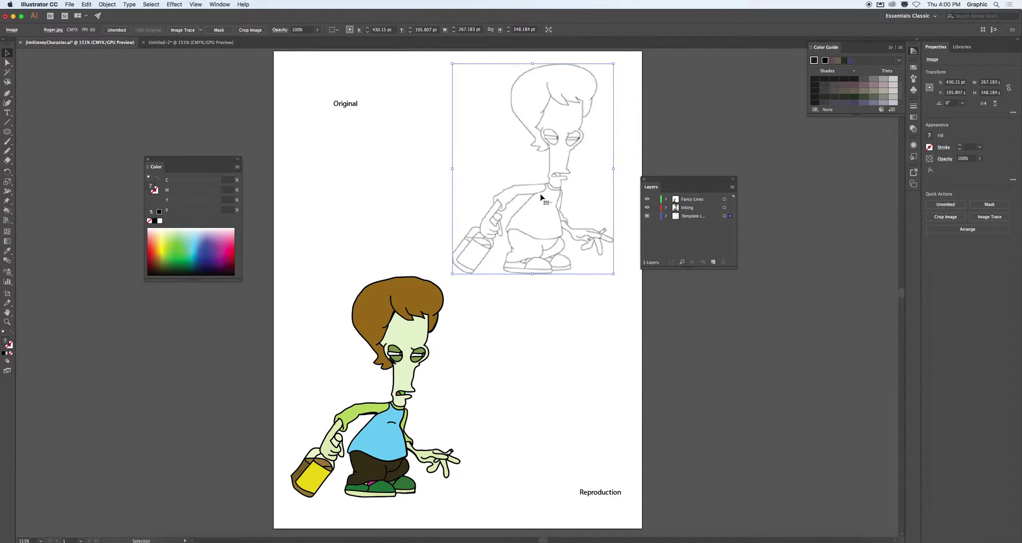
left_click(386, 173)
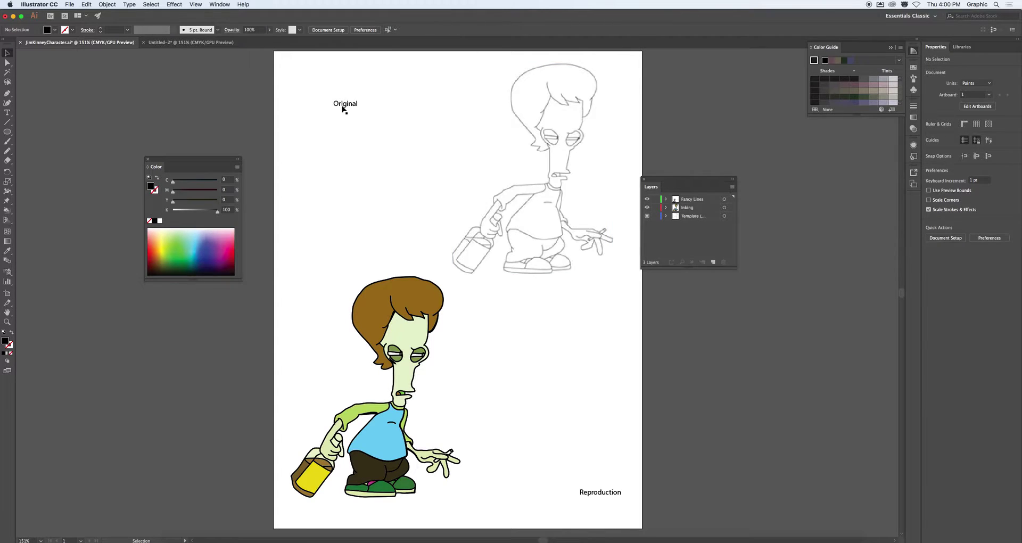
left_click_drag(344, 105, 313, 79)
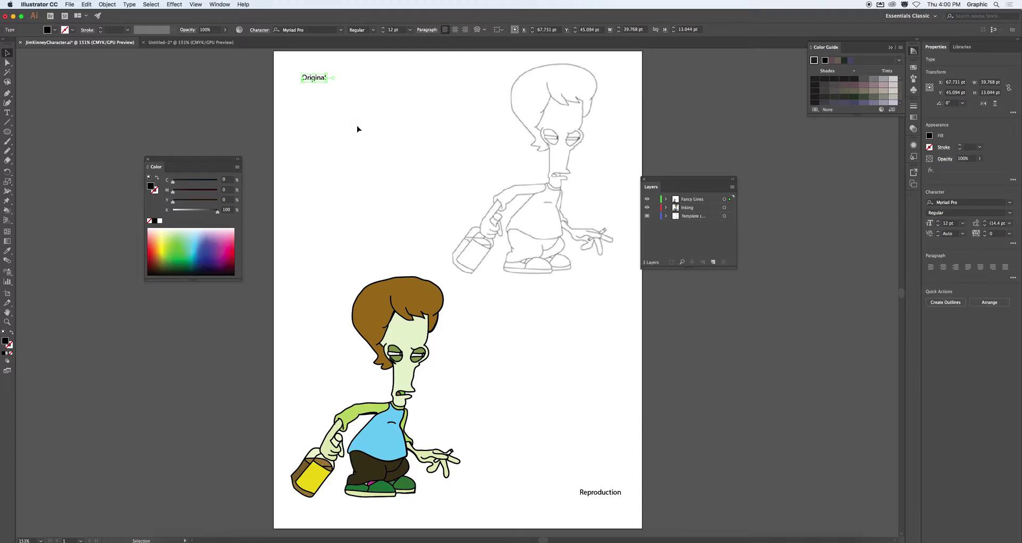
left_click(455, 271)
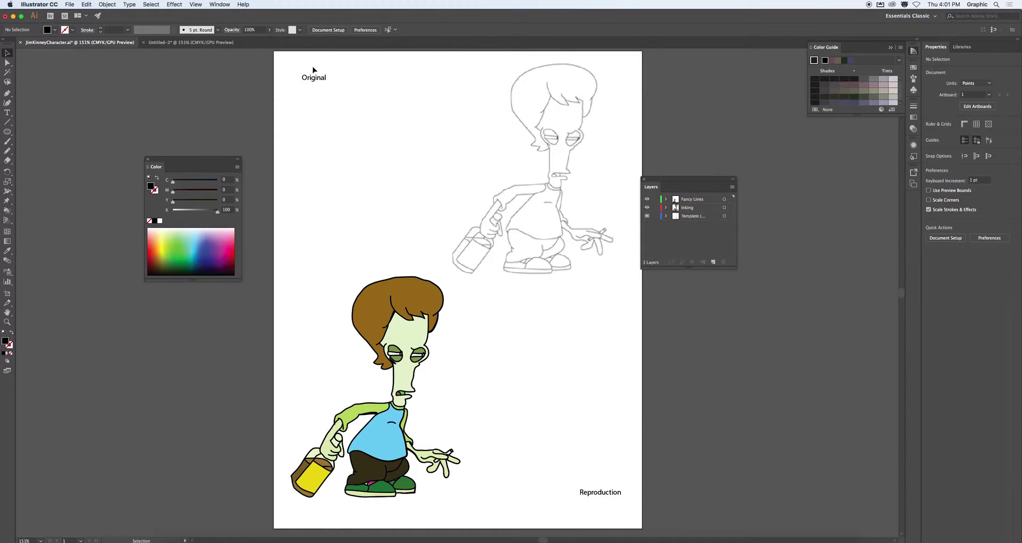
left_click_drag(315, 80, 460, 80)
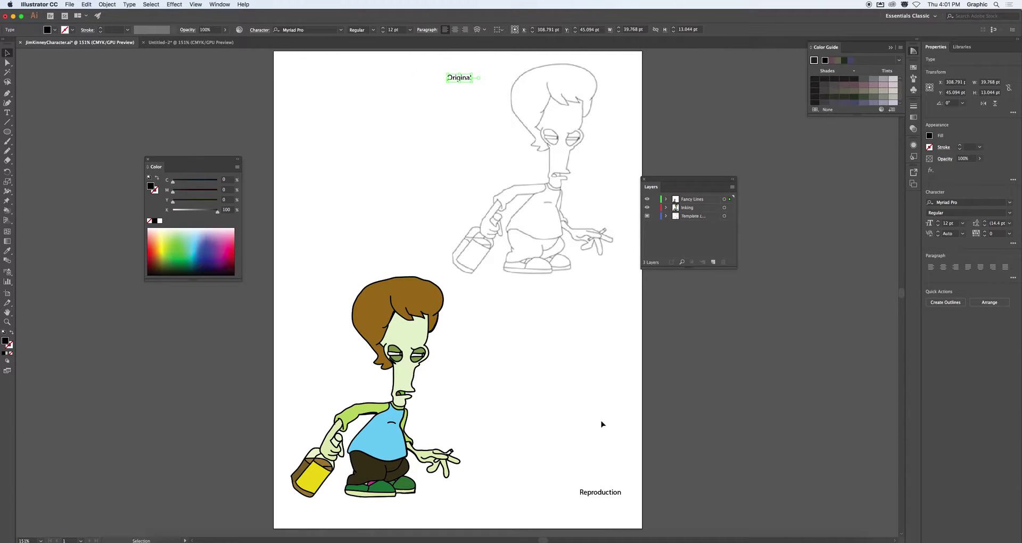
left_click_drag(603, 490, 472, 512)
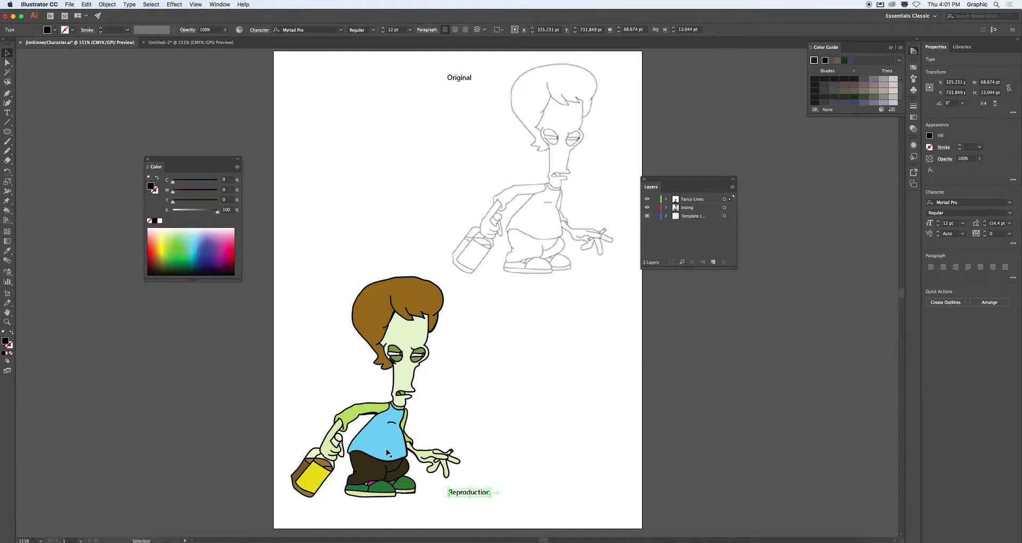
left_click(553, 320)
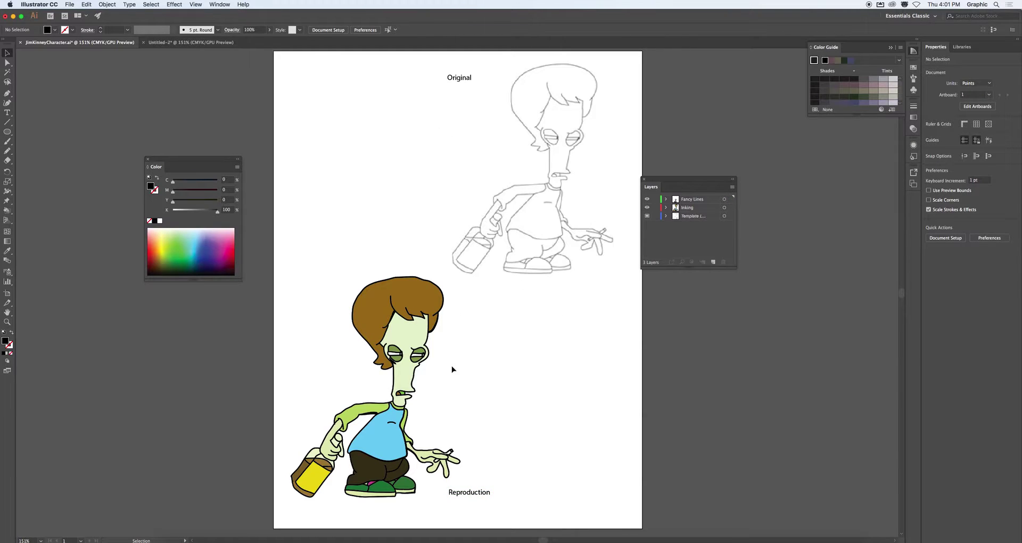
Open Save for Web (Legacy) and choose PNG-24 with Transparency unchecked.
left_click(68, 4)
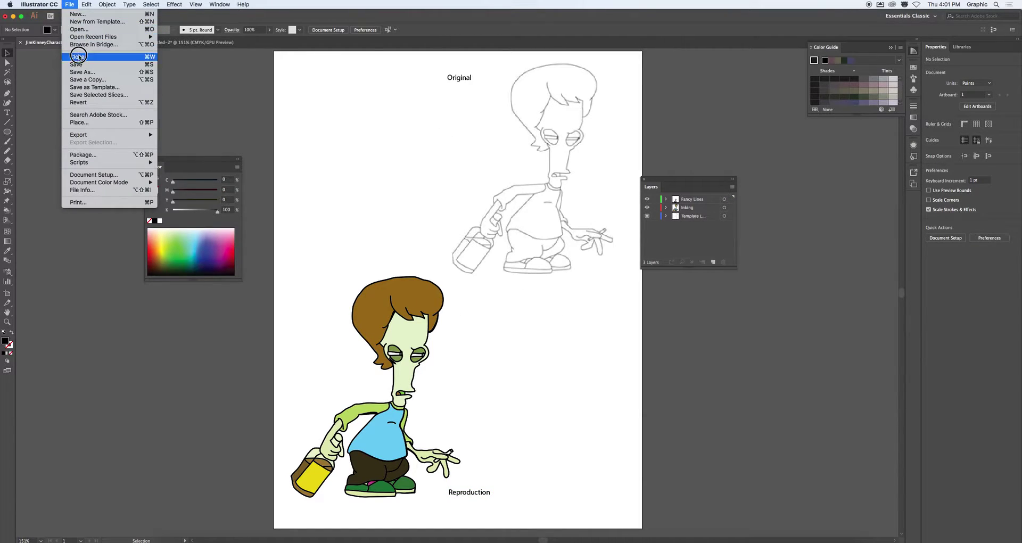
left_click(78, 13)
left_click(70, 5)
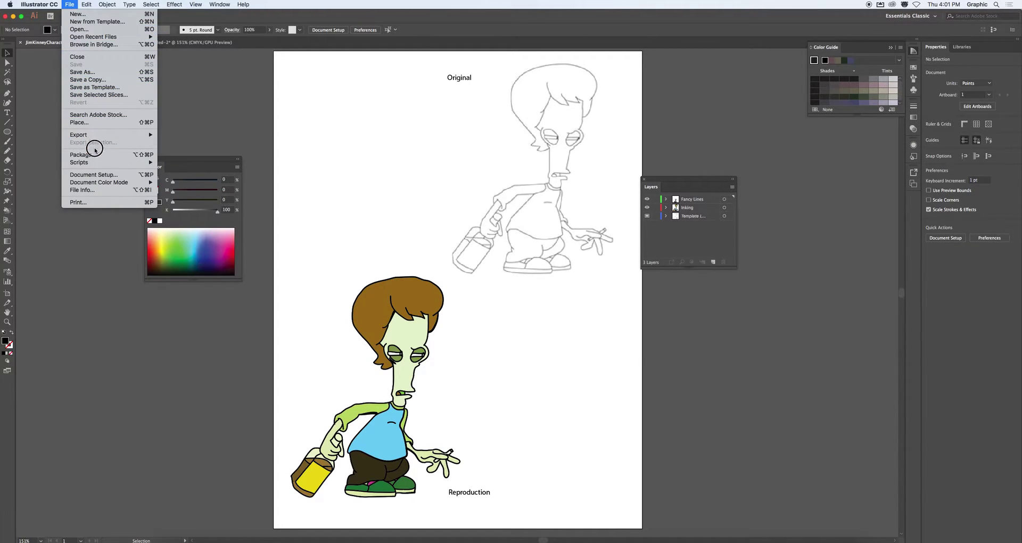
mouse_move(97, 136)
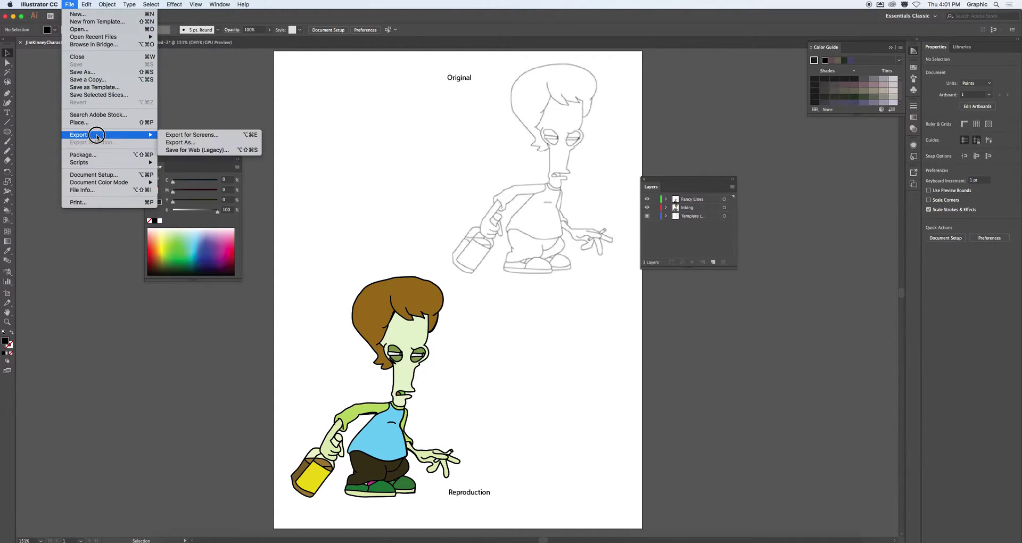
left_click(183, 150)
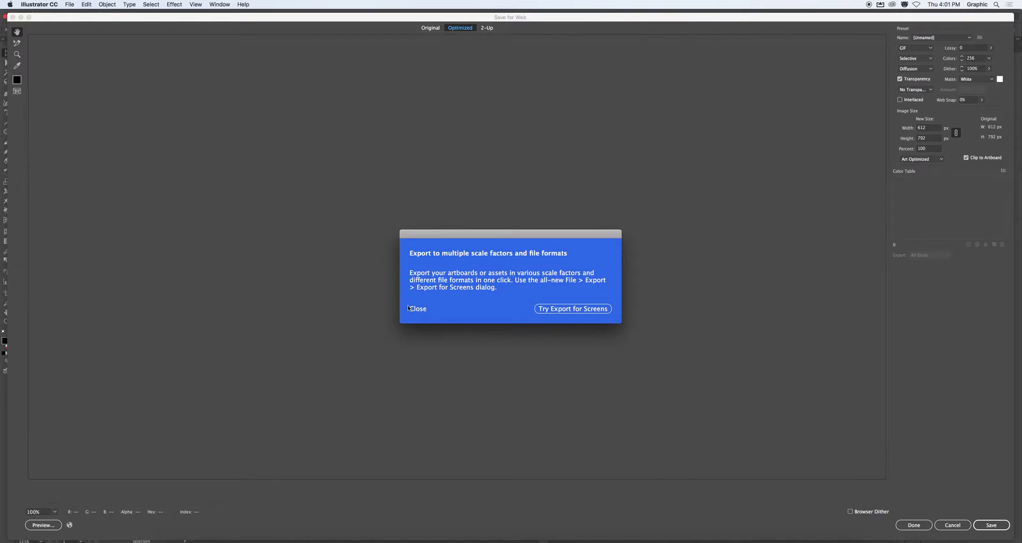
left_click(408, 308)
left_click(916, 48)
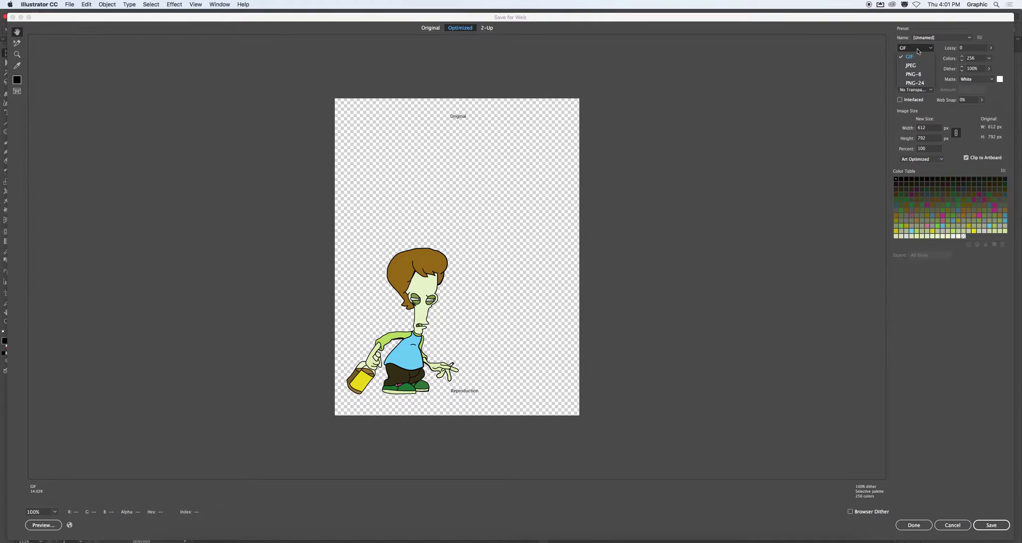
left_click(921, 82)
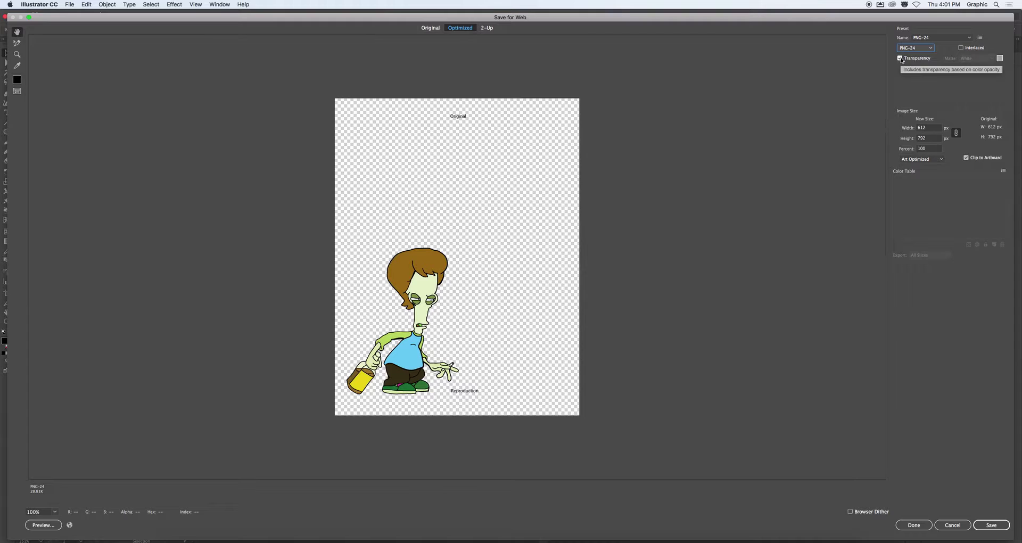
left_click(901, 58)
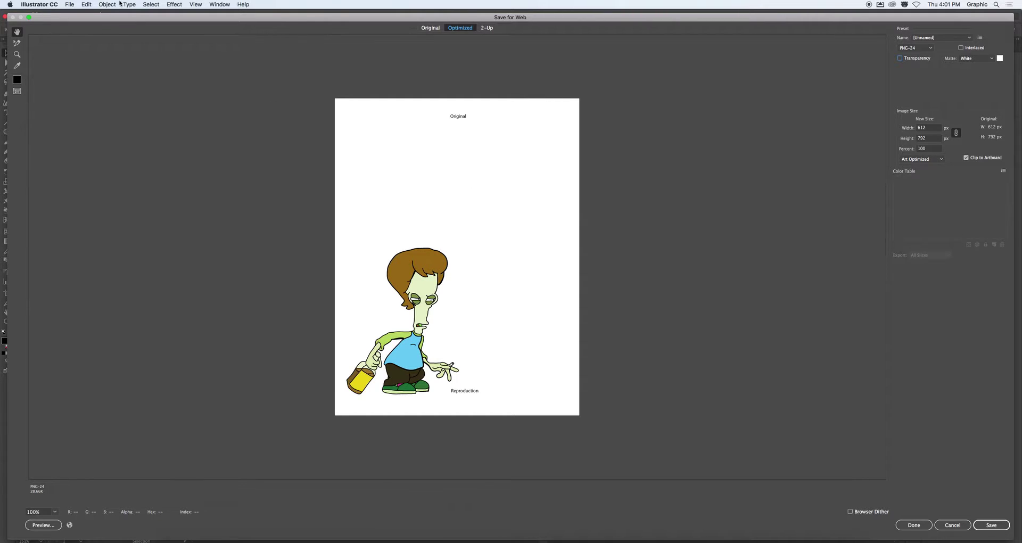
Close Save for Web, uncheck Template on the line-art layer, and save the document.
left_click(131, 19)
left_click(953, 525)
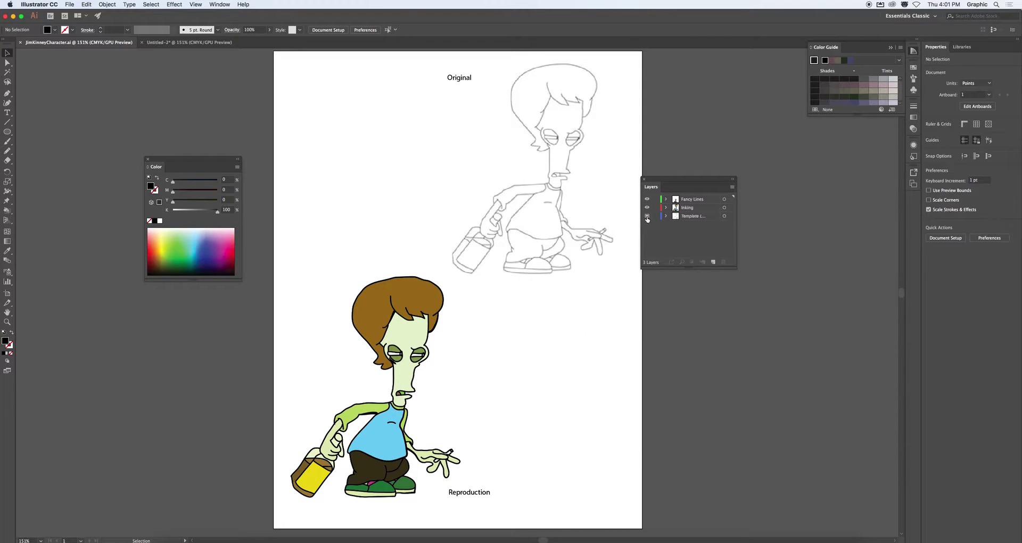
double_click(714, 217)
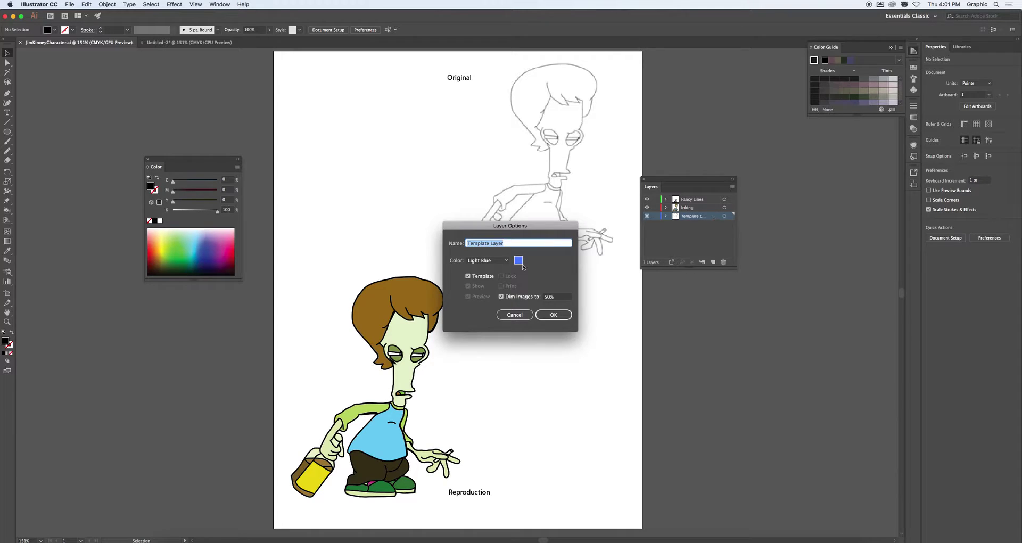
left_click(468, 276)
left_click(554, 315)
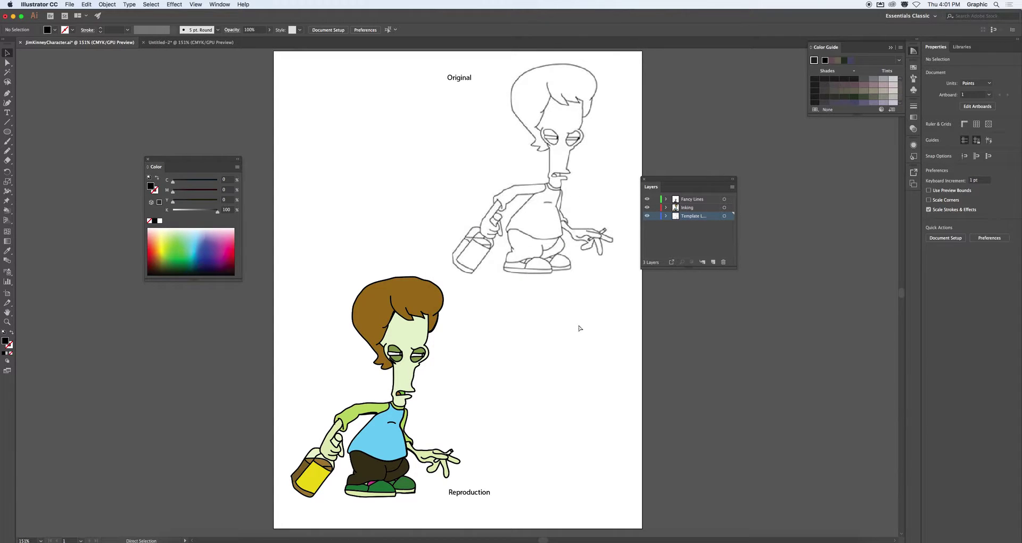
key("super+s")
Open Save for Web (Legacy) again and select PNG-24 as the format.
left_click(68, 4)
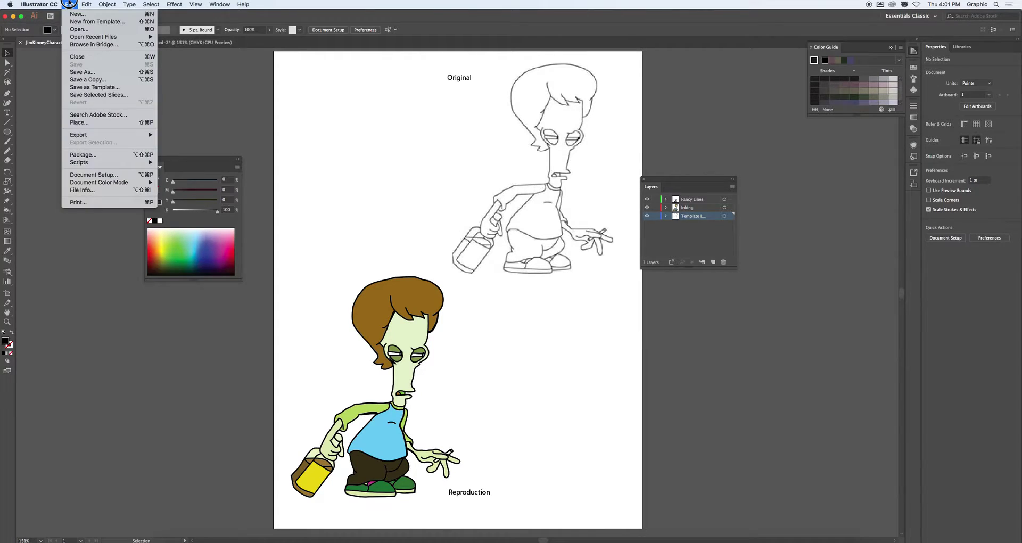
mouse_move(96, 136)
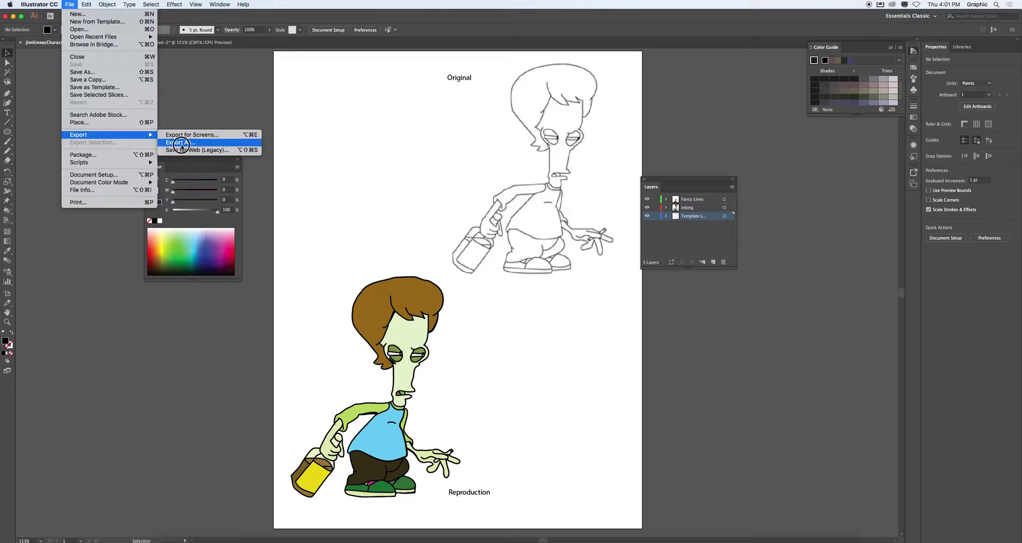
left_click(197, 150)
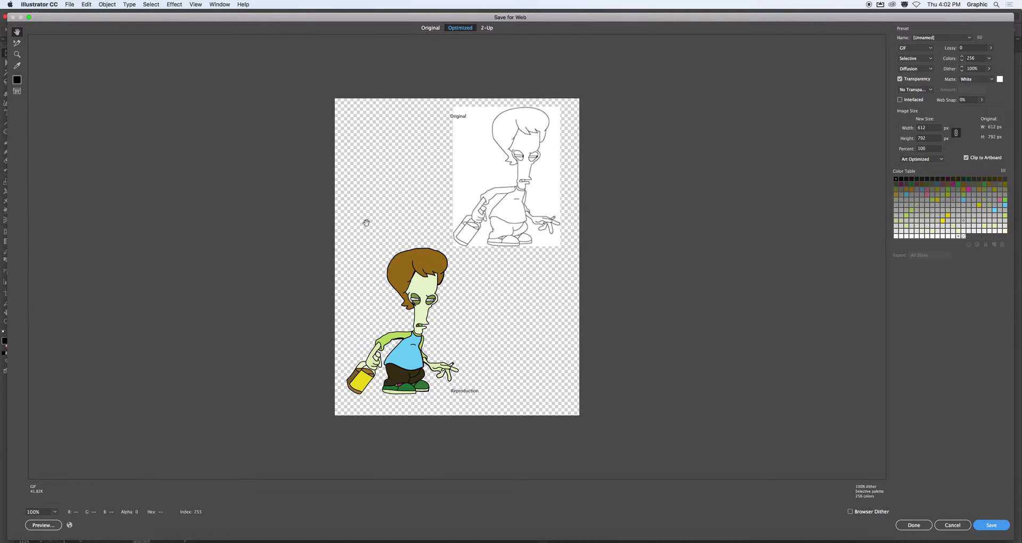
left_click(915, 48)
left_click(915, 82)
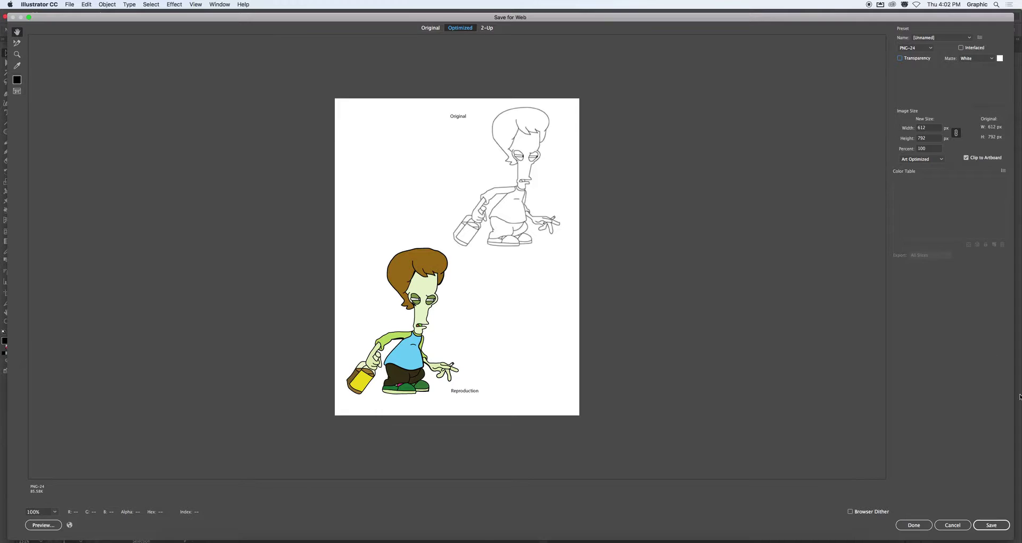
Save the PNG as JimKinneyCharacter in the Documents folder.
left_click(991, 525)
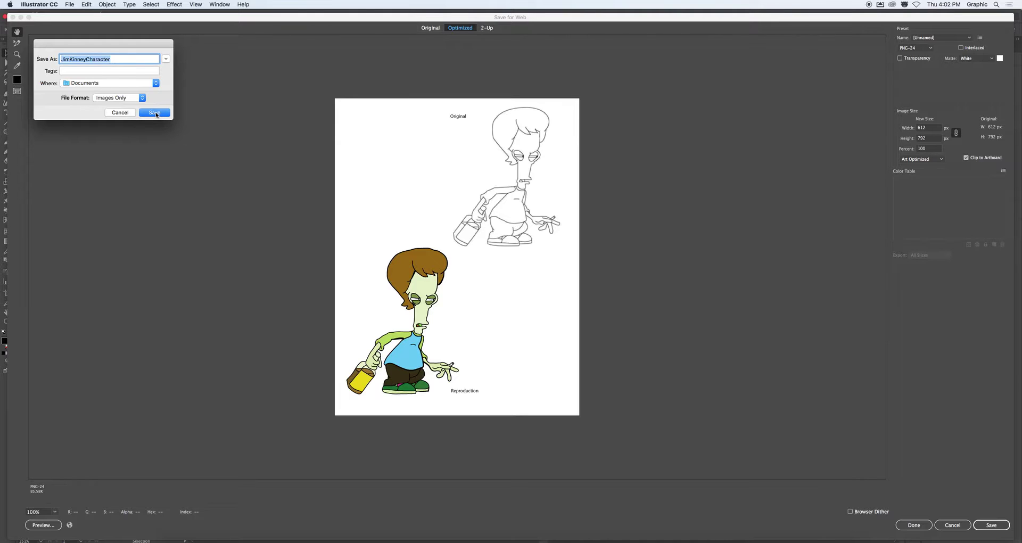
left_click(126, 85)
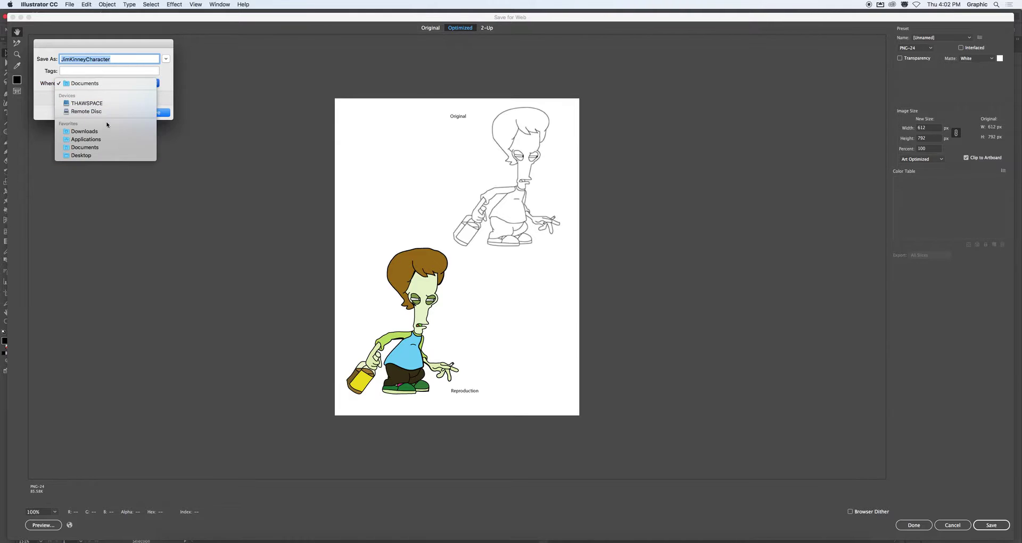
left_click(152, 121)
left_click(154, 112)
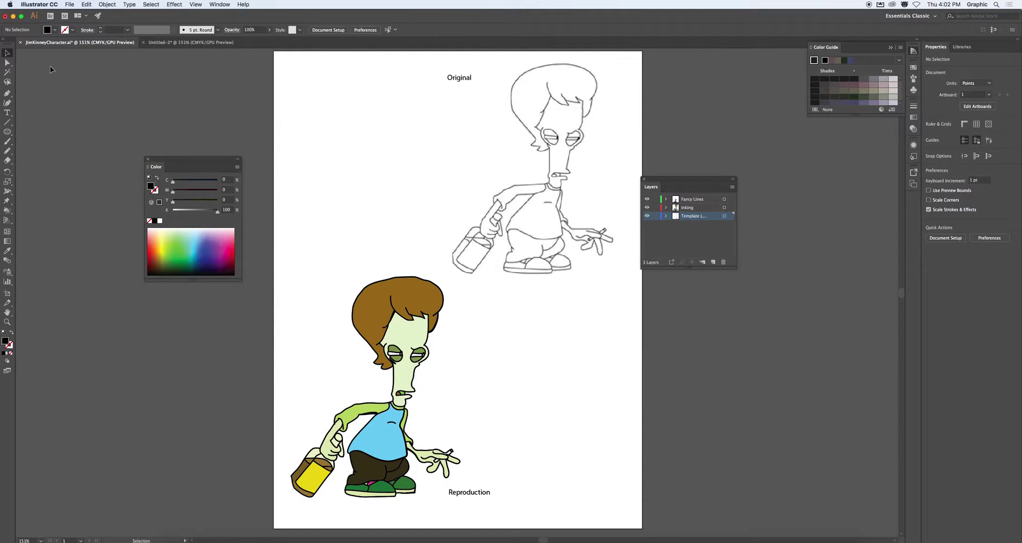
Minimize the Illustrator and browser windows to reveal the desktop.
left_click(13, 16)
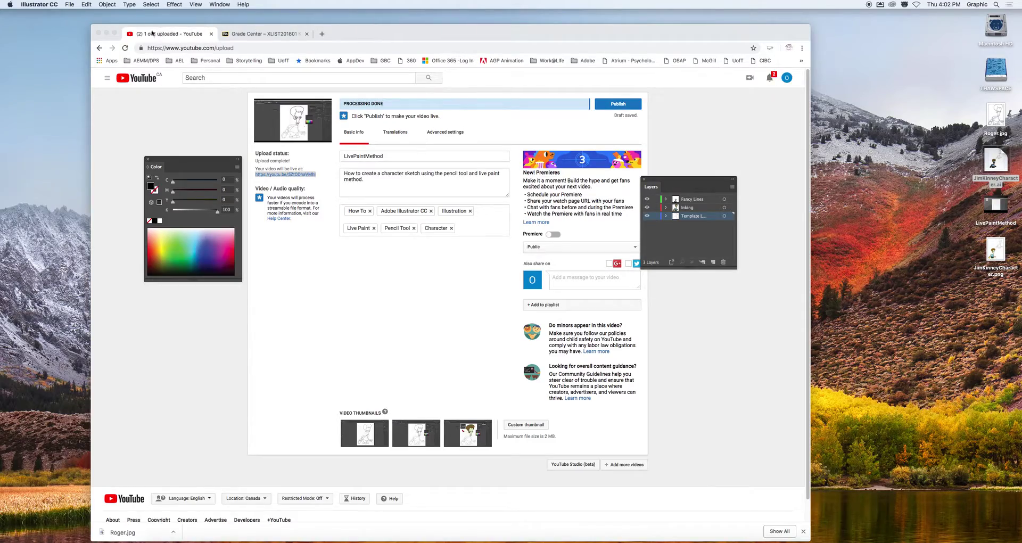
left_click(107, 33)
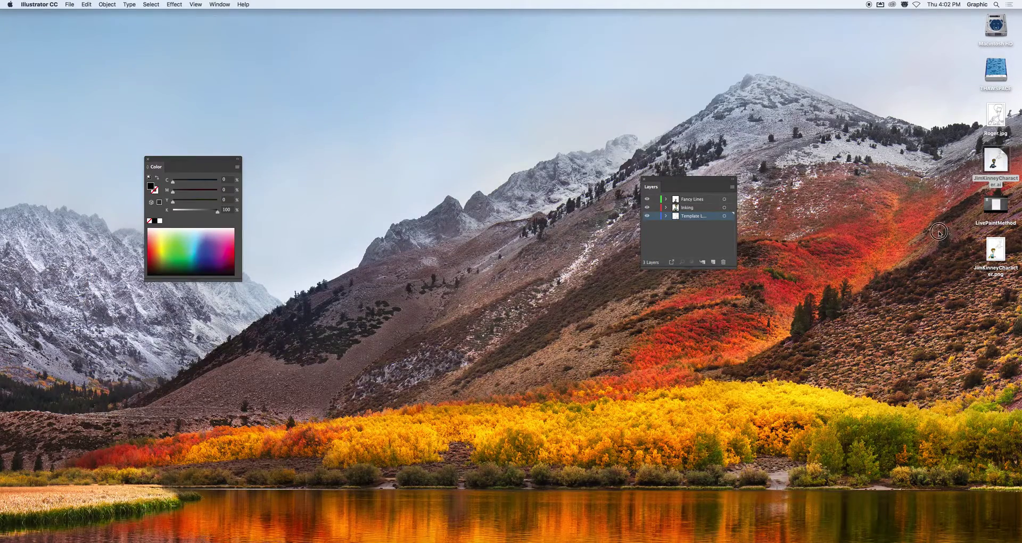
left_click(939, 233)
left_click_drag(996, 115, 441, 136)
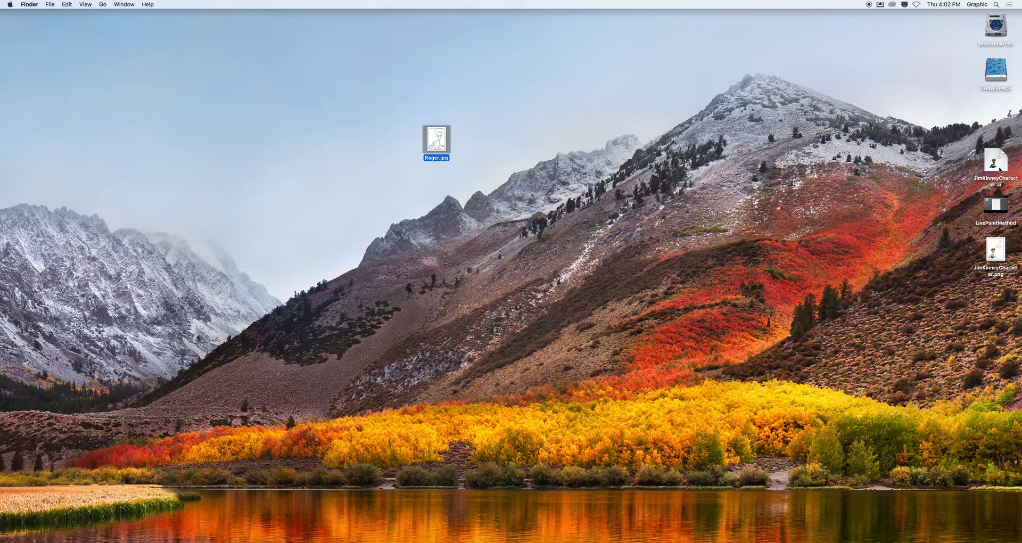
left_click_drag(998, 167, 503, 152)
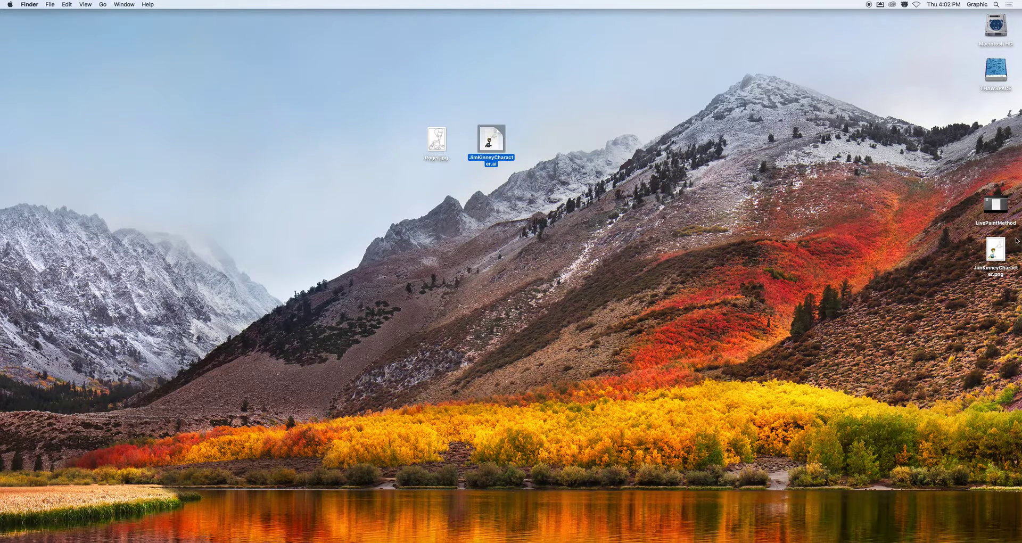
left_click_drag(997, 251, 551, 141)
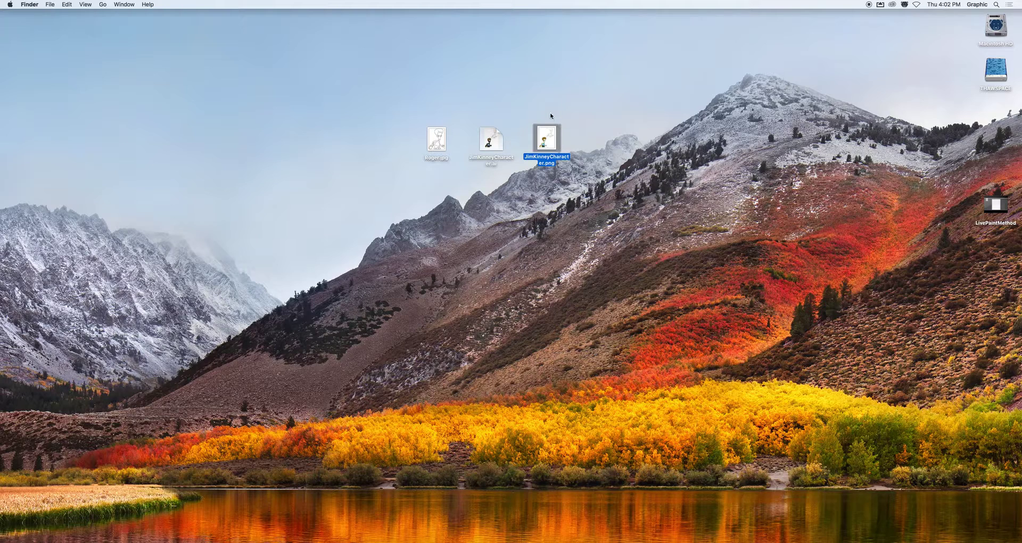